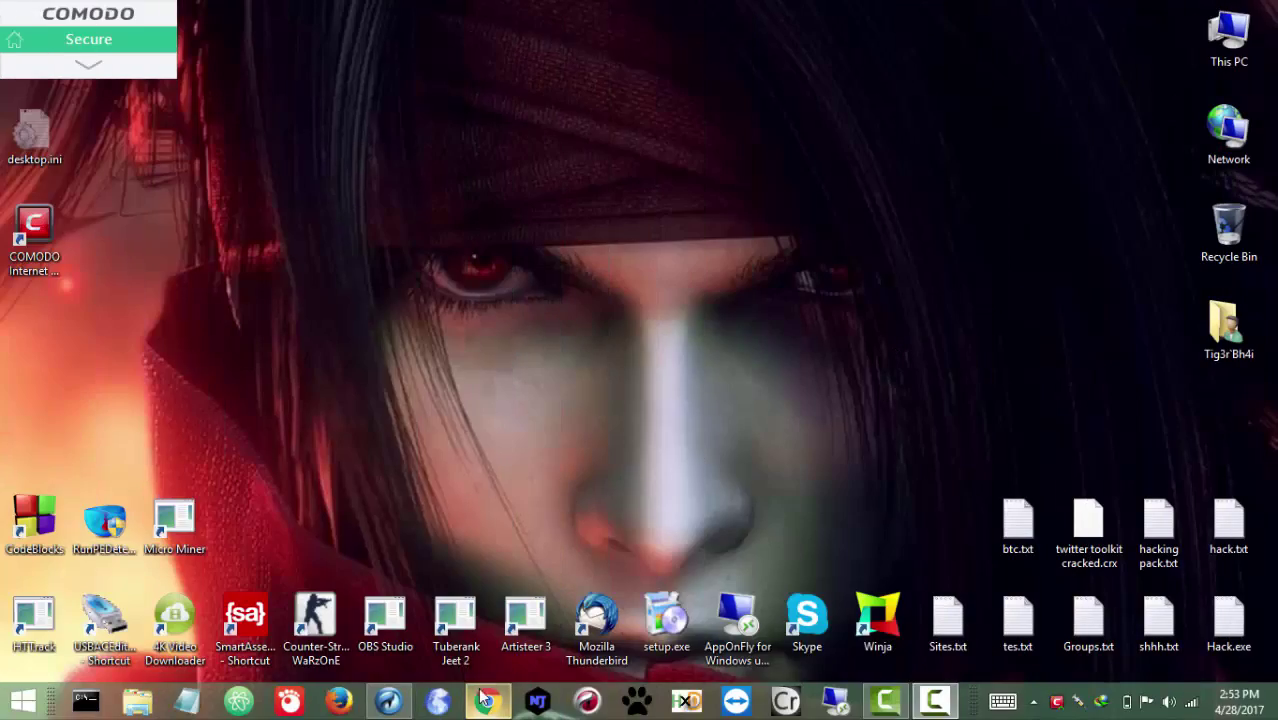
Restore the Chrome window from the taskbar to show the Facebook profile page.
{"action": "left_click", "coordinate": [488, 700]}
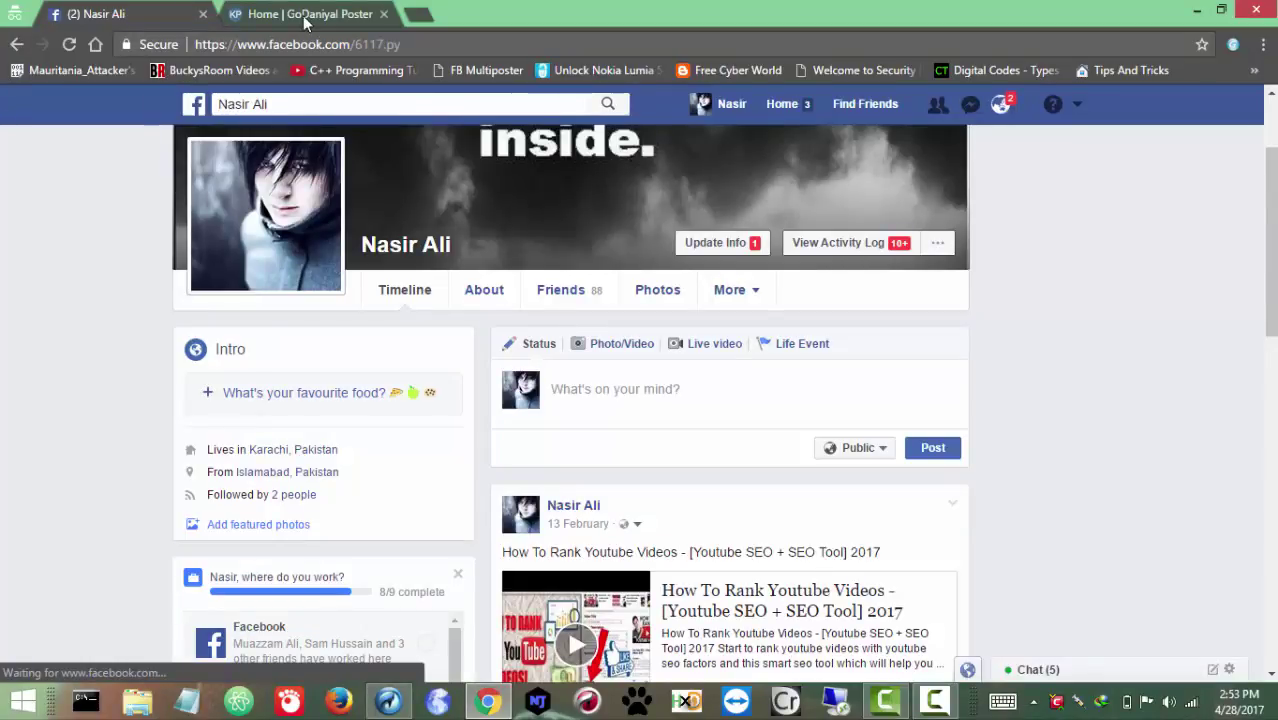
{"action": "key", "text": "ctrl+Tab"}
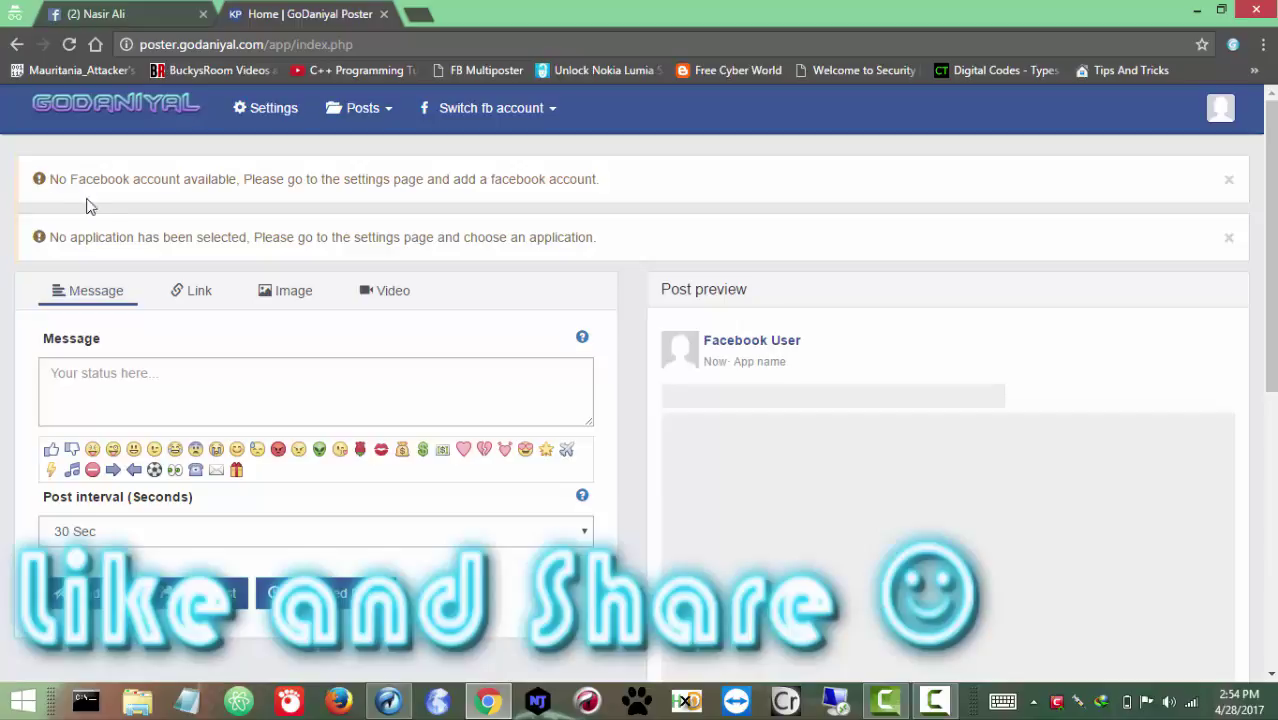
{"action": "left_click_drag", "start_coordinate": [613, 245], "coordinate": [22, 244]}
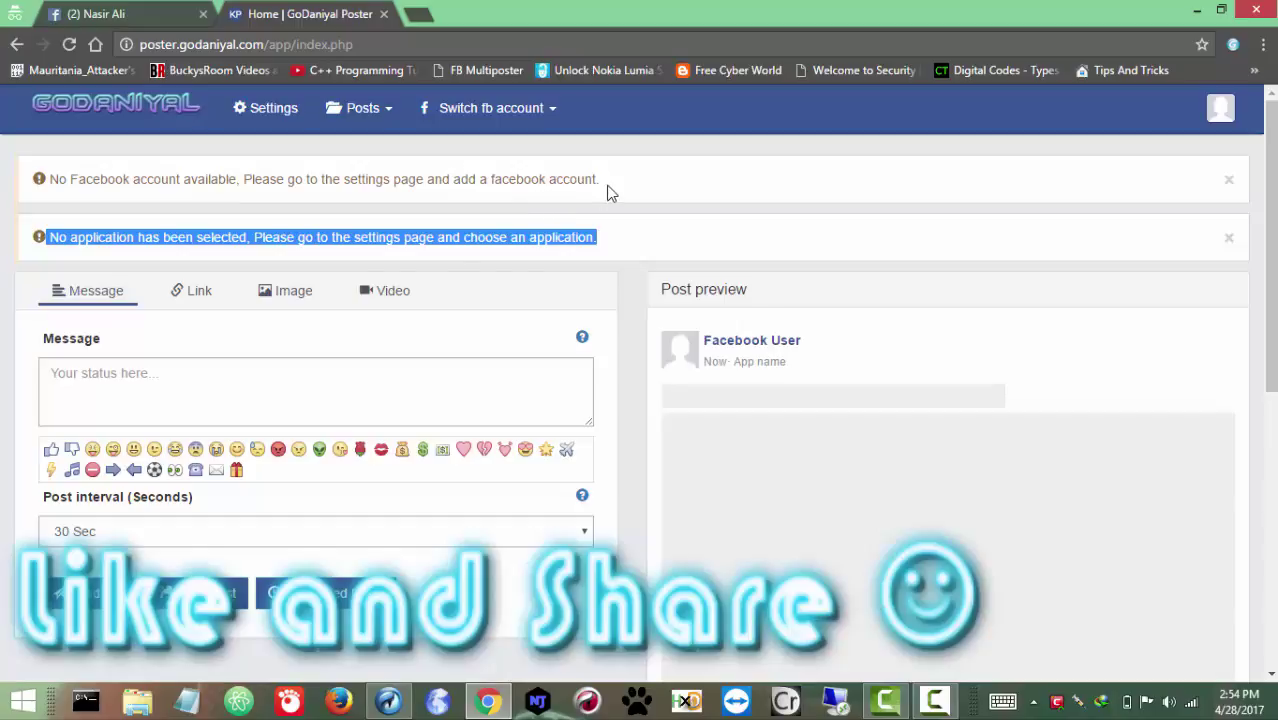
{"action": "left_click_drag", "start_coordinate": [612, 192], "coordinate": [21, 191]}
{"action": "left_click", "coordinate": [138, 13]}
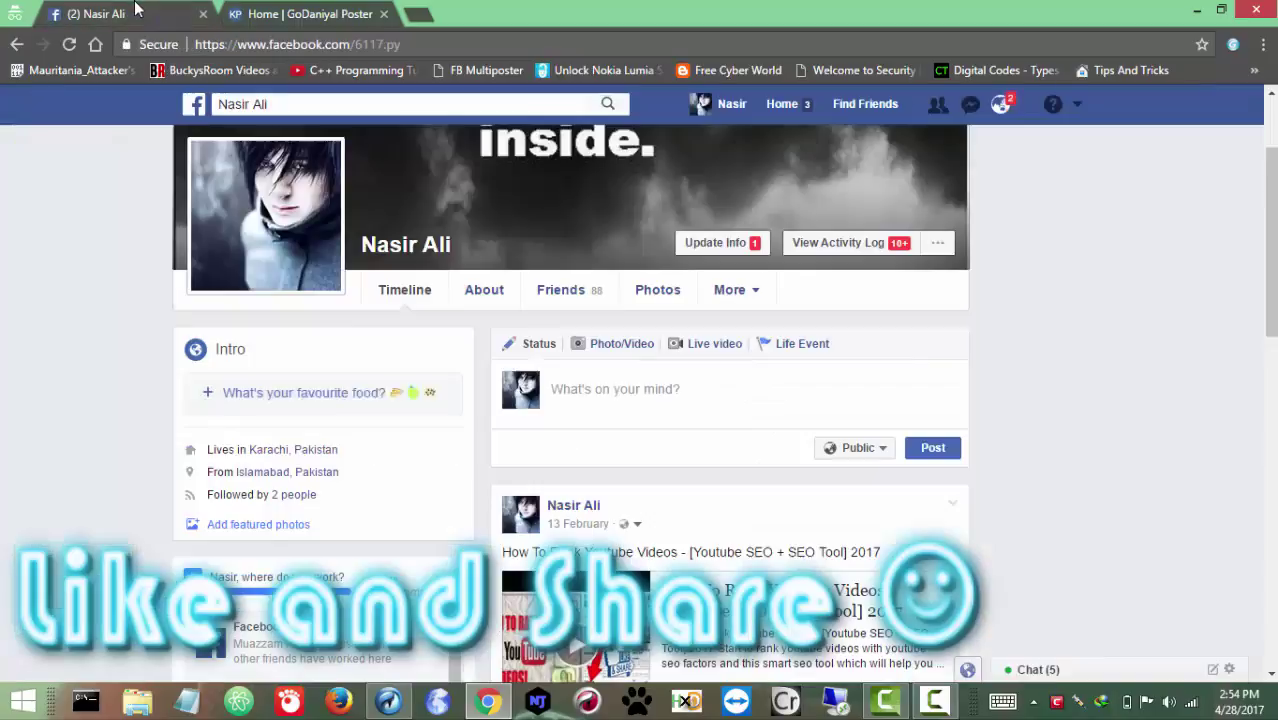
Open the profile's Activity Log and scroll through the 26 April group post entries.
{"action": "left_click", "coordinate": [815, 245]}
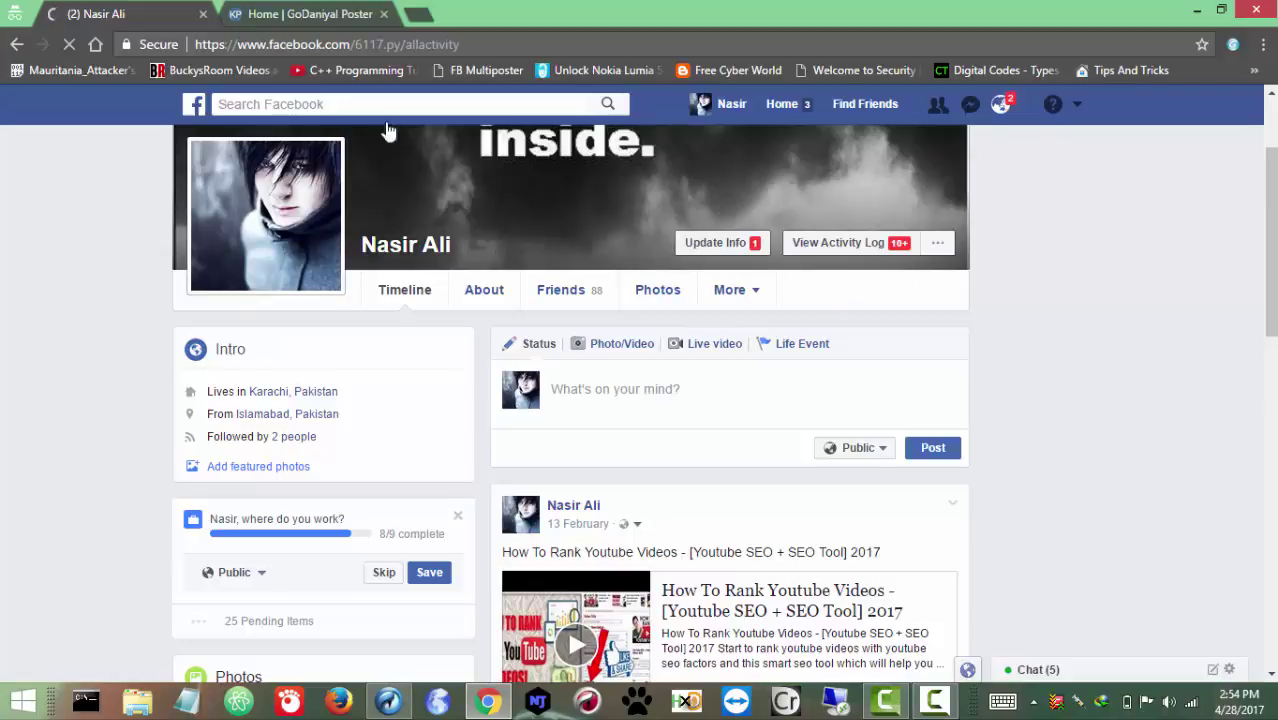
{"action": "left_click", "coordinate": [300, 14]}
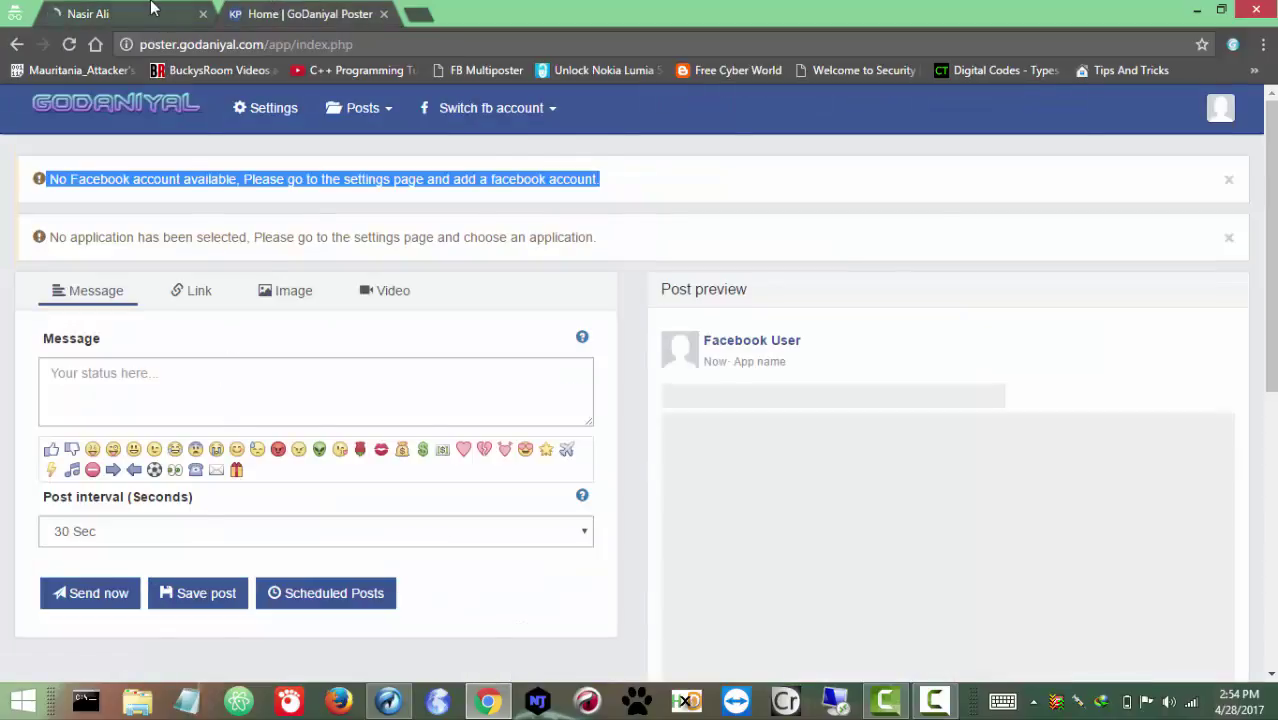
{"action": "left_click", "coordinate": [152, 10]}
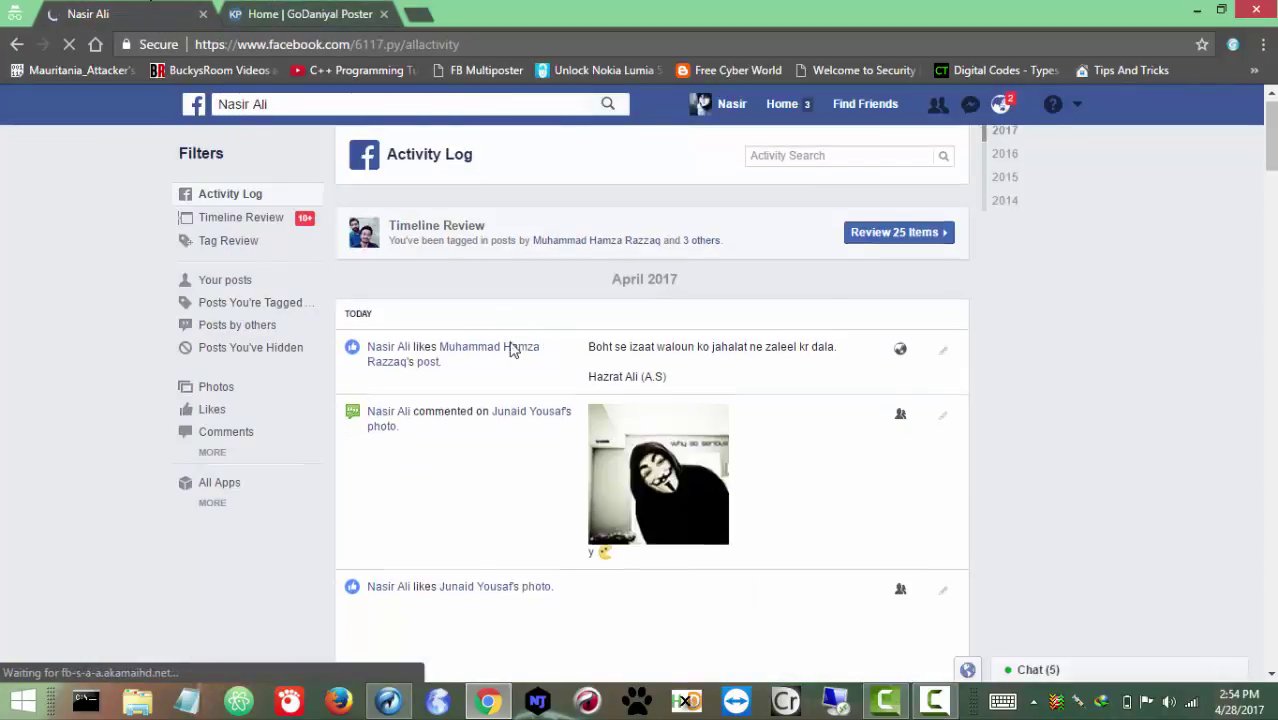
{"action": "scroll", "coordinate": [513, 345], "scroll_direction": "down", "scroll_amount": 5}
{"action": "scroll", "coordinate": [428, 288], "scroll_direction": "down", "scroll_amount": 2}
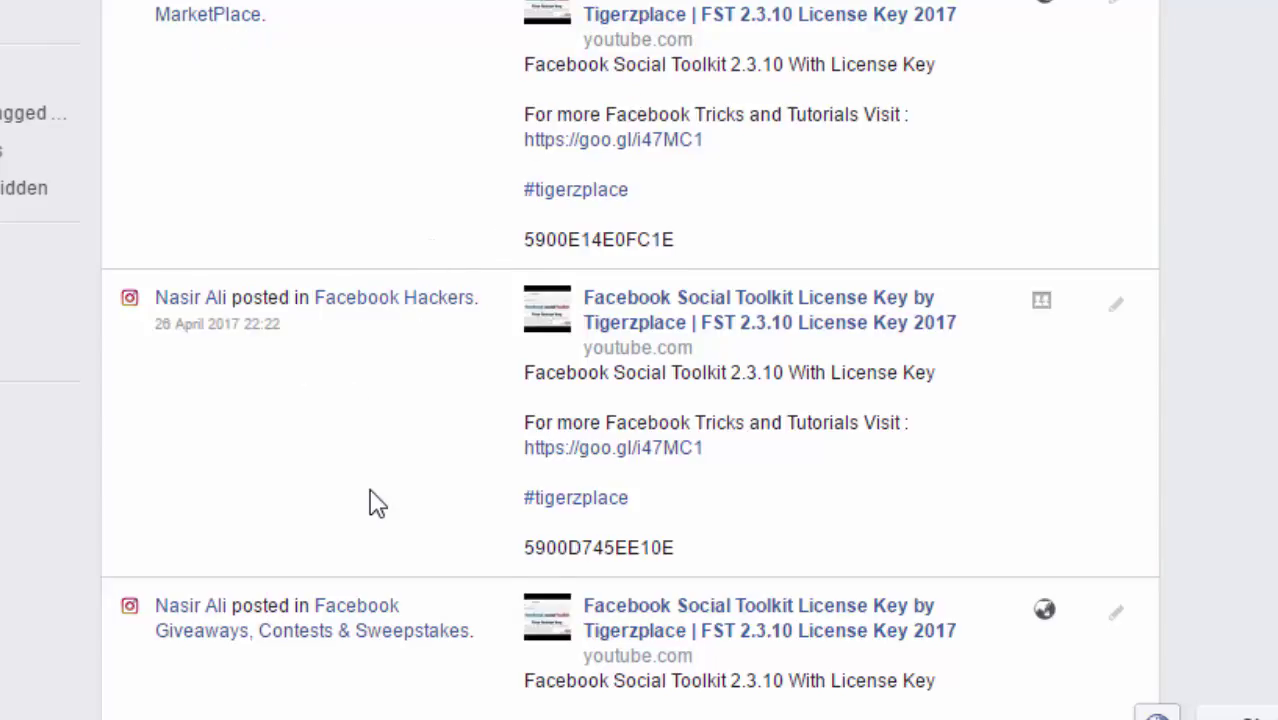
{"action": "scroll", "coordinate": [368, 502], "scroll_direction": "down", "scroll_amount": 6}
{"action": "scroll", "coordinate": [508, 420], "scroll_direction": "up", "scroll_amount": 6}
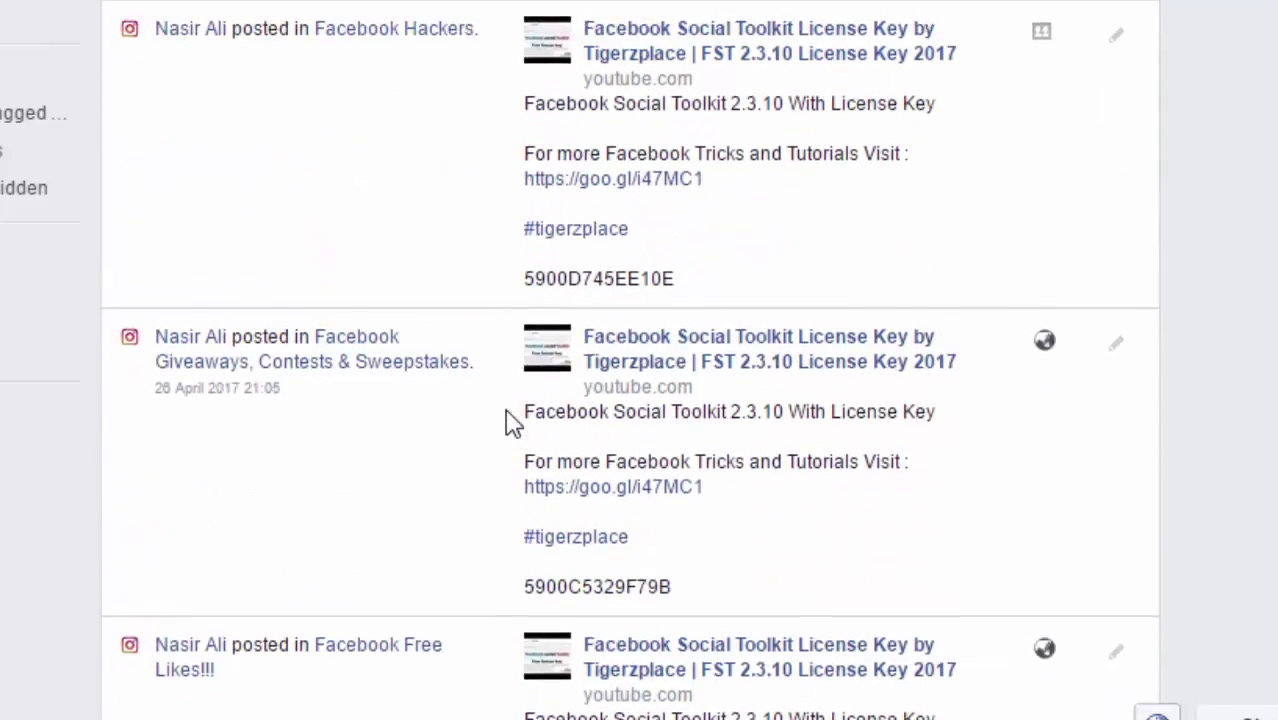
{"action": "scroll", "coordinate": [391, 325], "scroll_direction": "down", "scroll_amount": 2}
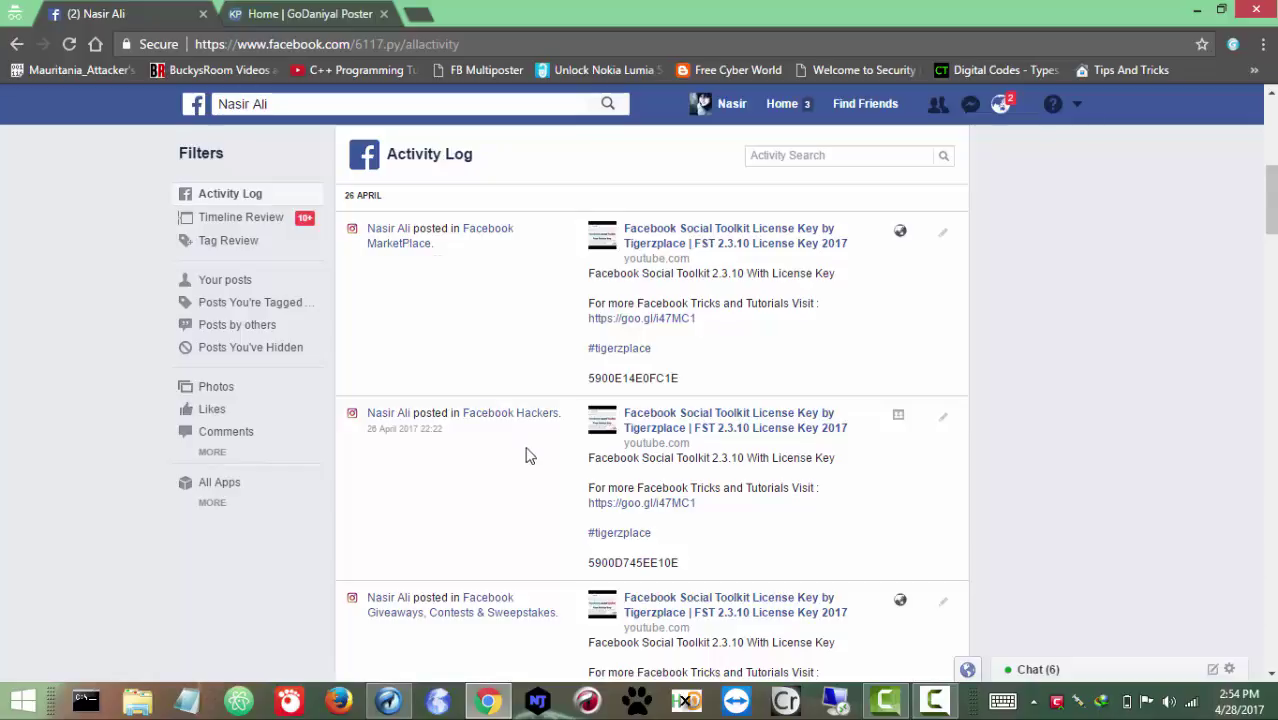
Check the shared video link in the Facebook Bussiness Viral group post.
{"action": "scroll", "coordinate": [537, 388], "scroll_direction": "down", "scroll_amount": 3}
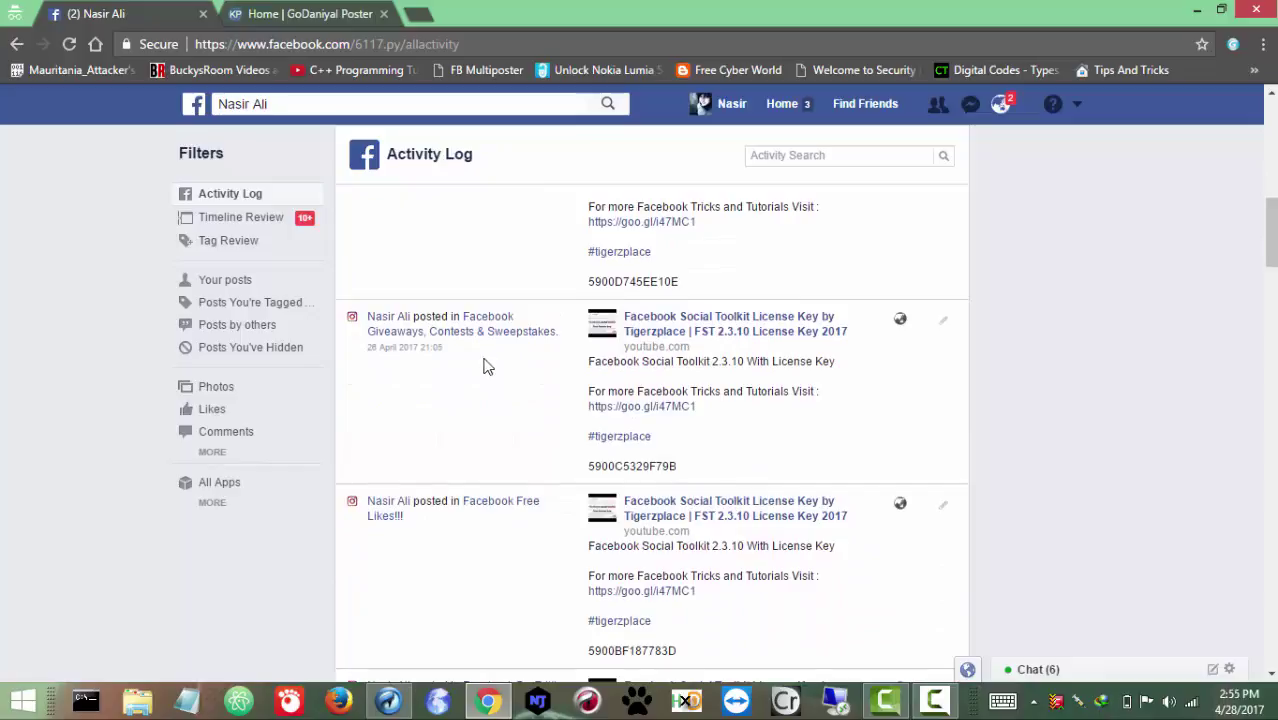
{"action": "scroll", "coordinate": [685, 378], "scroll_direction": "down", "scroll_amount": 3}
{"action": "scroll", "coordinate": [668, 480], "scroll_direction": "down", "scroll_amount": 5}
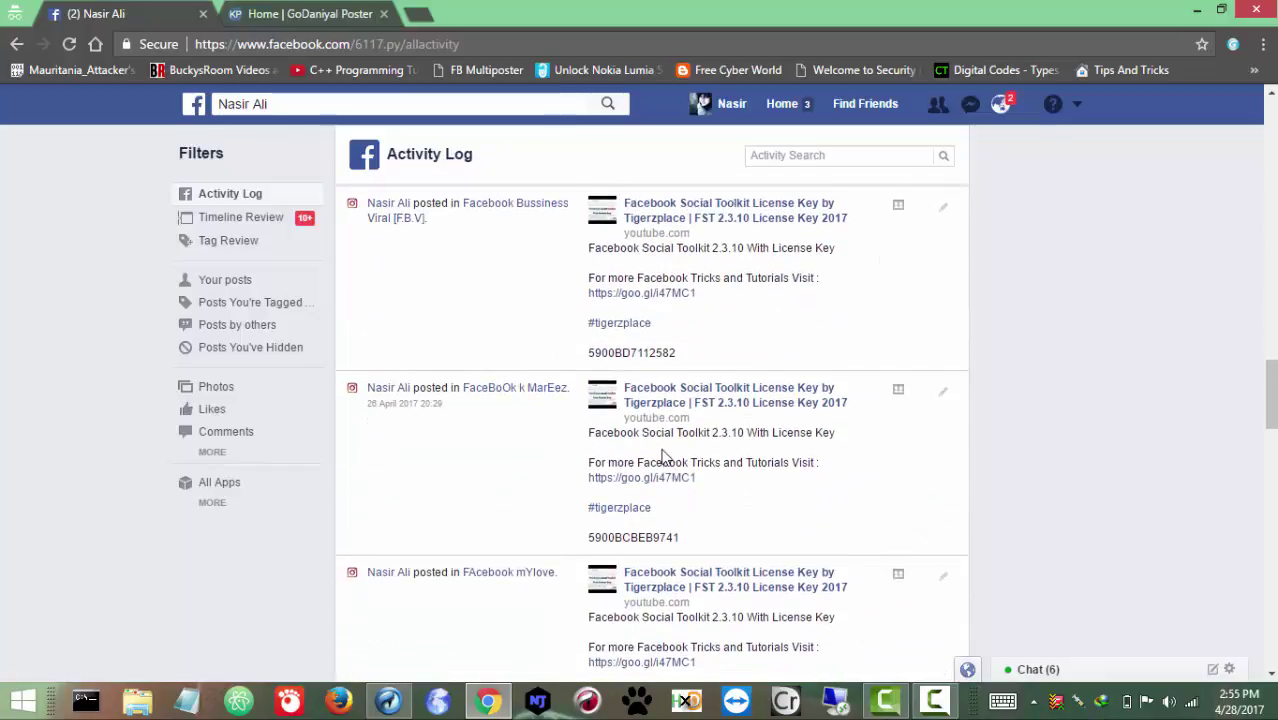
{"action": "scroll", "coordinate": [600, 440], "scroll_direction": "up", "scroll_amount": 2}
{"action": "scroll", "coordinate": [680, 456], "scroll_direction": "down", "scroll_amount": 1}
{"action": "left_click_drag", "start_coordinate": [680, 456], "coordinate": [590, 296]}
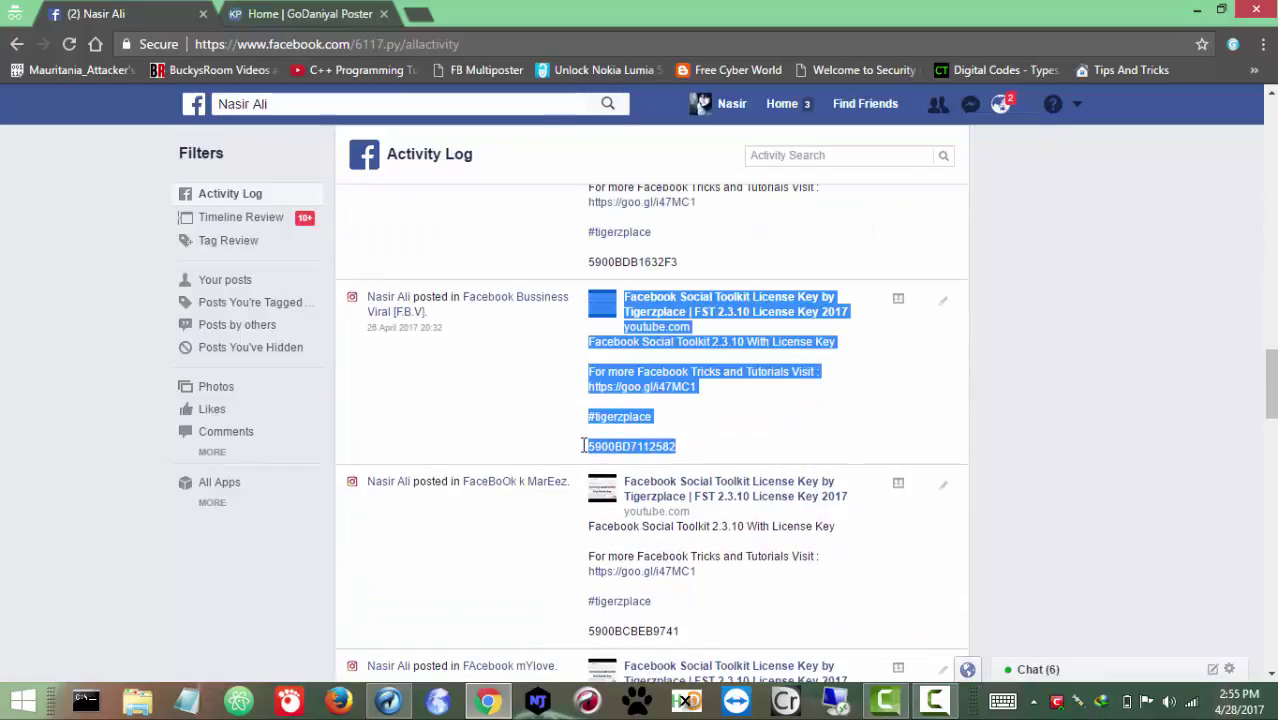
{"action": "left_click", "coordinate": [680, 455]}
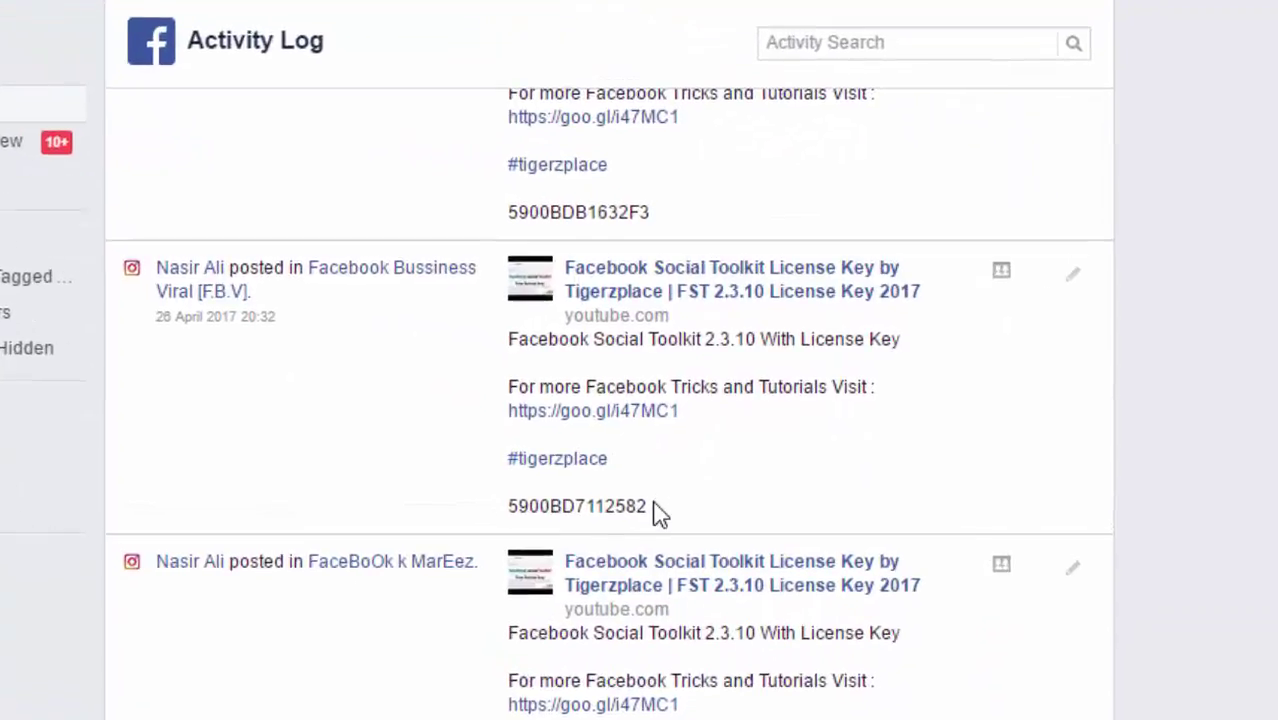
{"action": "left_click_drag", "start_coordinate": [660, 513], "coordinate": [511, 506]}
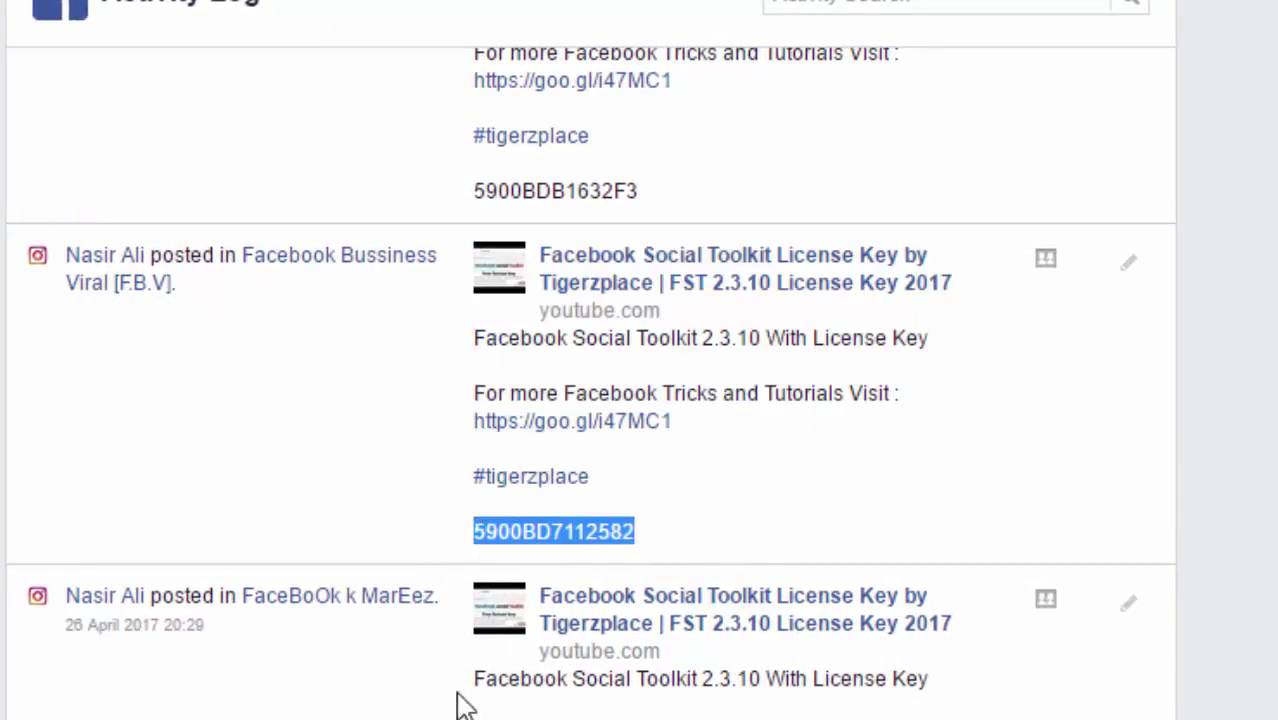
Check the FAcebook mYlove and FACEBOOK TRICKS AND HELPING ZONE posts, then review the remaining entries.
{"action": "scroll", "coordinate": [456, 705], "scroll_direction": "down", "scroll_amount": 1}
{"action": "scroll", "coordinate": [665, 157], "scroll_direction": "down", "scroll_amount": 4}
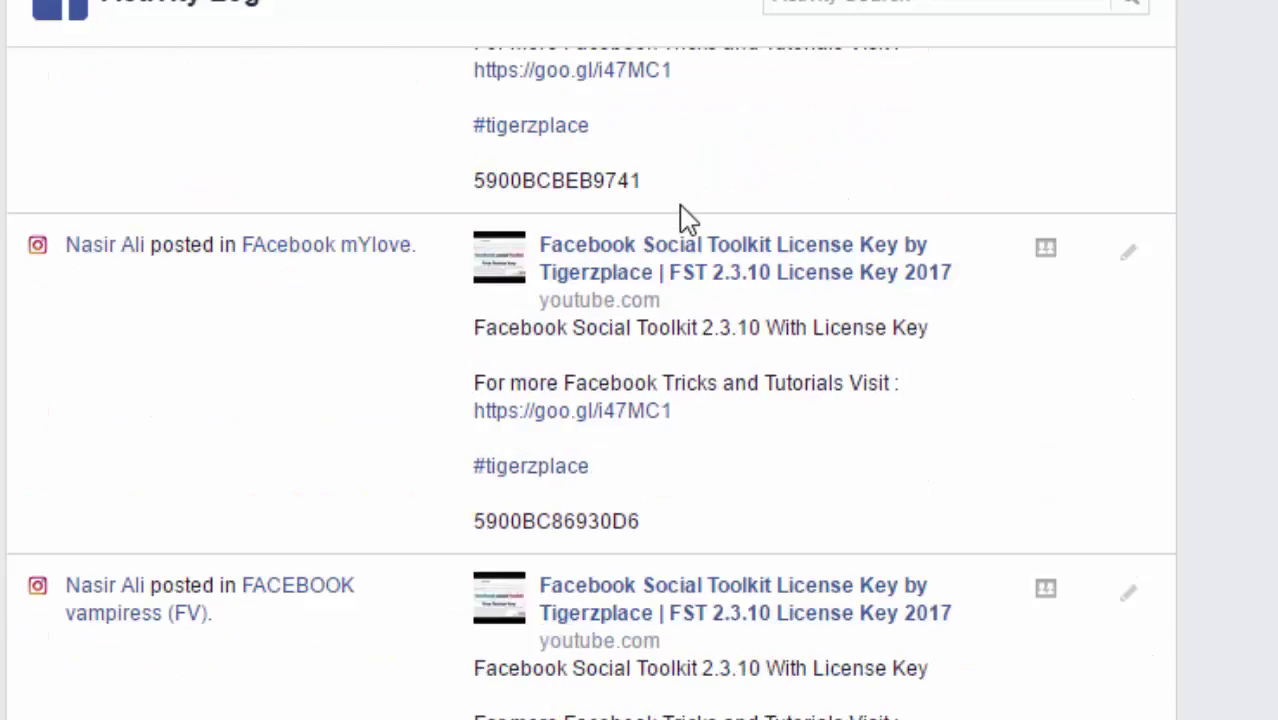
{"action": "left_click_drag", "start_coordinate": [629, 200], "coordinate": [527, 211]}
{"action": "left_click_drag", "start_coordinate": [645, 522], "coordinate": [480, 511]}
{"action": "scroll", "coordinate": [720, 545], "scroll_direction": "down", "scroll_amount": 5}
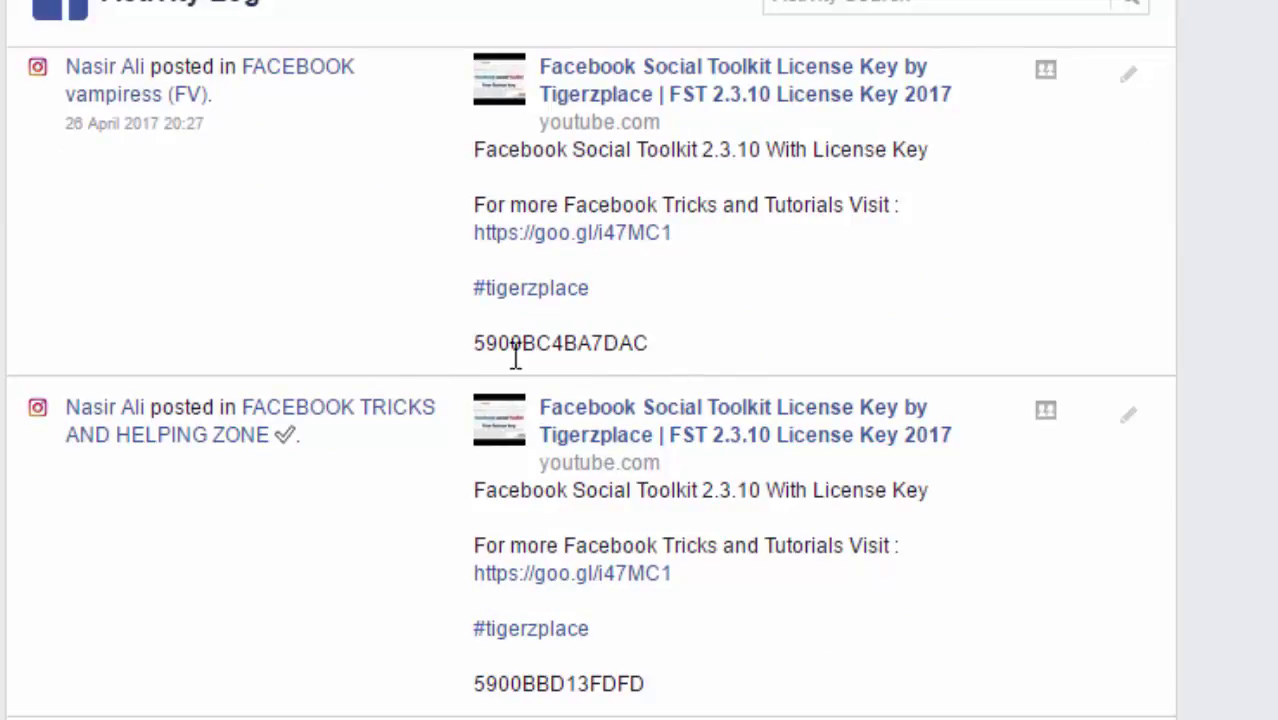
{"action": "left_click_drag", "start_coordinate": [645, 685], "coordinate": [476, 682]}
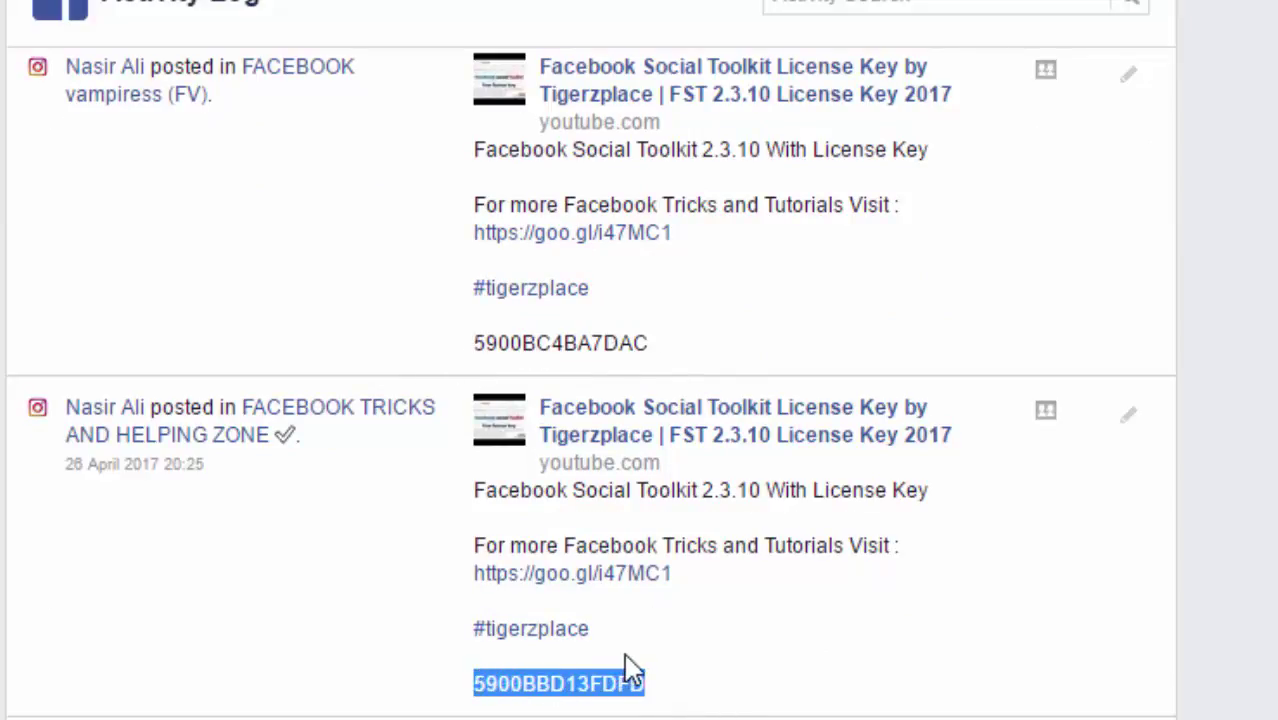
{"action": "scroll", "coordinate": [640, 672], "scroll_direction": "down", "scroll_amount": 3}
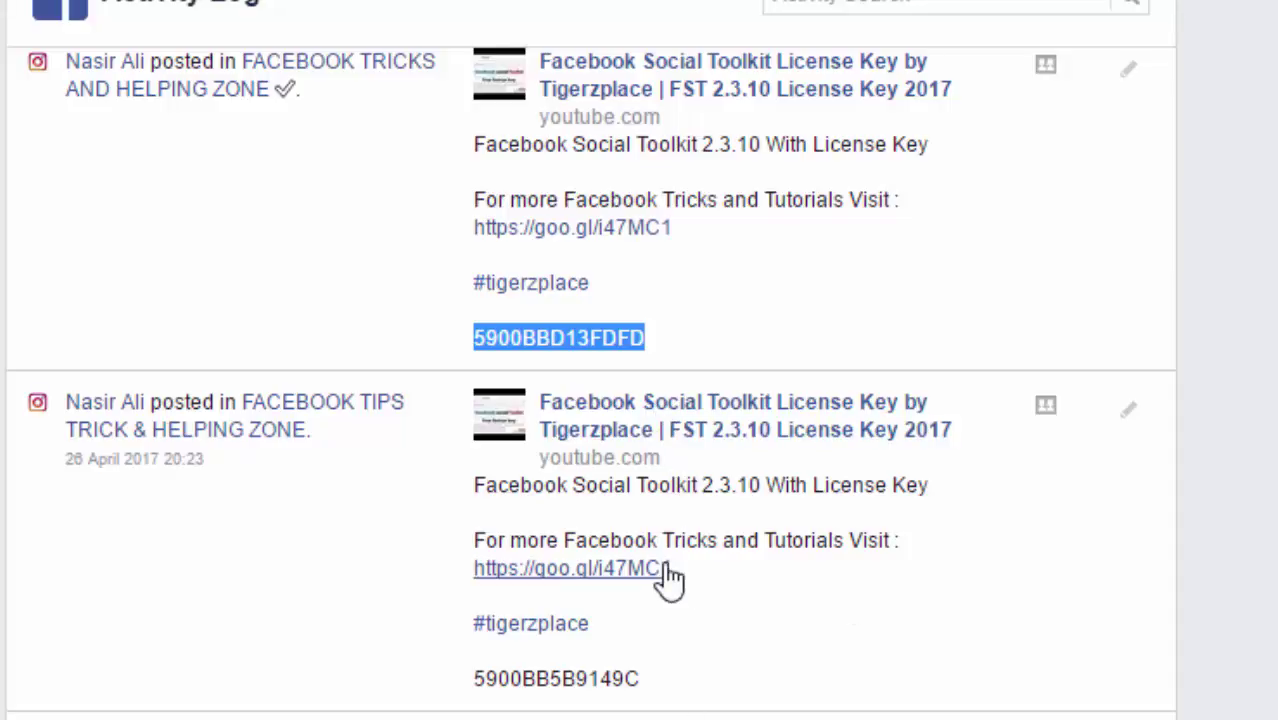
{"action": "scroll", "coordinate": [582, 680], "scroll_direction": "down", "scroll_amount": 12}
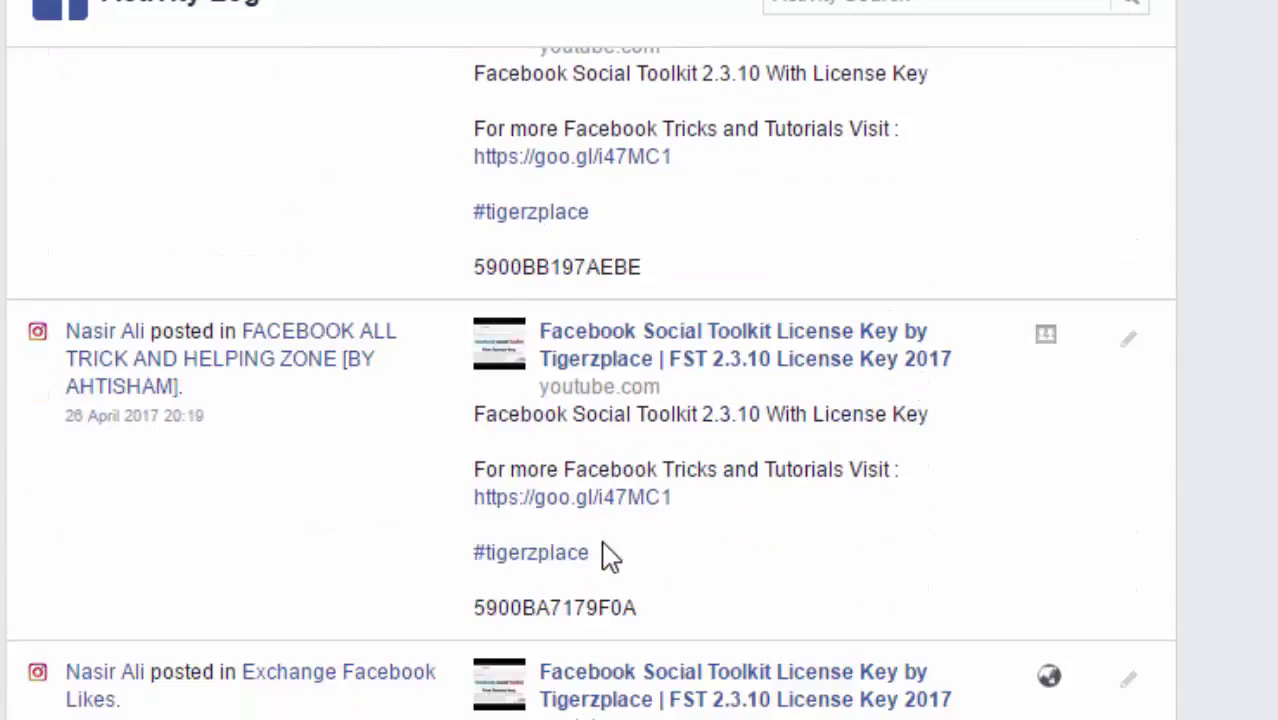
{"action": "scroll", "coordinate": [628, 514], "scroll_direction": "down", "scroll_amount": 10}
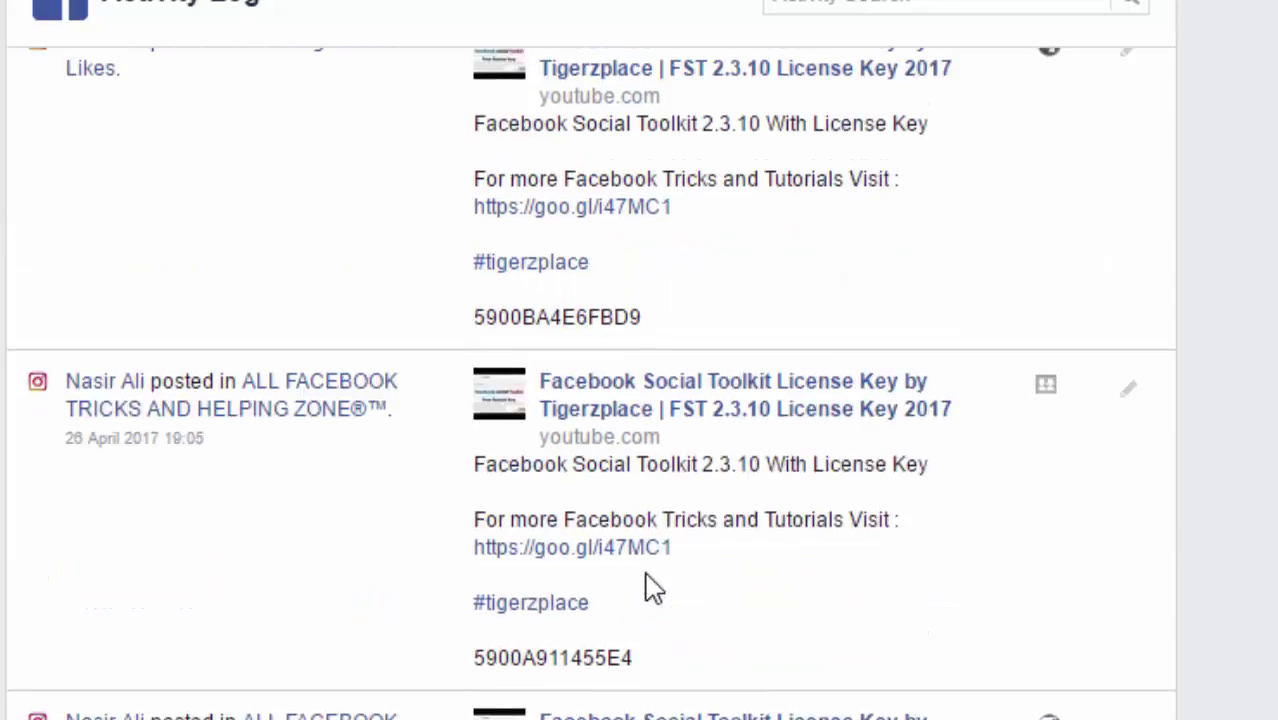
{"action": "scroll", "coordinate": [567, 533], "scroll_direction": "down", "scroll_amount": 5}
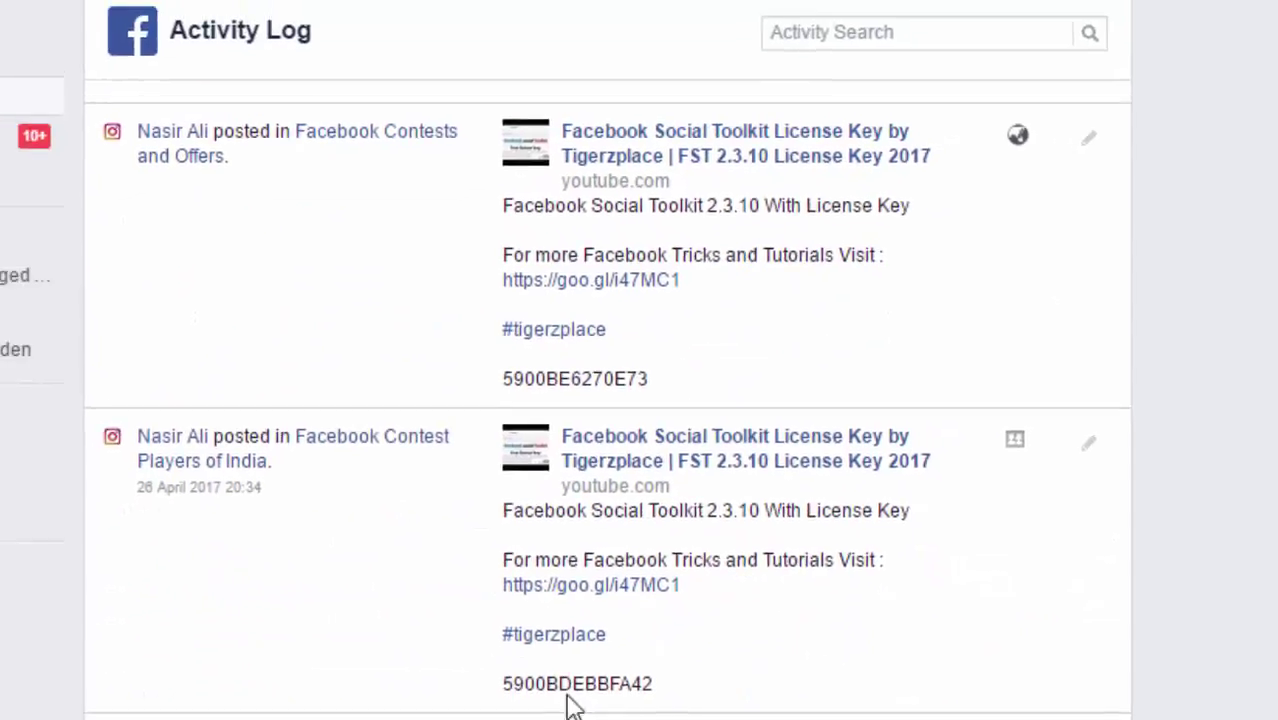
{"action": "scroll", "coordinate": [257, 561], "scroll_direction": "down", "scroll_amount": 5}
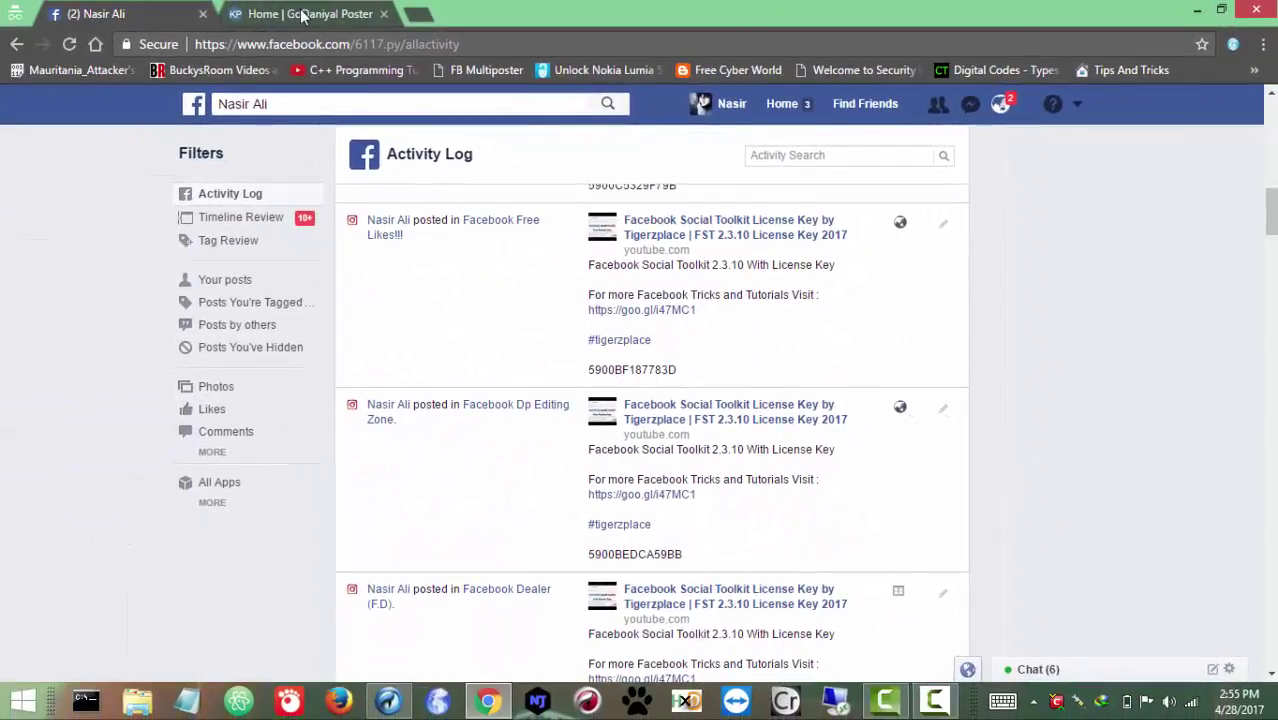
Show the Facebook Apps list in GoDaniyal Poster's Settings and highlight the Instagram row.
{"action": "left_click", "coordinate": [303, 14]}
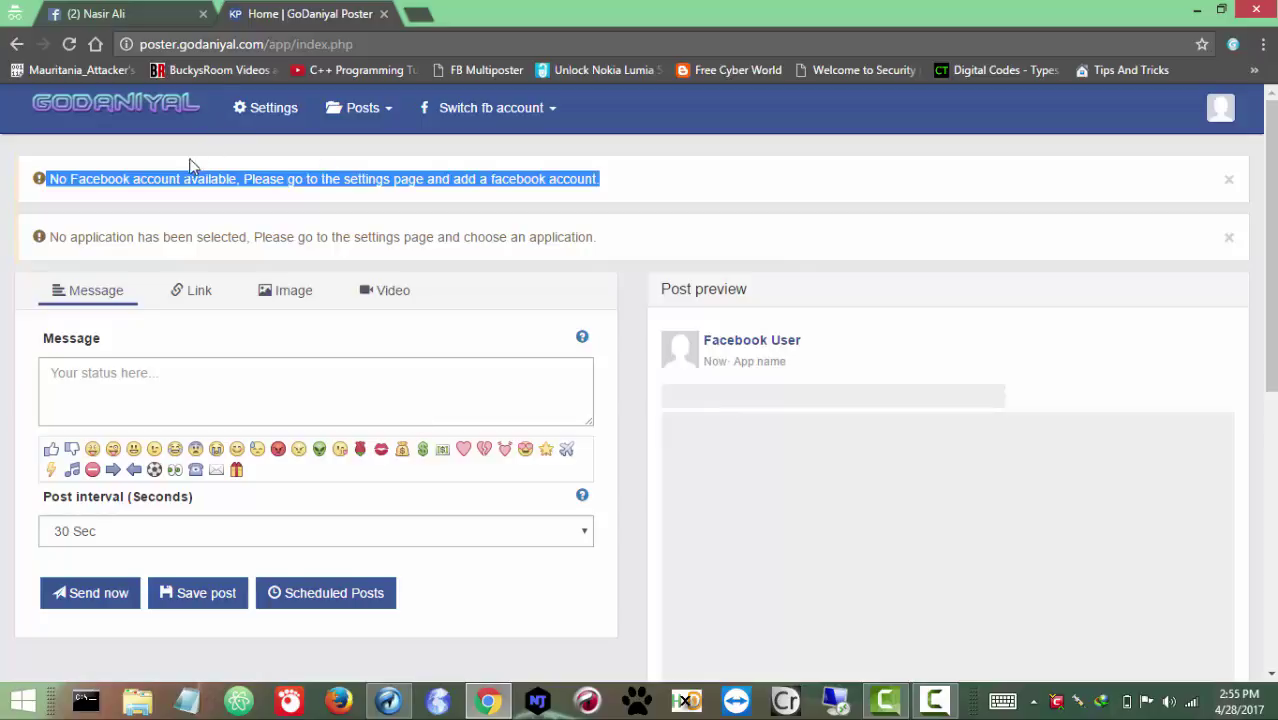
{"action": "left_click", "coordinate": [250, 126]}
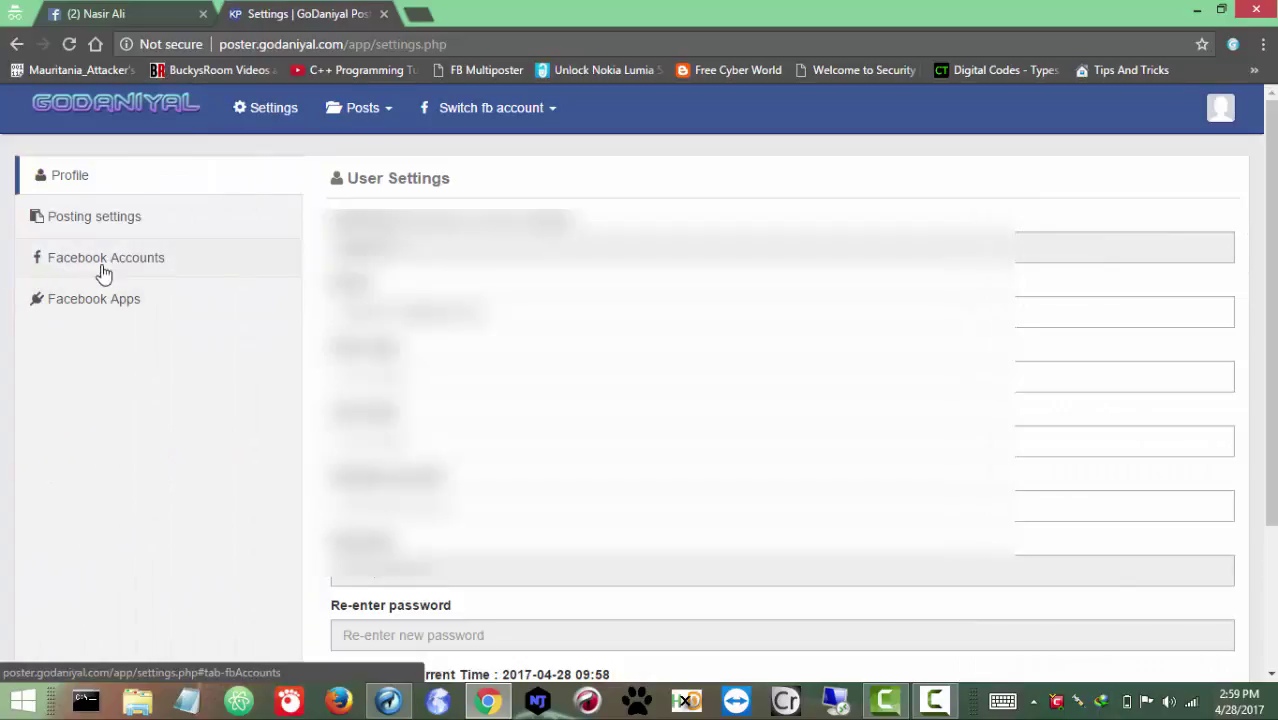
{"action": "left_click", "coordinate": [74, 266]}
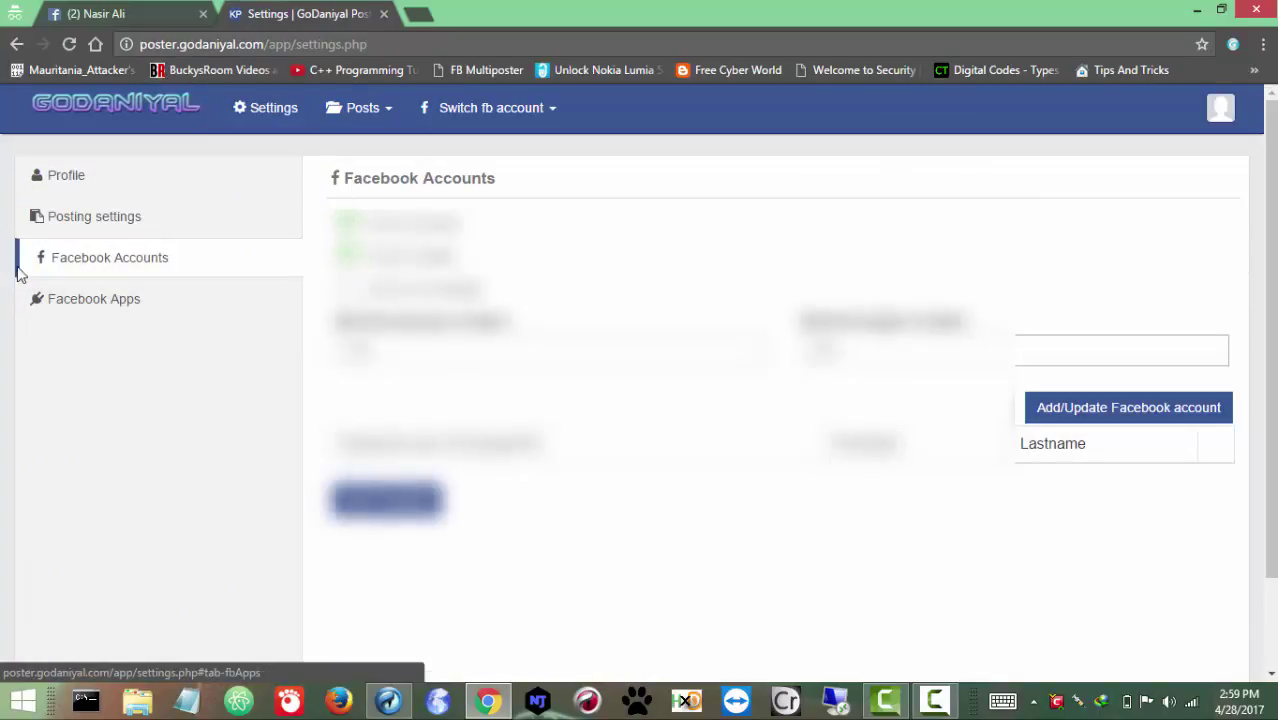
{"action": "left_click", "coordinate": [71, 305]}
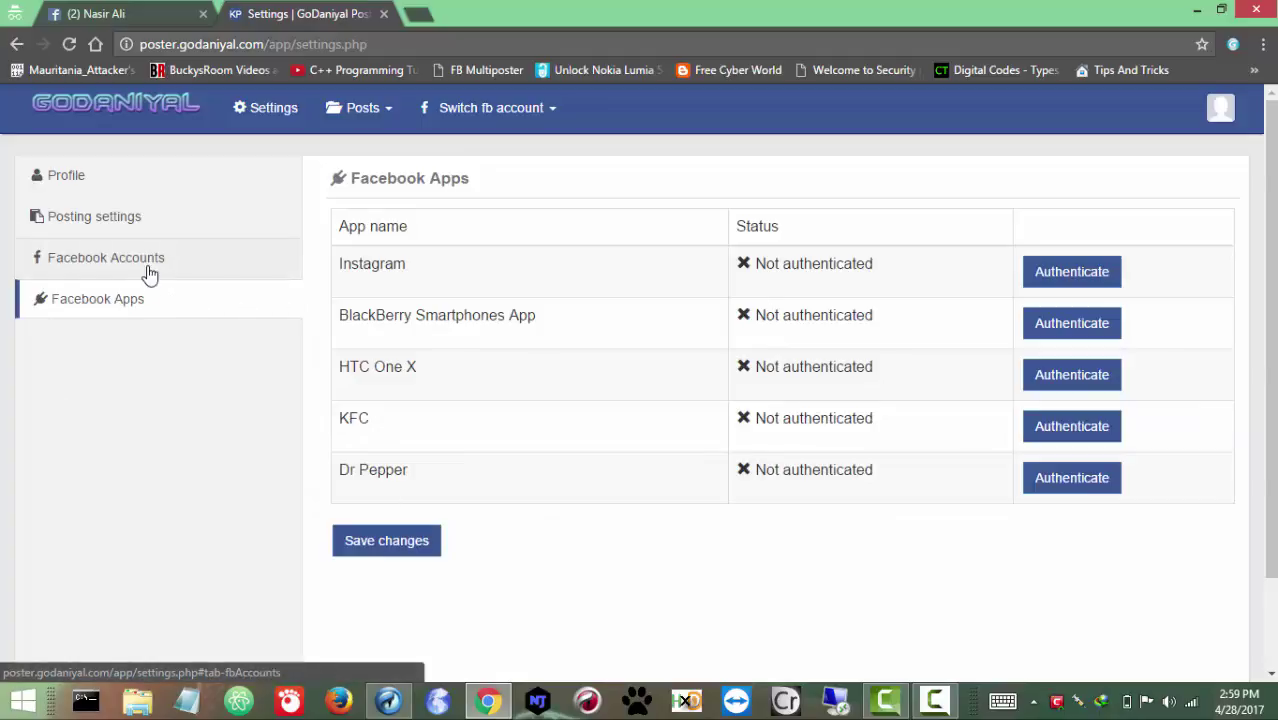
{"action": "left_click", "coordinate": [222, 257]}
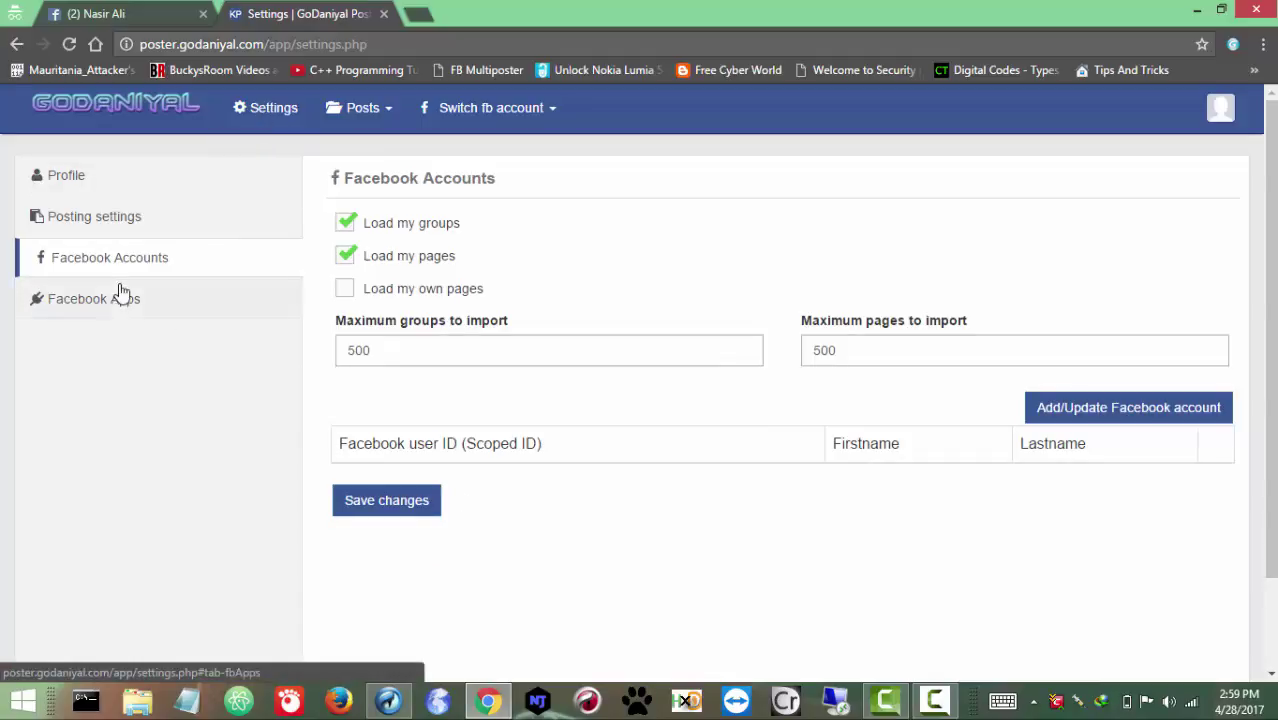
{"action": "left_click", "coordinate": [68, 312]}
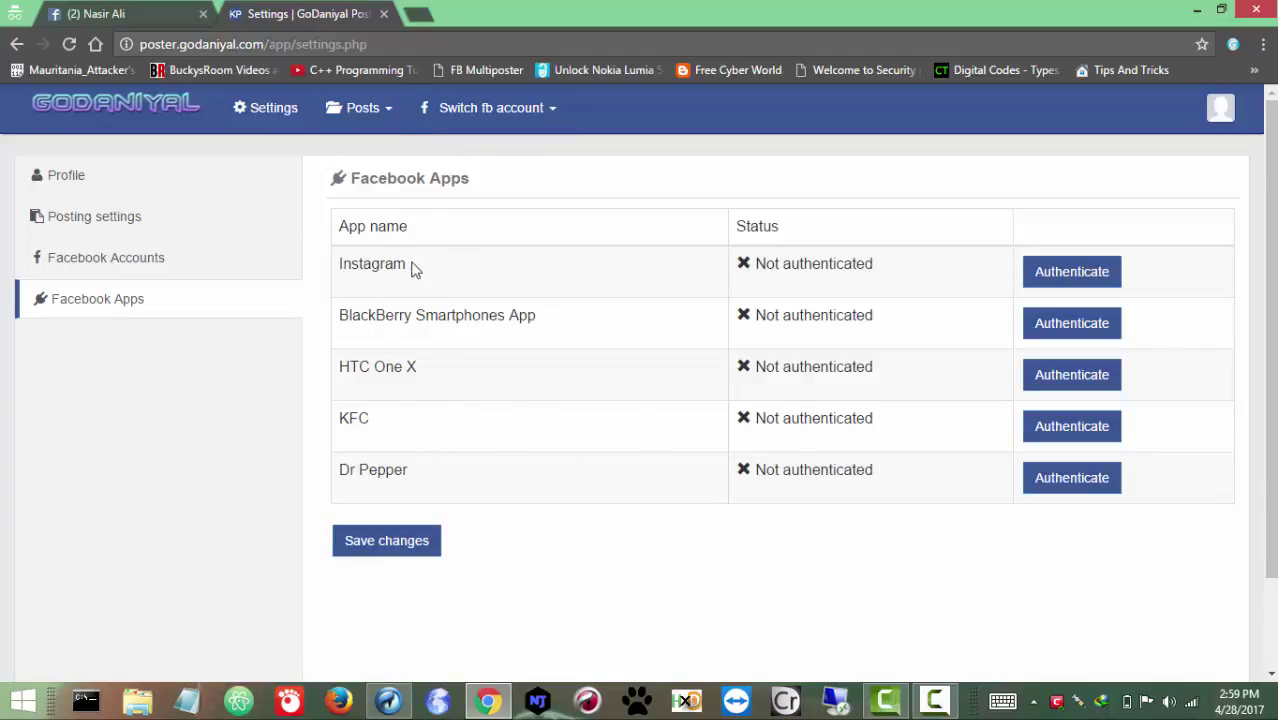
{"action": "mouse_move", "coordinate": [413, 268]}
{"action": "left_mouse_down"}
{"action": "mouse_move", "coordinate": [324, 270]}
{"action": "mouse_move", "coordinate": [400, 283]}
{"action": "left_mouse_up"}
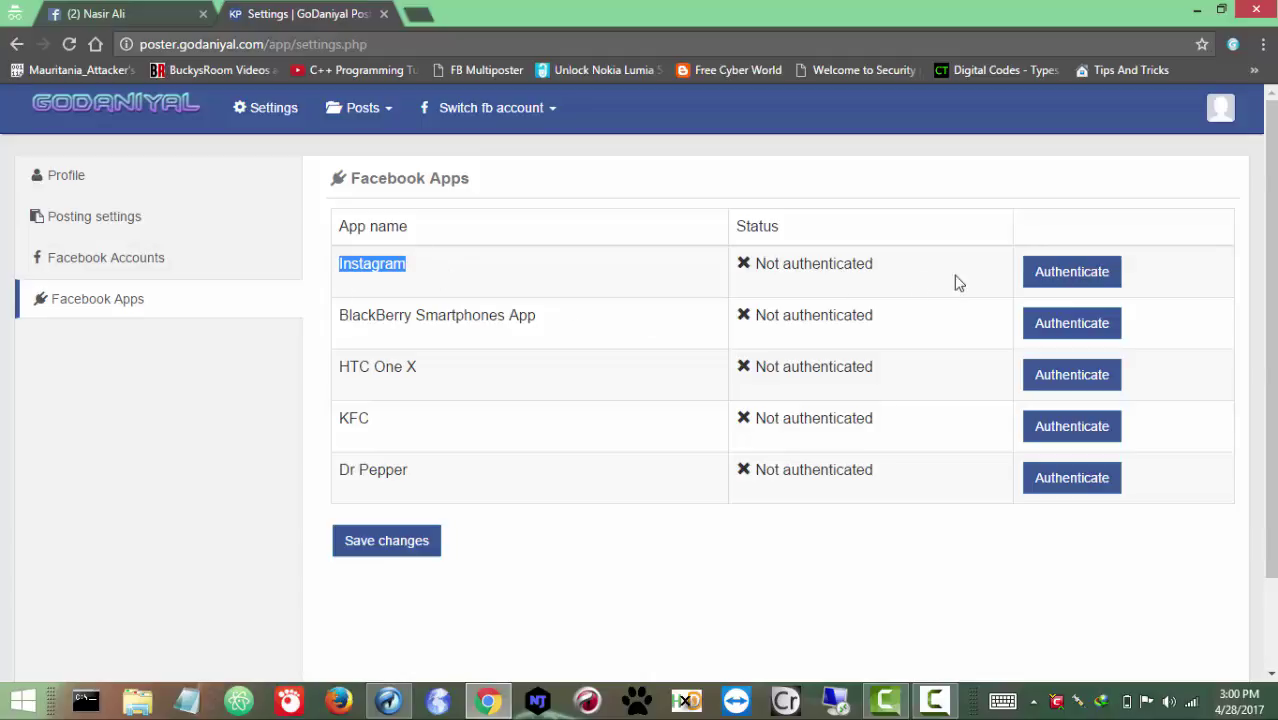
Start authenticating Instagram and bring up its Facebook authorization popup.
{"action": "left_click", "coordinate": [1043, 289]}
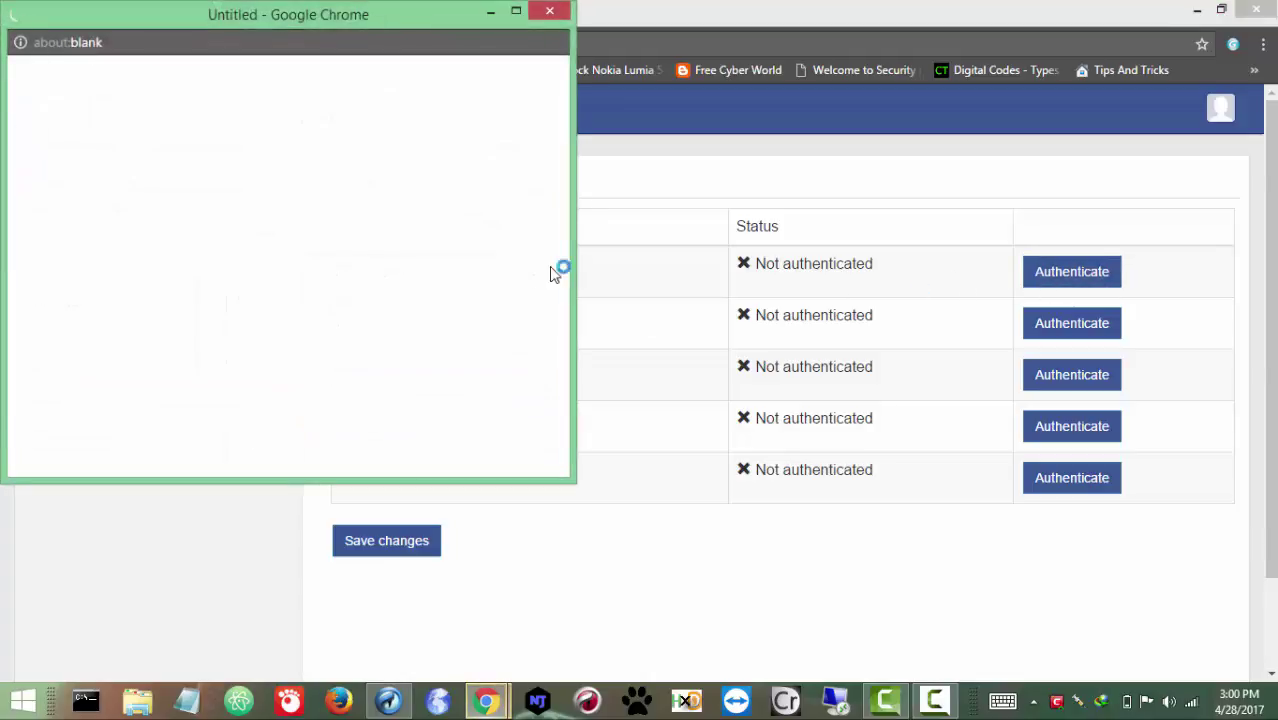
{"action": "left_click_drag", "start_coordinate": [334, 23], "coordinate": [638, 122]}
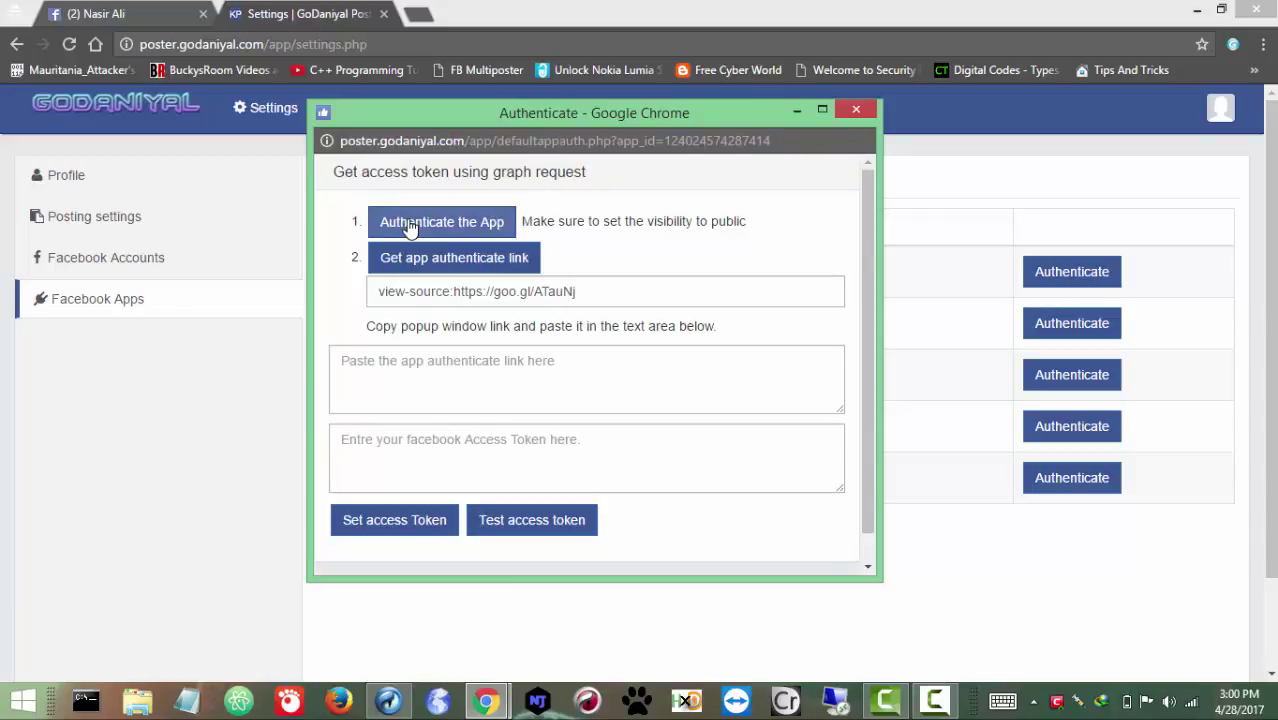
{"action": "left_click", "coordinate": [410, 224]}
{"action": "left_click_drag", "start_coordinate": [322, 14], "coordinate": [716, 112]}
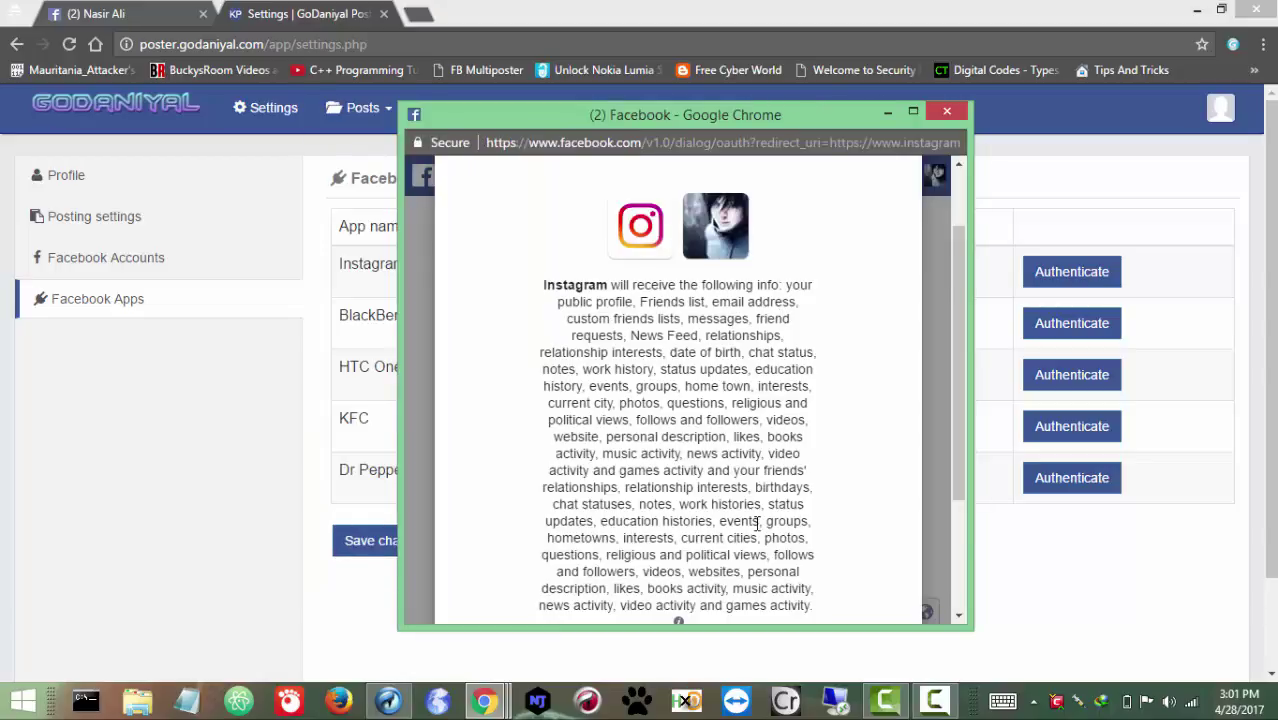
{"action": "scroll", "coordinate": [757, 522], "scroll_direction": "down", "scroll_amount": 3}
{"action": "left_click", "coordinate": [890, 566]}
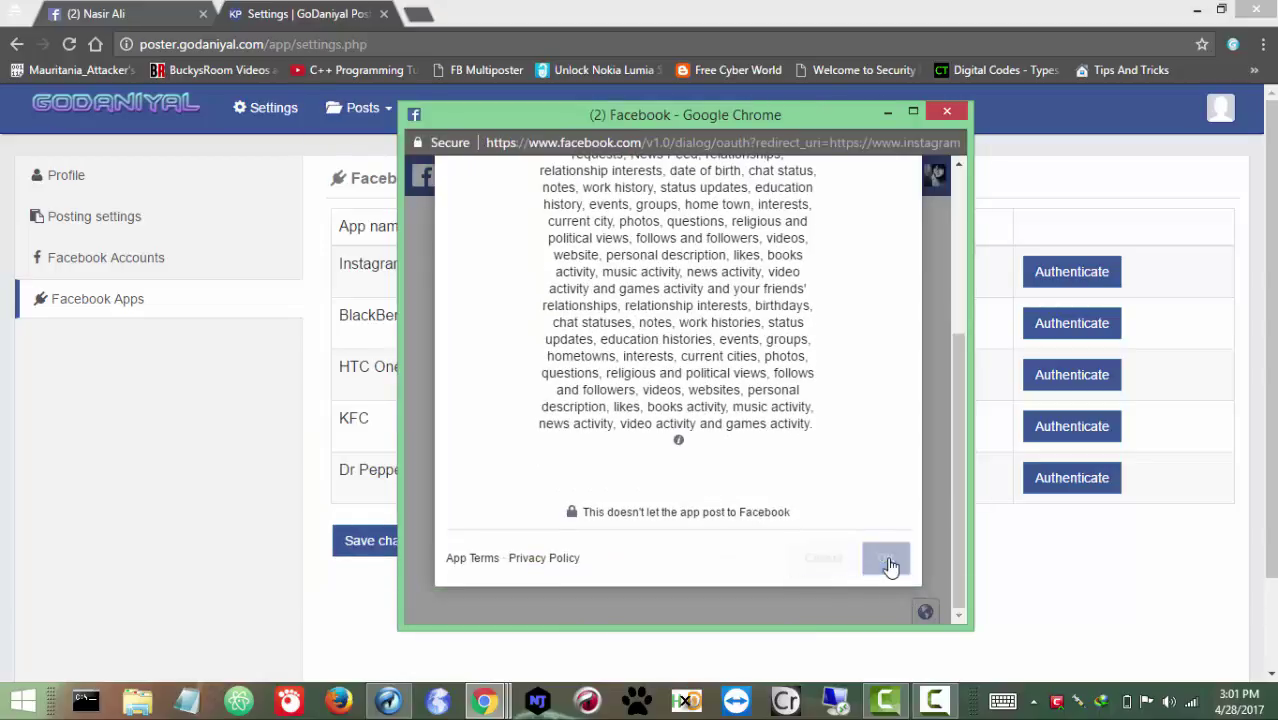
{"action": "left_click", "coordinate": [905, 122]}
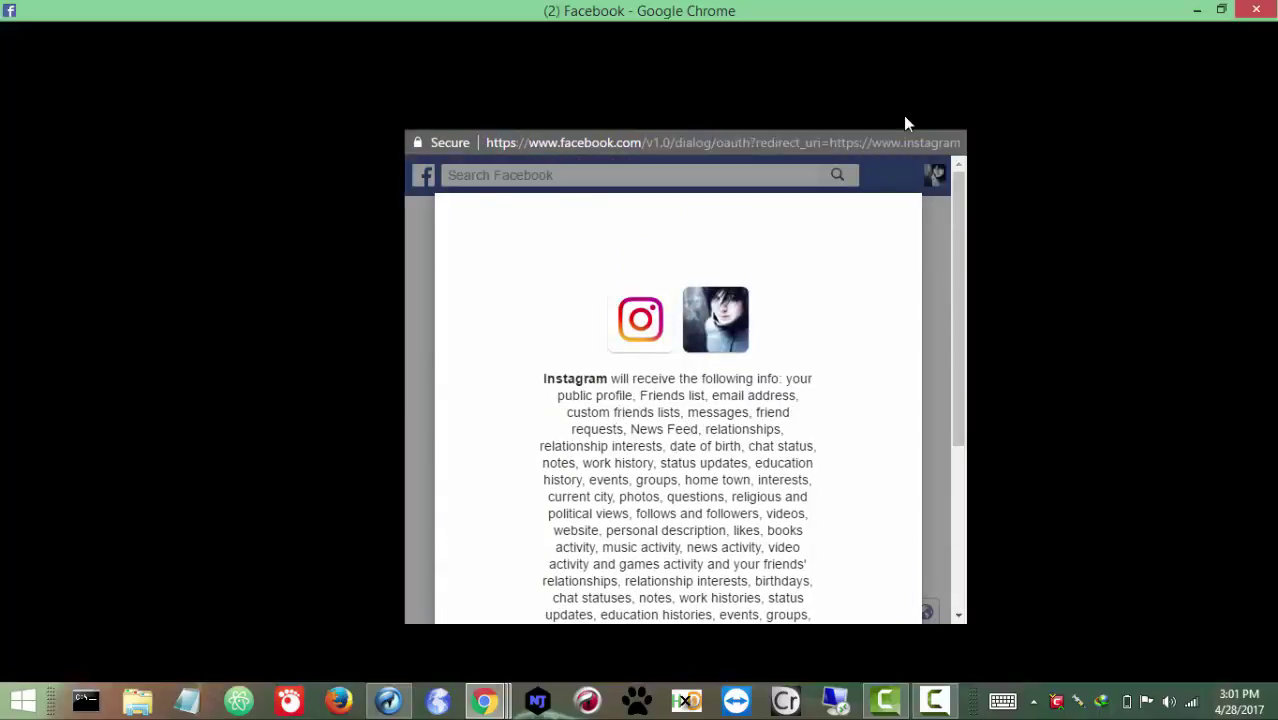
{"action": "scroll", "coordinate": [452, 513], "scroll_direction": "down", "scroll_amount": 1}
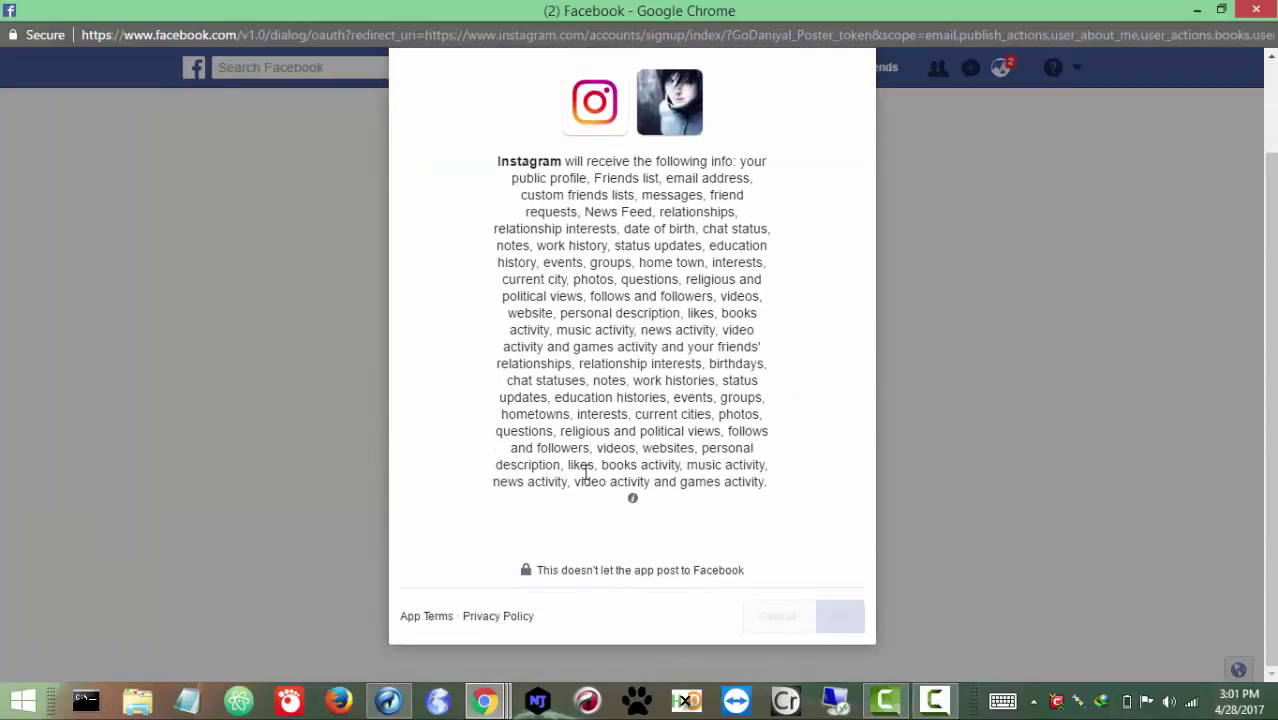
{"action": "scroll", "coordinate": [440, 387], "scroll_direction": "up", "scroll_amount": 1}
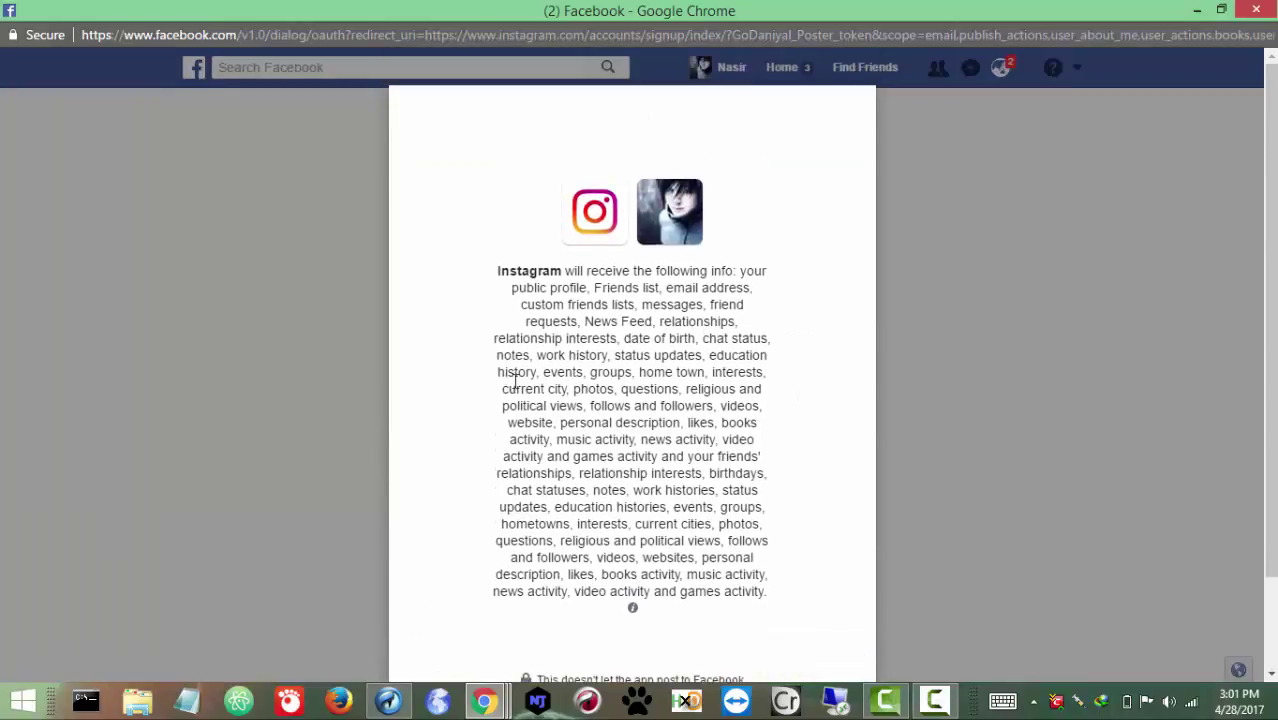
{"action": "left_click", "coordinate": [1257, 10]}
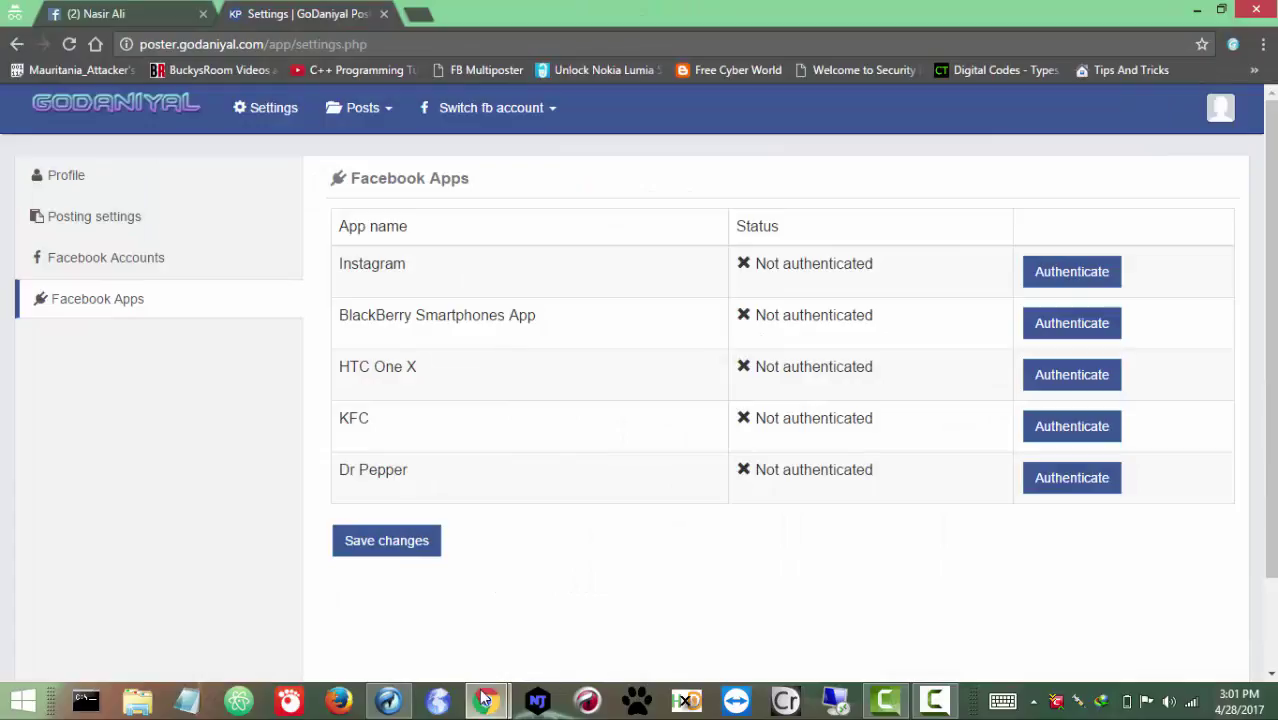
Reauthorize Instagram, approving its profile, posting and Pages permission requests.
{"action": "mouse_move", "coordinate": [484, 700]}
{"action": "left_click", "coordinate": [538, 636]}
{"action": "left_click", "coordinate": [431, 215]}
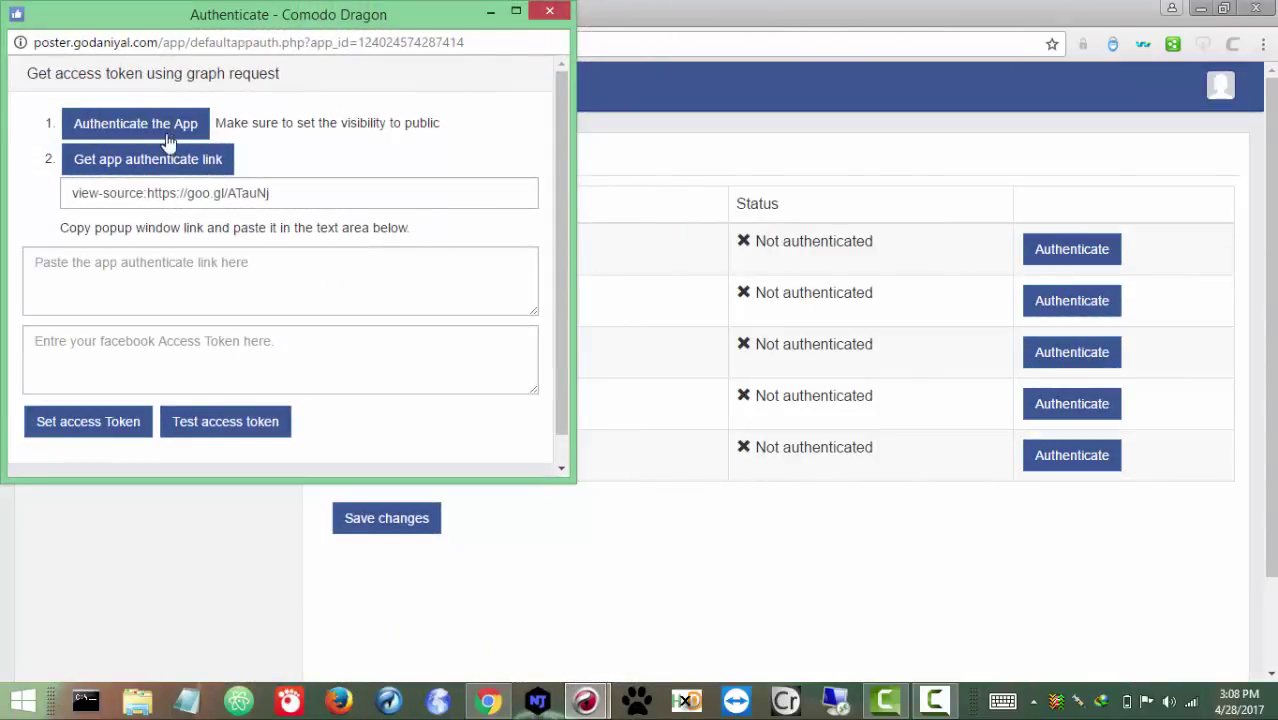
{"action": "left_click", "coordinate": [168, 142]}
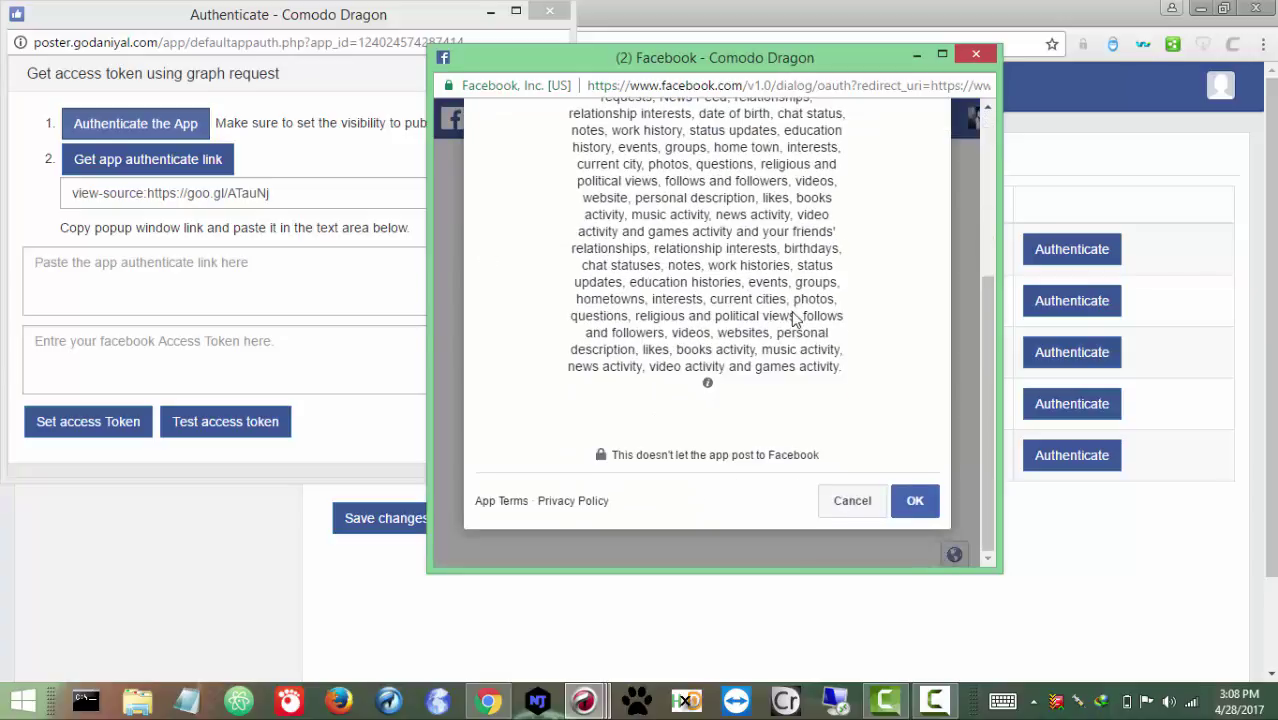
{"action": "left_click", "coordinate": [918, 502]}
{"action": "left_click", "coordinate": [913, 465]}
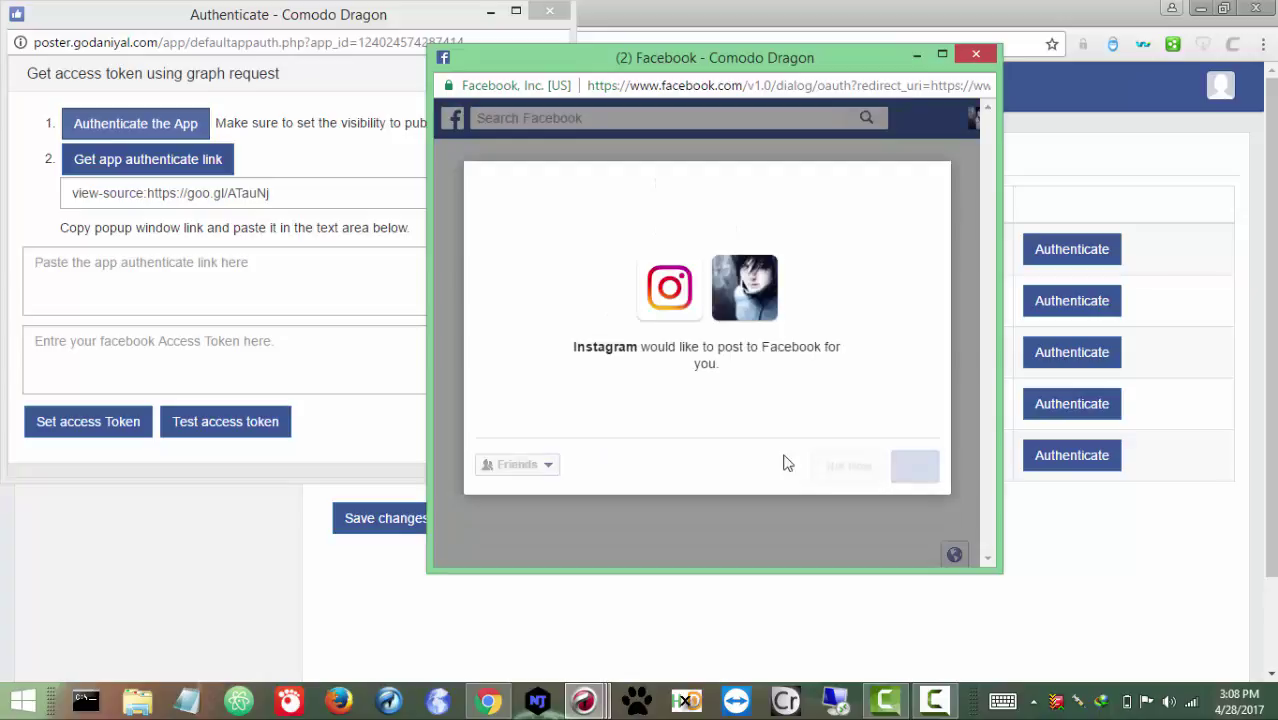
{"action": "left_click", "coordinate": [922, 530]}
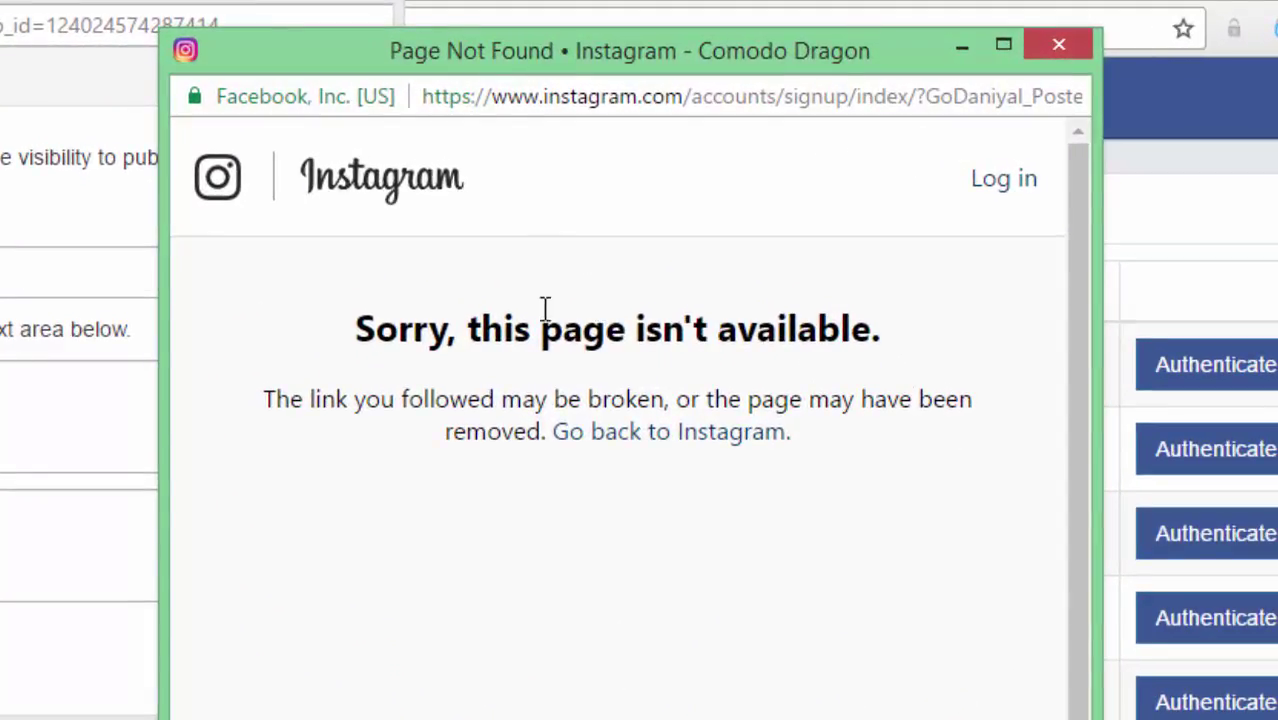
Paste the redirect URL into the authorization link box and set the generated access token.
{"action": "left_click", "coordinate": [465, 100]}
{"action": "key", "text": "ctrl+c"}
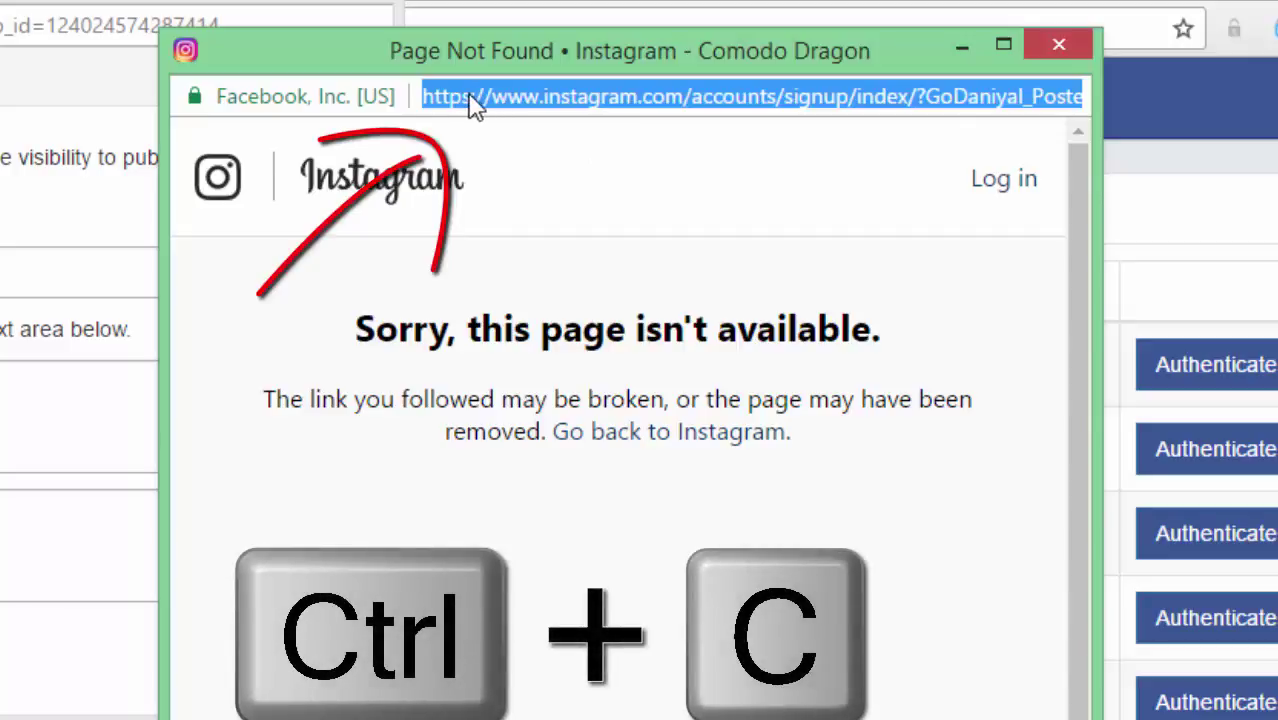
{"action": "left_click", "coordinate": [1059, 45]}
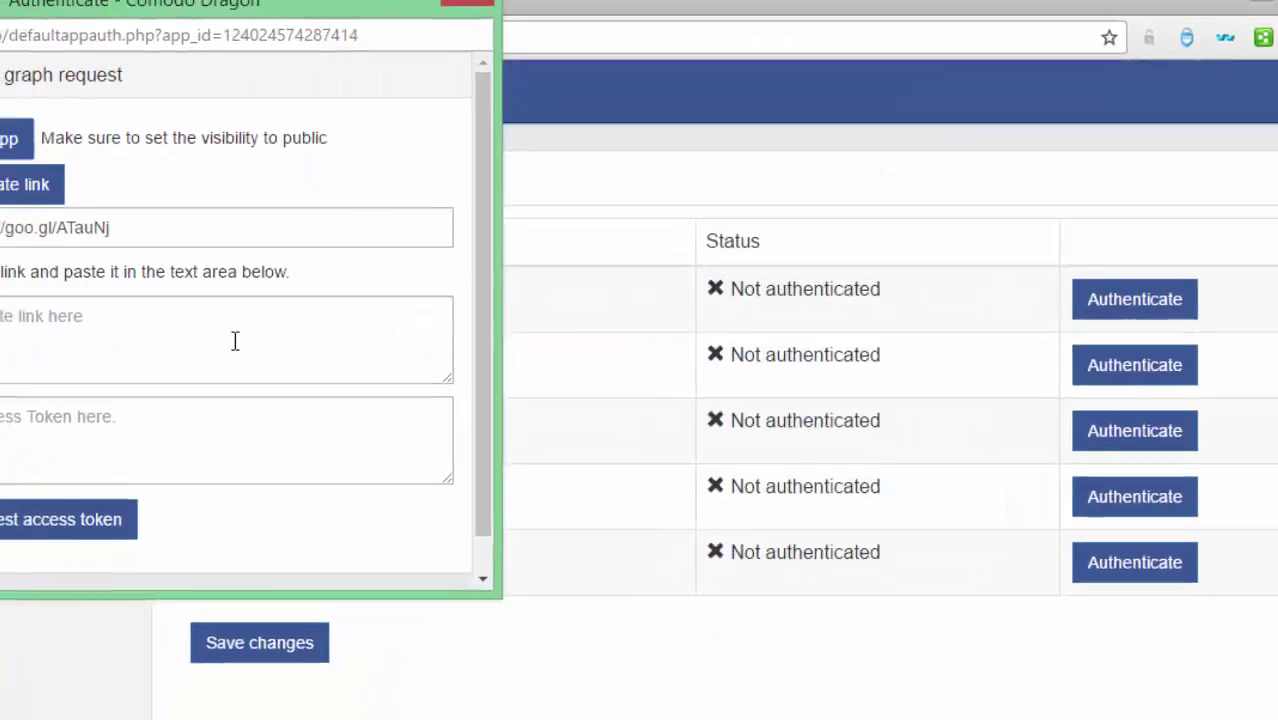
{"action": "left_click", "coordinate": [235, 341]}
{"action": "key", "text": "ctrl+v"}
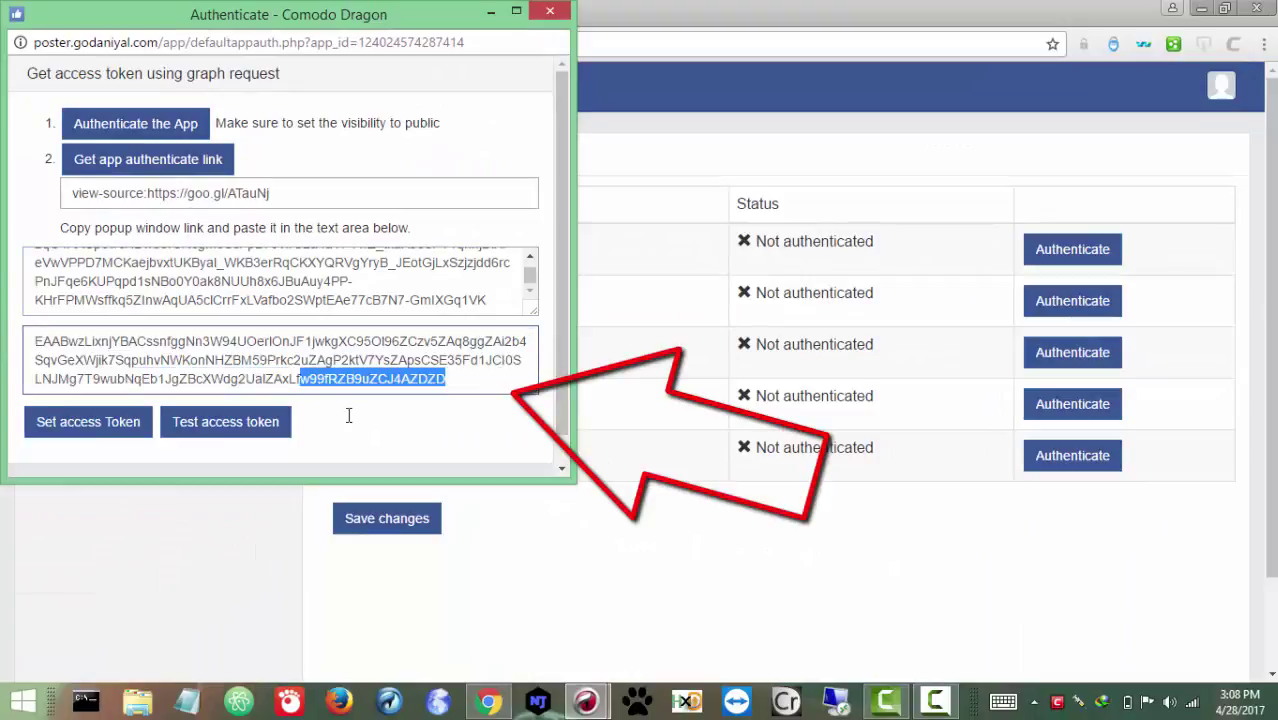
{"action": "left_click", "coordinate": [80, 436]}
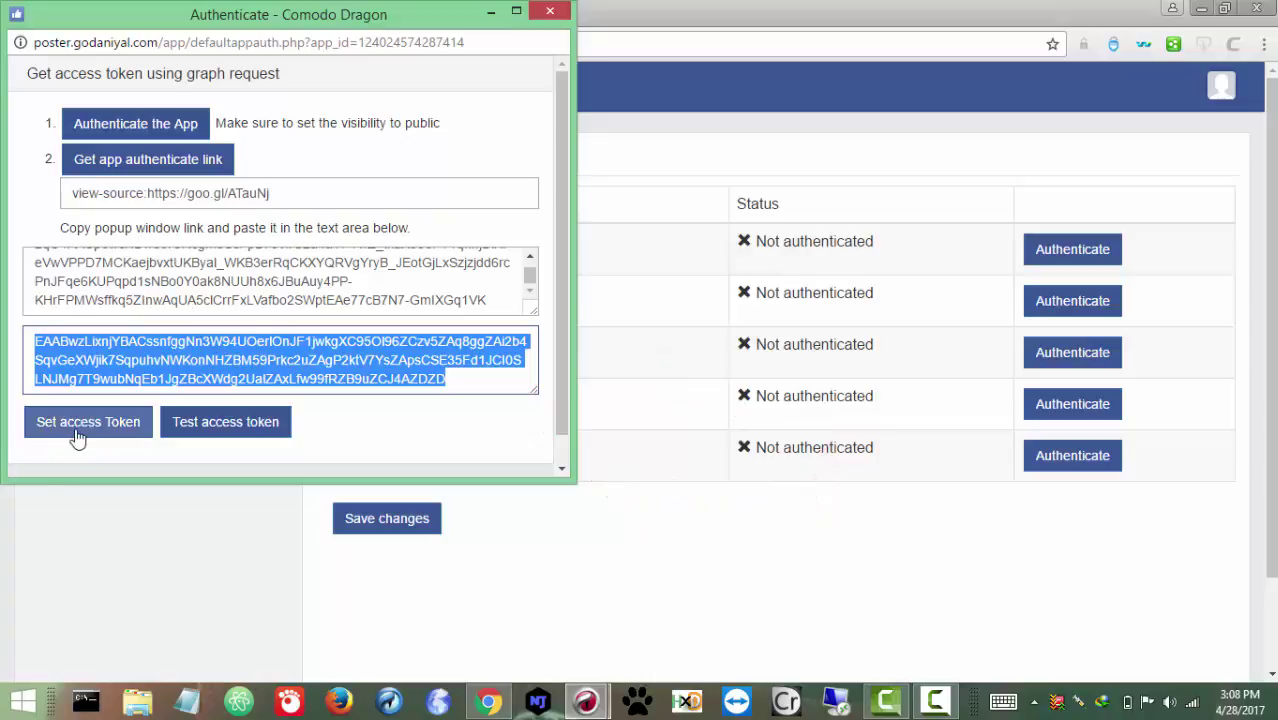
{"action": "left_click", "coordinate": [549, 11]}
Add a Facebook account by pasting the access token into the Add/Update Facebook account form.
{"action": "left_click", "coordinate": [87, 245]}
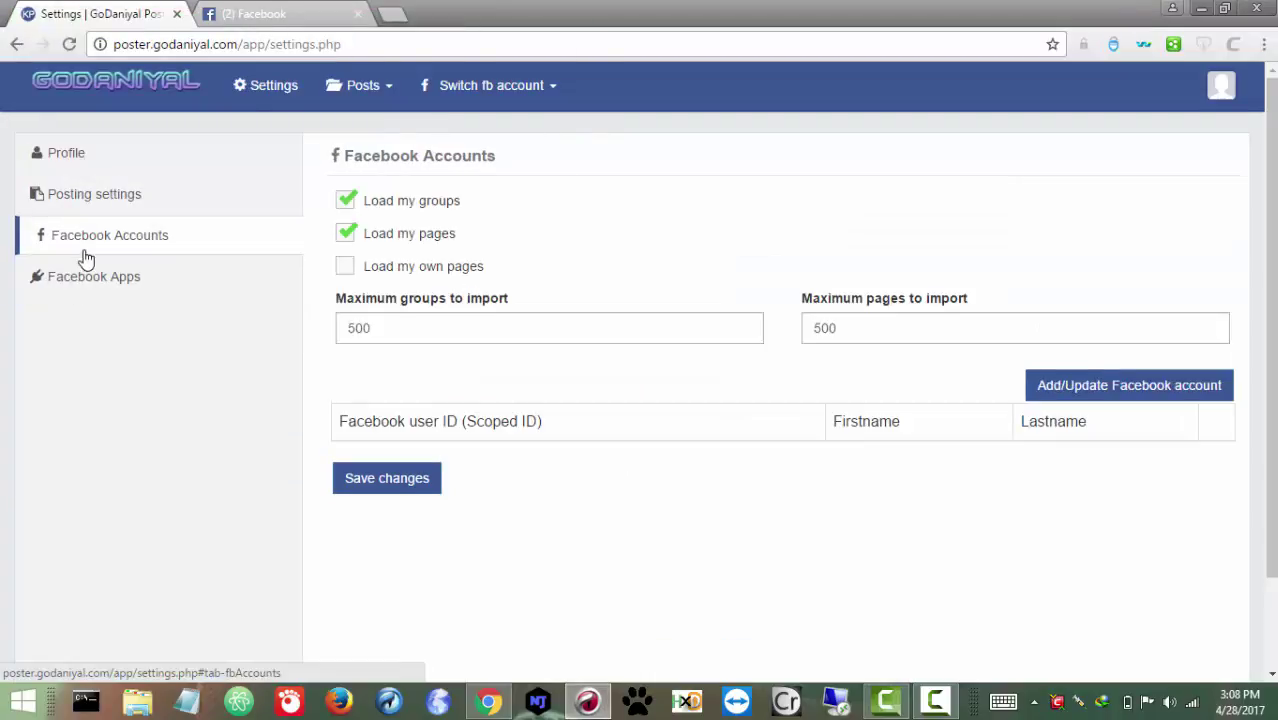
{"action": "left_click", "coordinate": [1047, 390]}
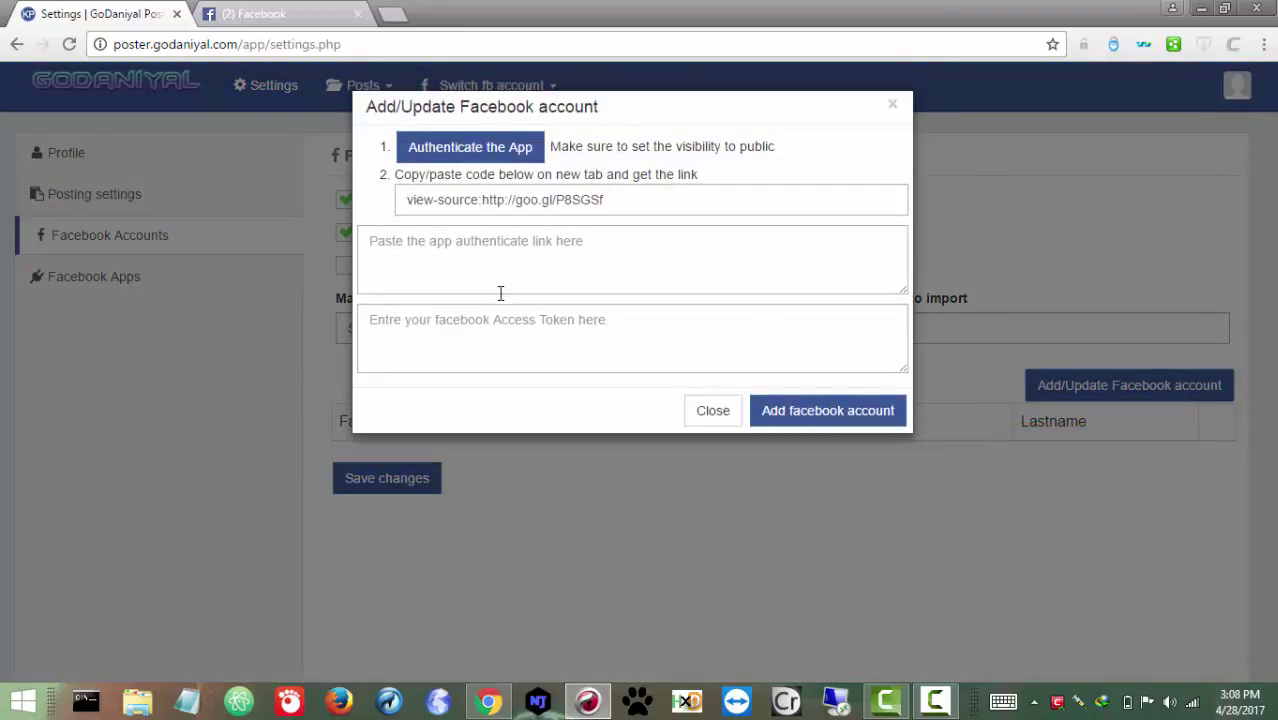
{"action": "left_click", "coordinate": [566, 346]}
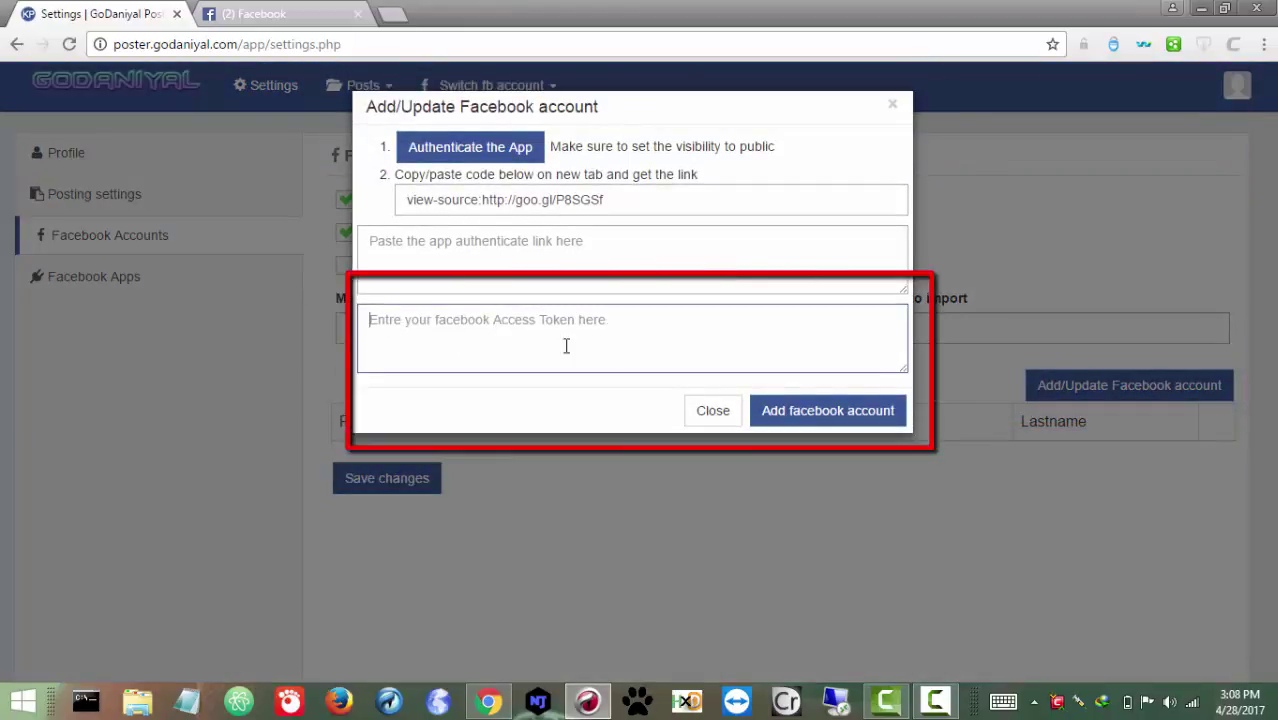
{"action": "key", "text": "ctrl+v"}
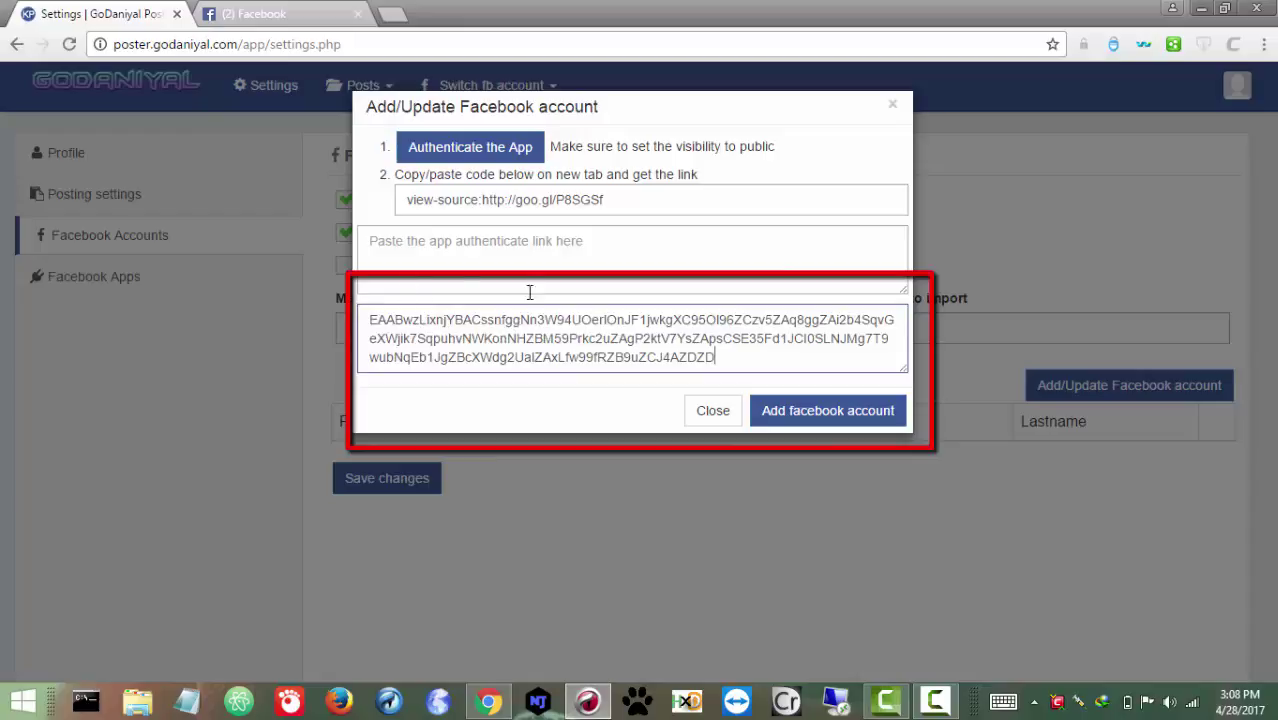
{"action": "left_click", "coordinate": [796, 416]}
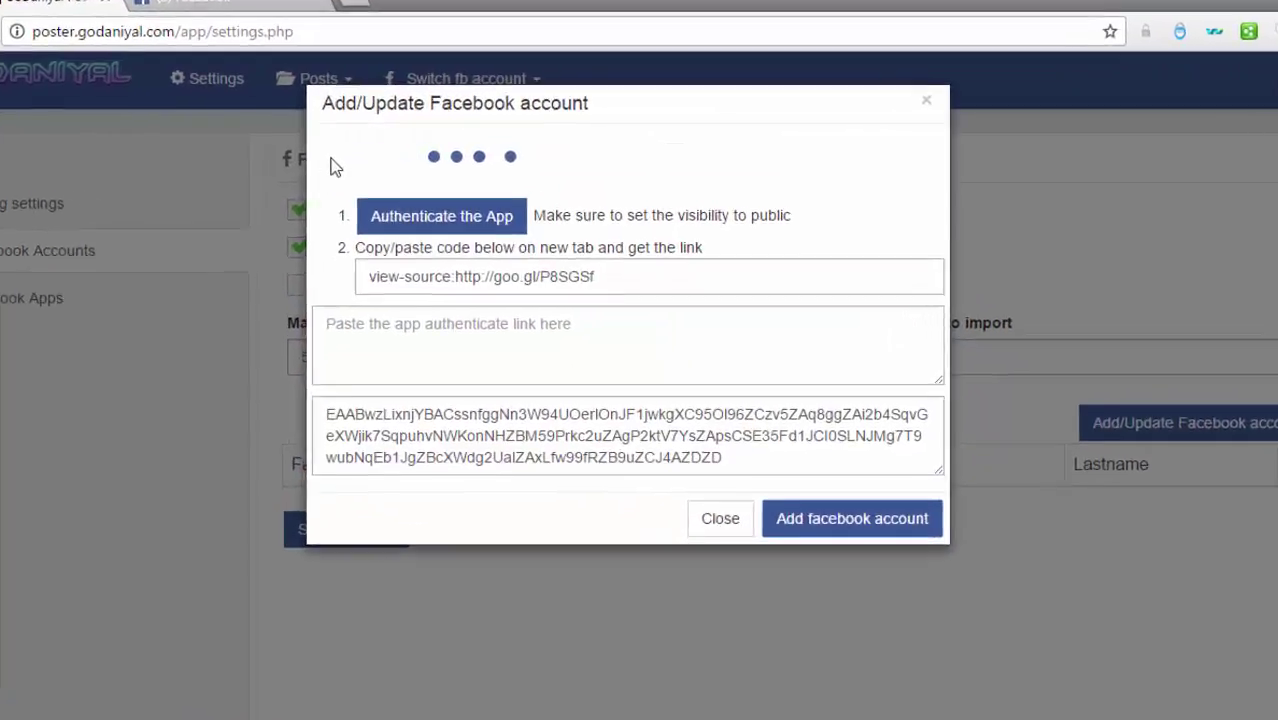
{"action": "left_click_drag", "start_coordinate": [332, 155], "coordinate": [489, 175]}
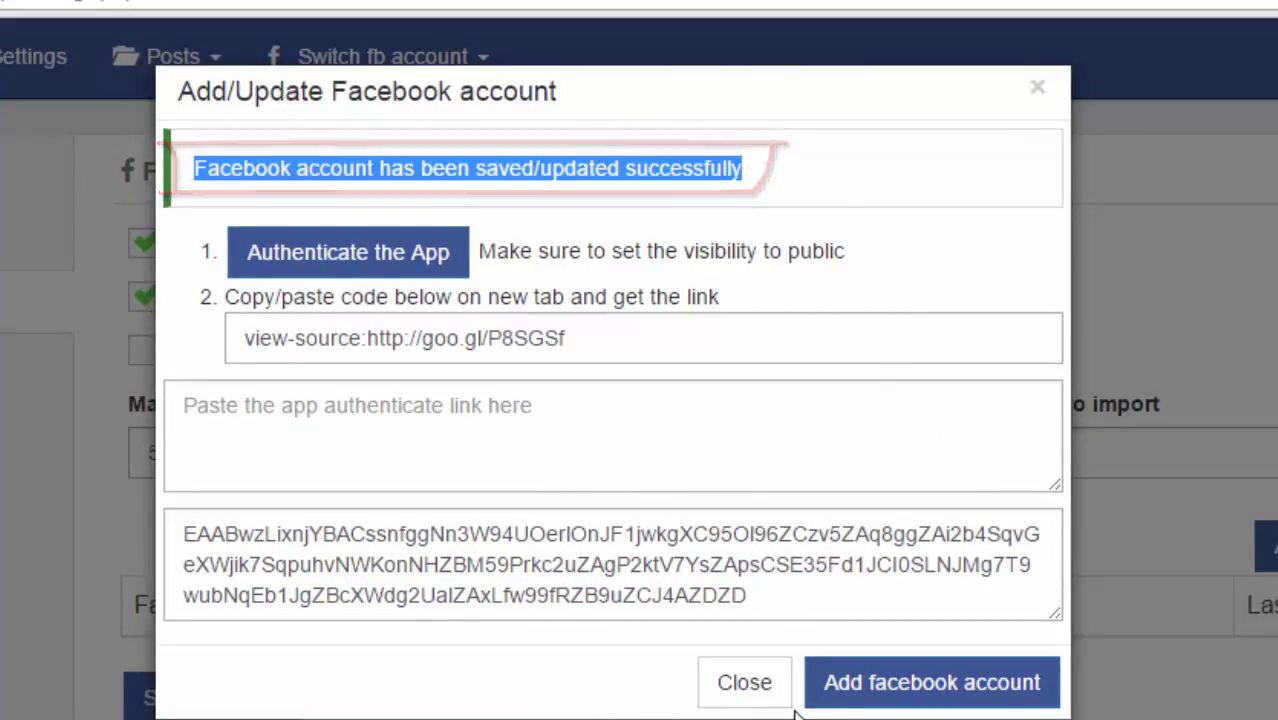
{"action": "left_click", "coordinate": [759, 698]}
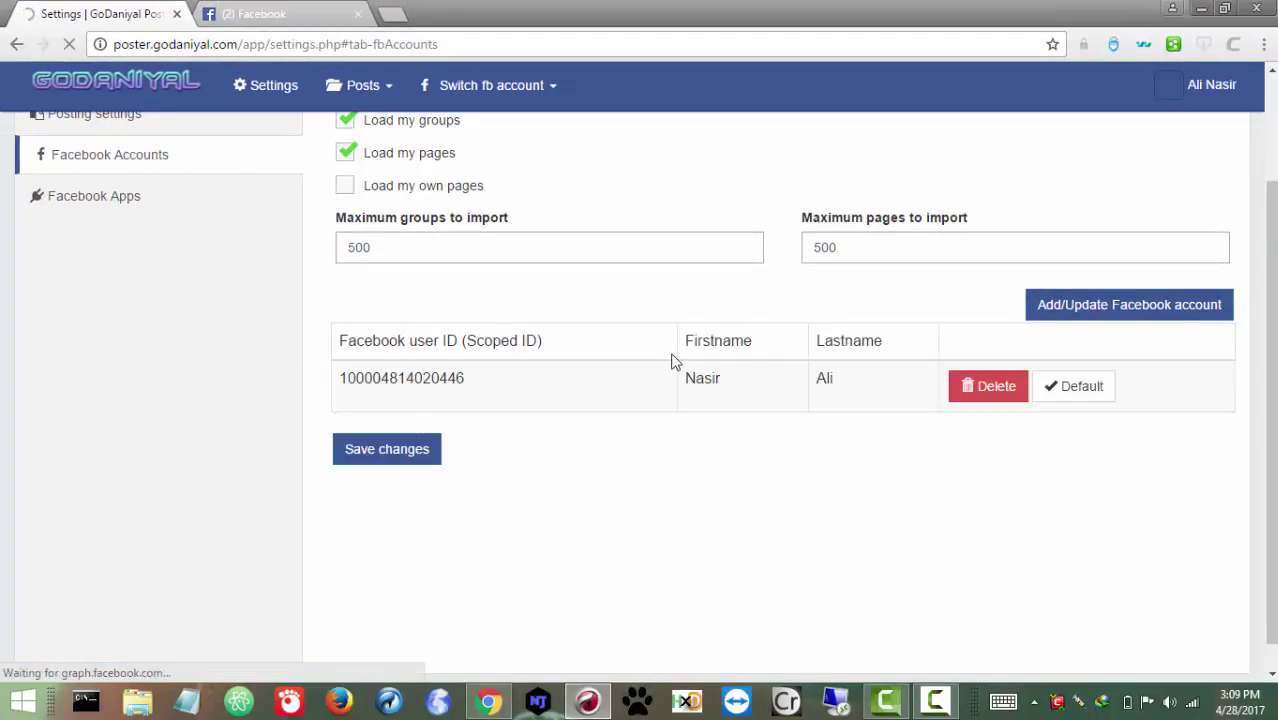
Highlight the newly added account's name in the Facebook Accounts table.
{"action": "double_click", "coordinate": [826, 379]}
{"action": "left_click", "coordinate": [668, 378], "text": "shift"}
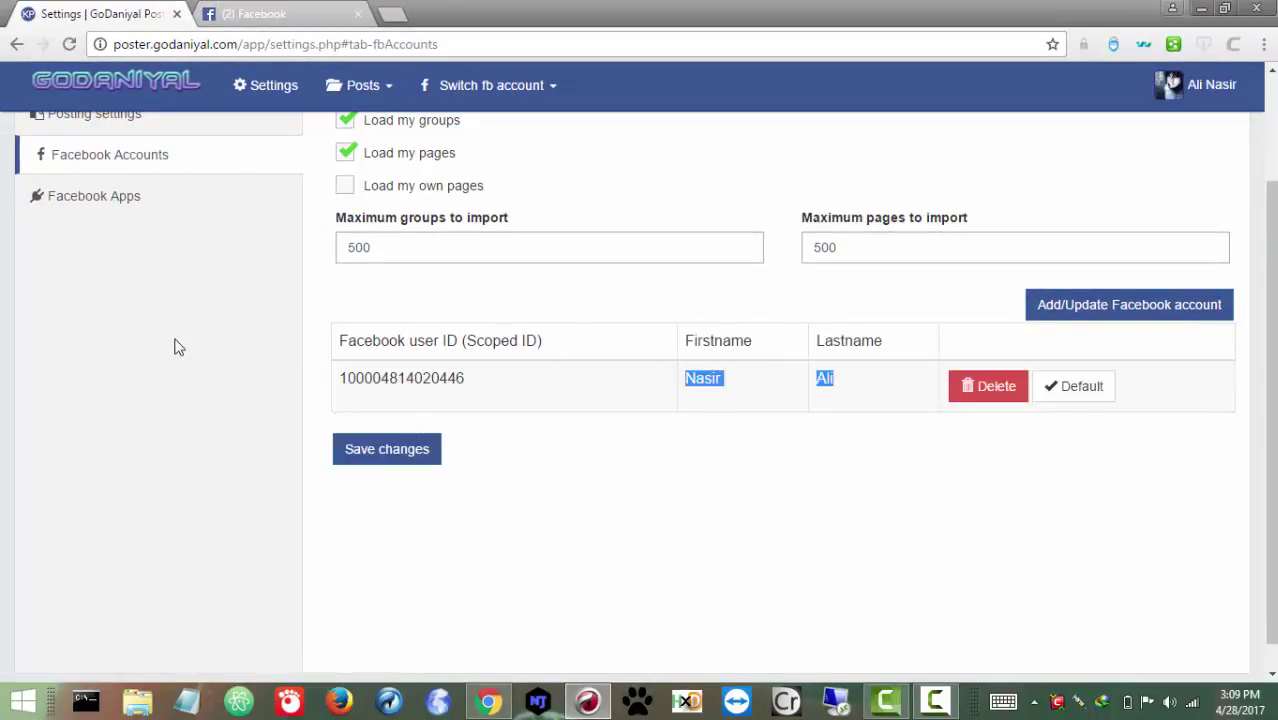
{"action": "scroll", "coordinate": [174, 347], "scroll_direction": "up", "scroll_amount": 3}
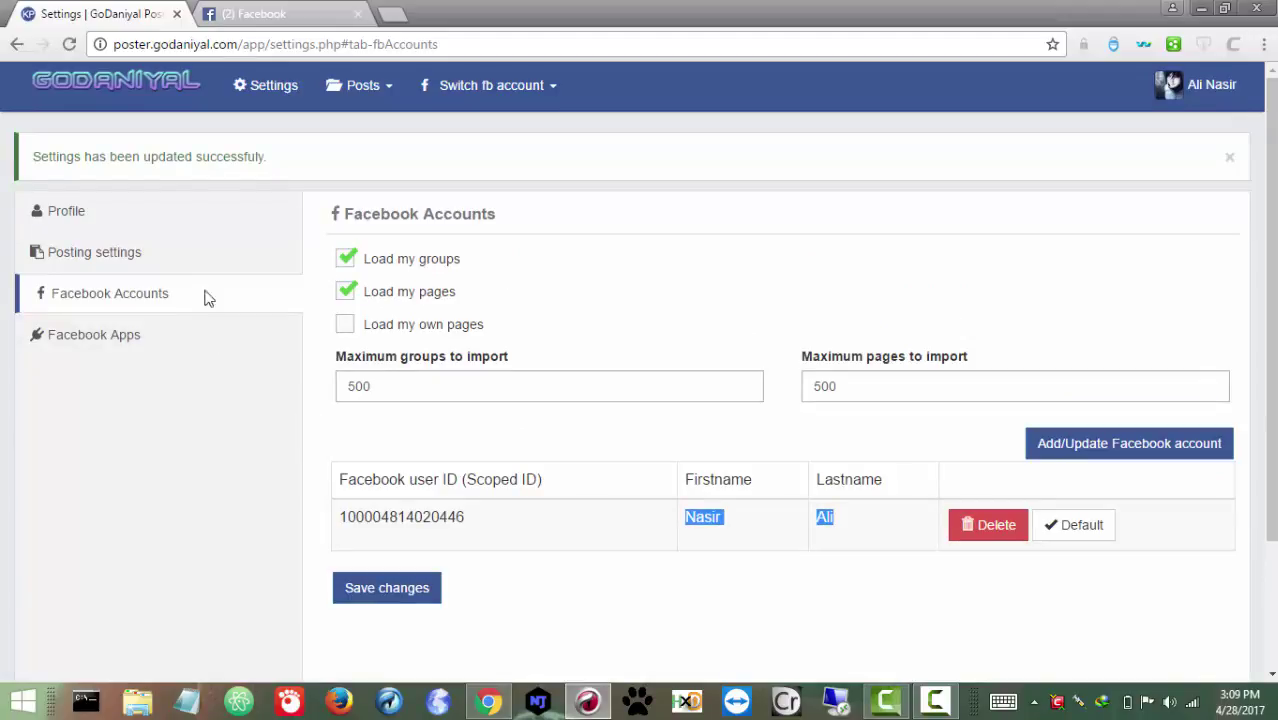
Choose Instagram as the Facebook app in Posting settings and save the changes.
{"action": "left_click", "coordinate": [80, 256]}
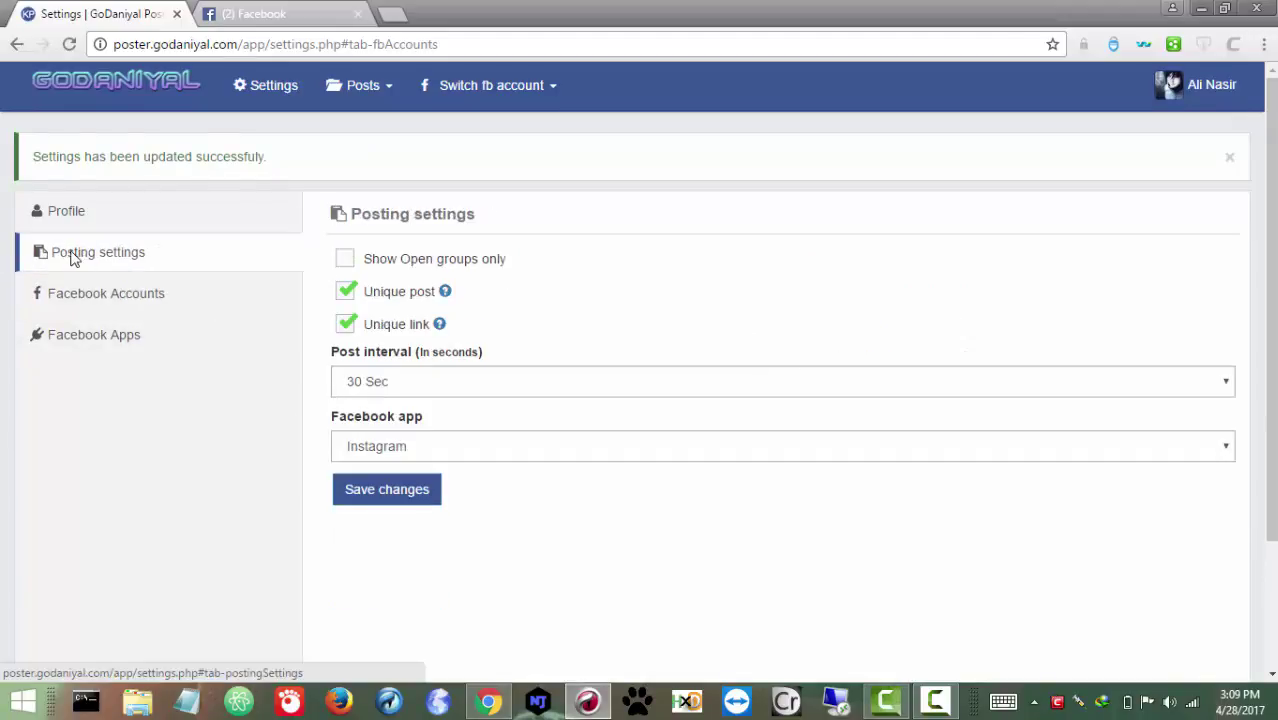
{"action": "left_click", "coordinate": [391, 447]}
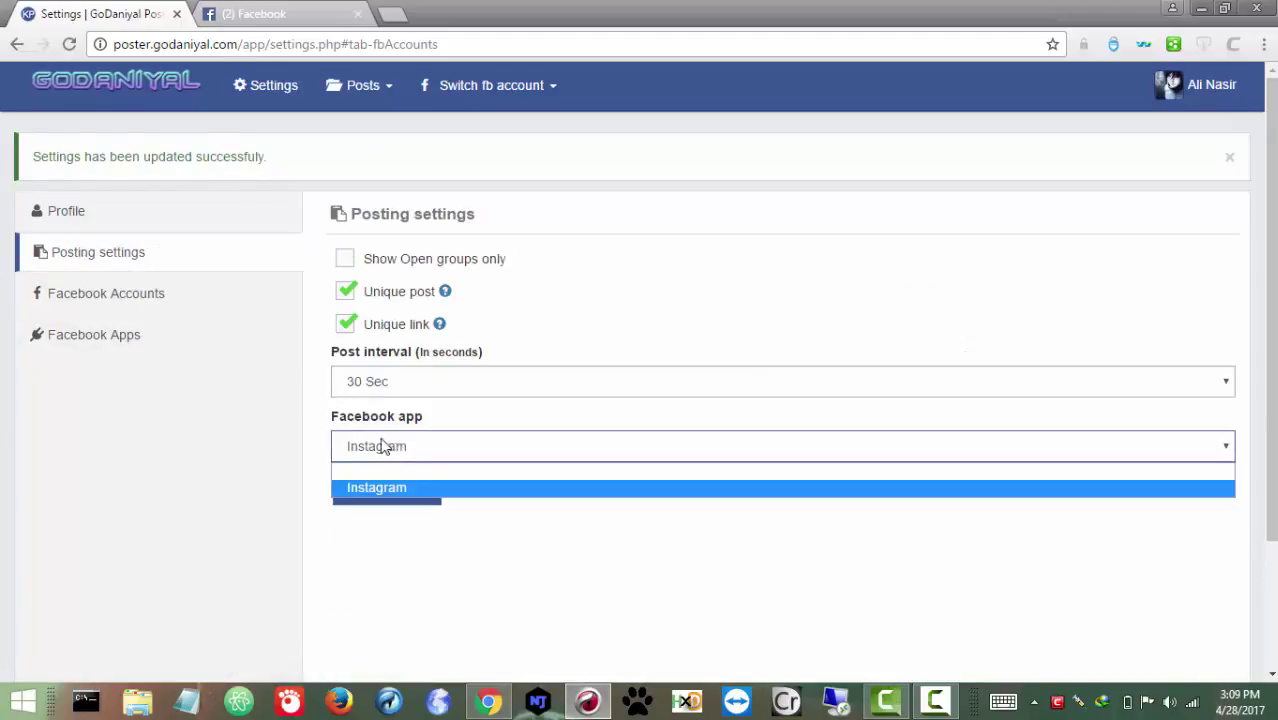
{"action": "left_click", "coordinate": [382, 446]}
{"action": "left_click", "coordinate": [392, 447]}
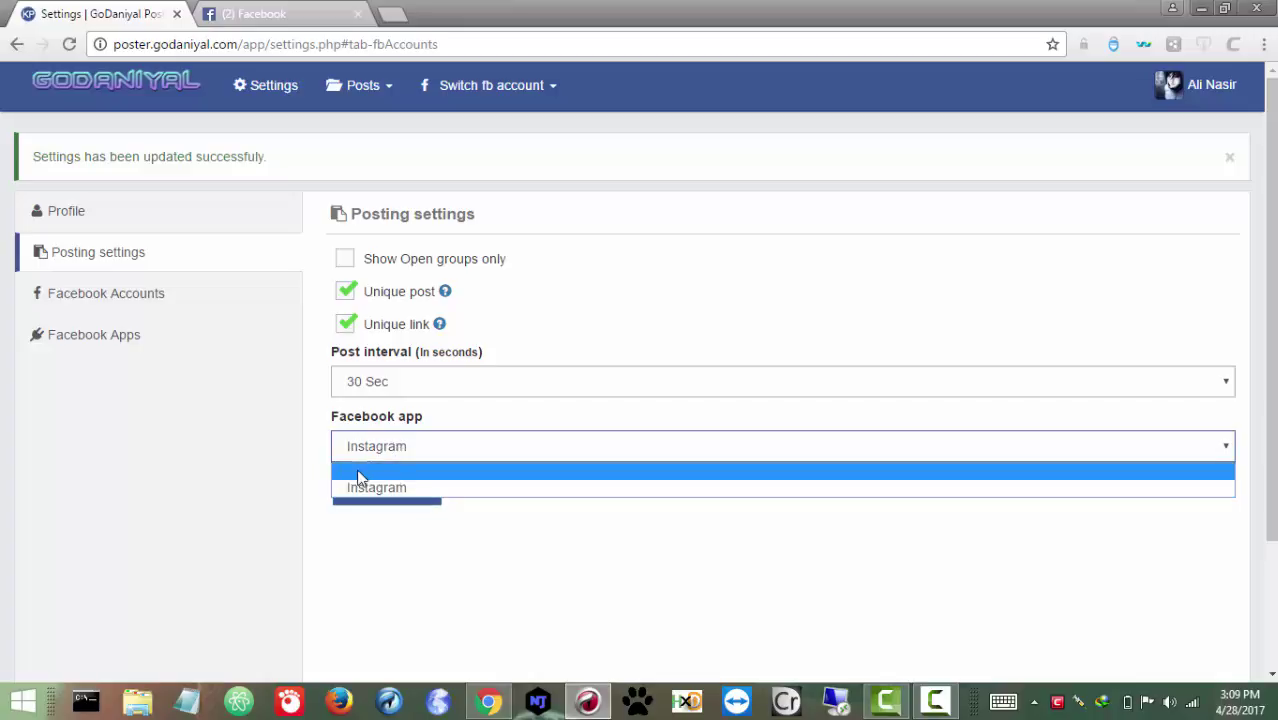
{"action": "left_click", "coordinate": [360, 474]}
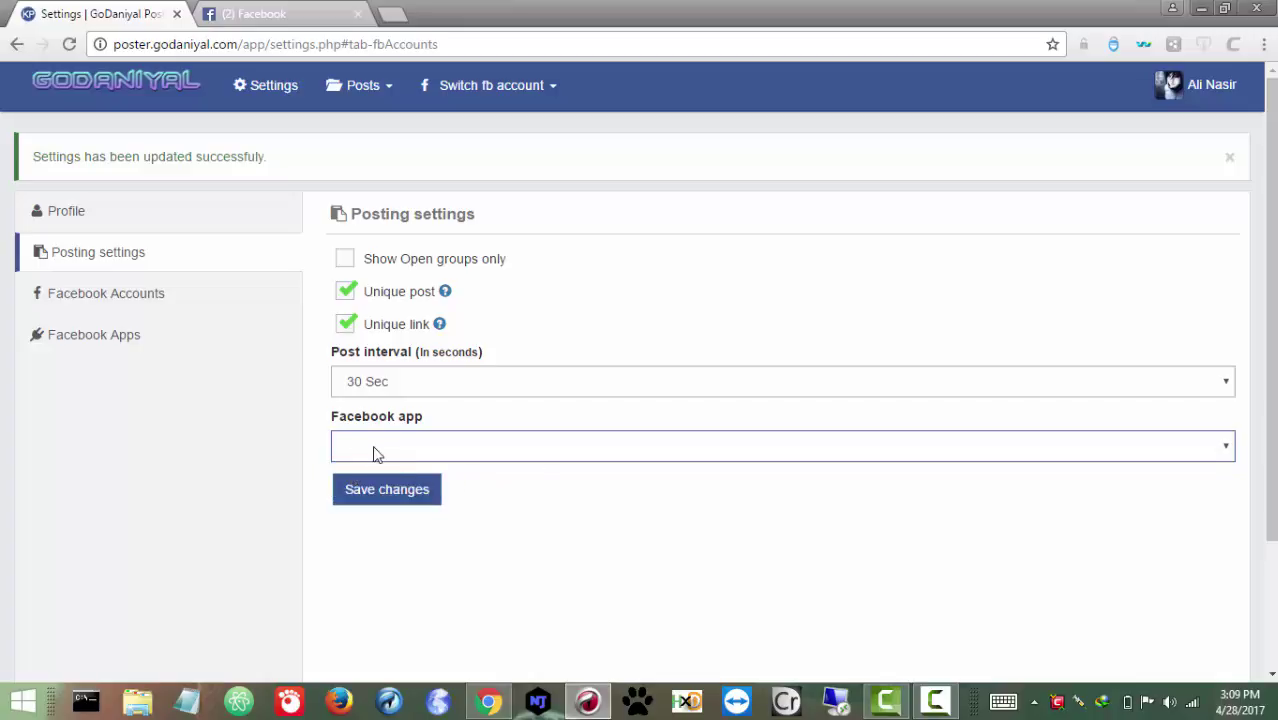
{"action": "left_click", "coordinate": [376, 453]}
{"action": "left_click", "coordinate": [366, 485]}
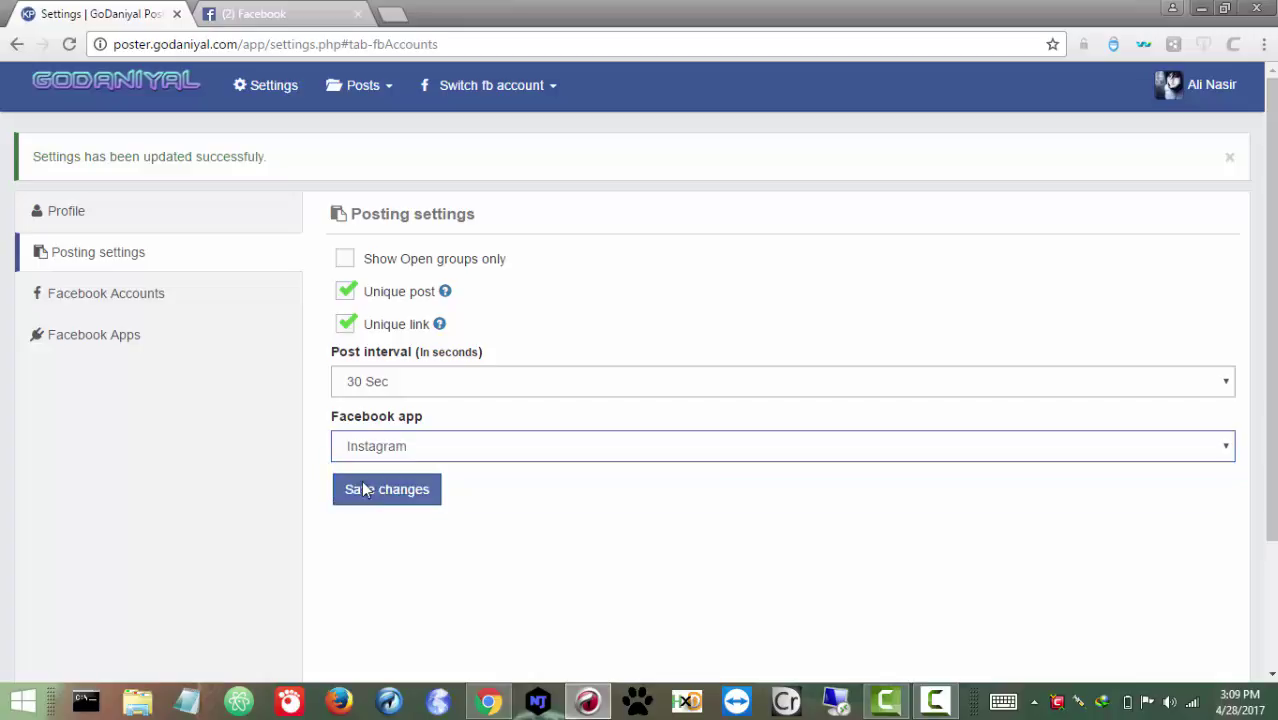
{"action": "left_click", "coordinate": [419, 492]}
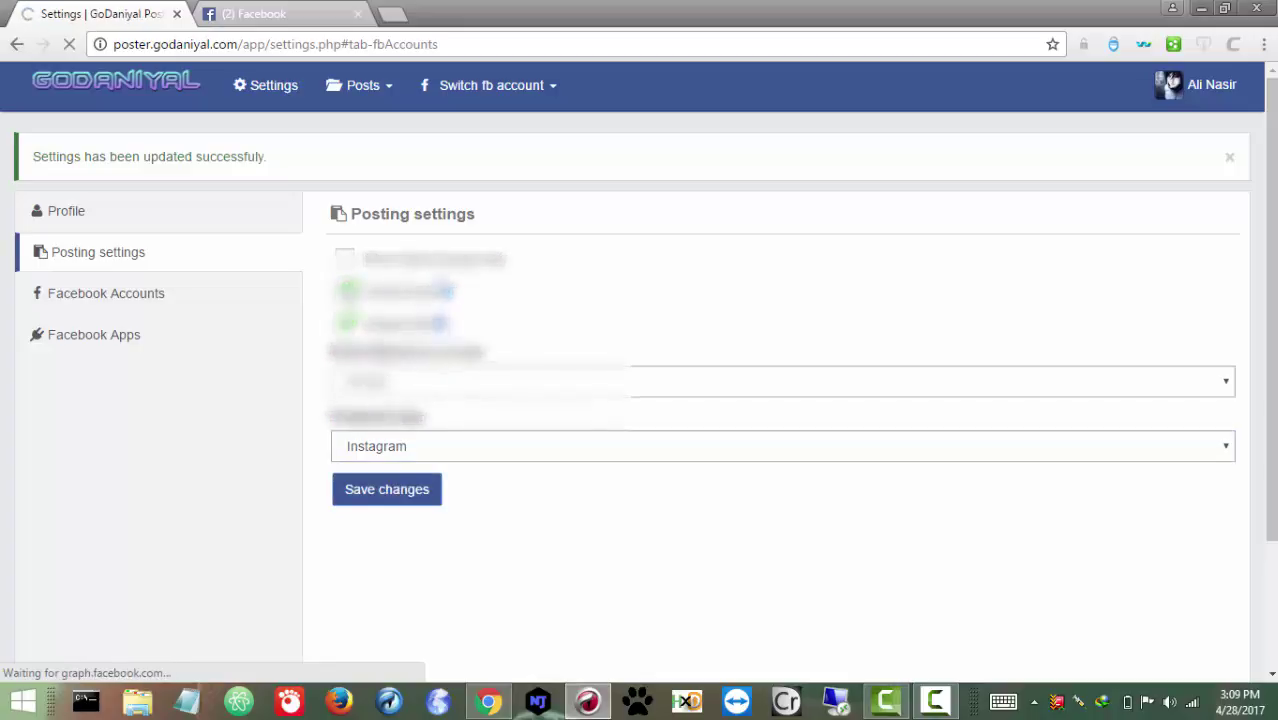
{"action": "left_click", "coordinate": [111, 256]}
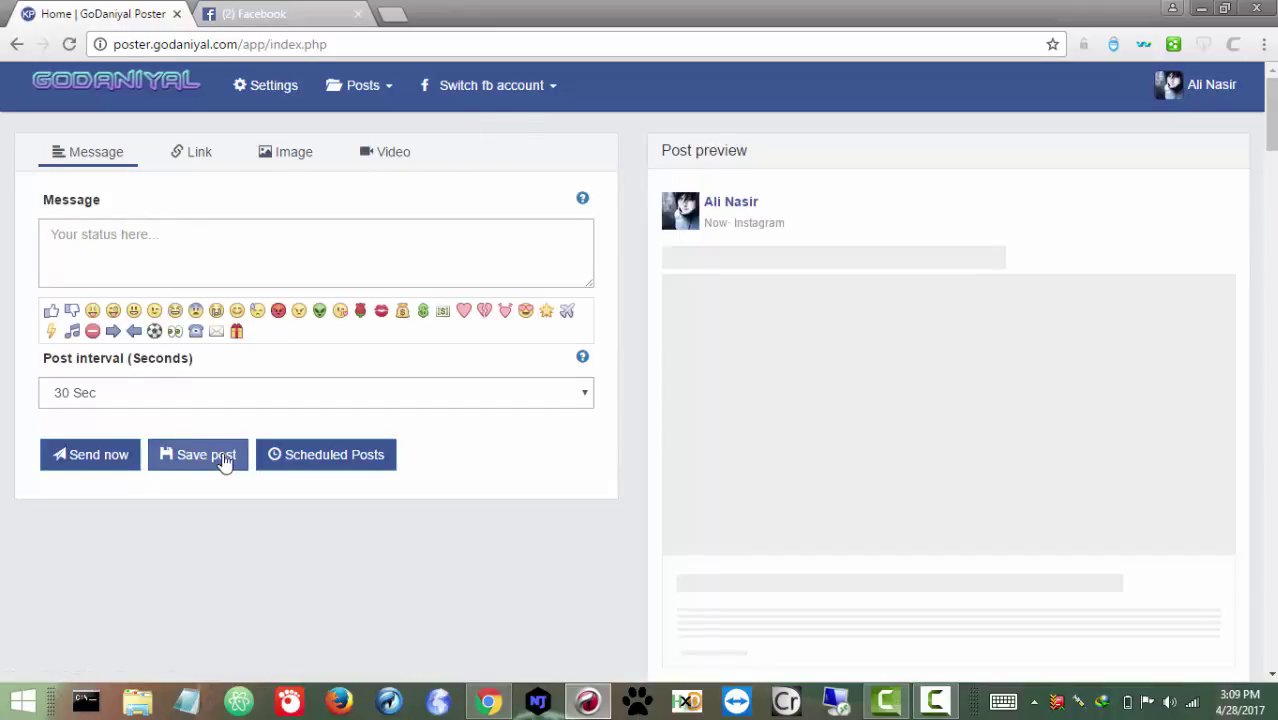
{"action": "scroll", "coordinate": [220, 456], "scroll_direction": "down", "scroll_amount": 3}
{"action": "scroll", "coordinate": [224, 461], "scroll_direction": "up", "scroll_amount": 3}
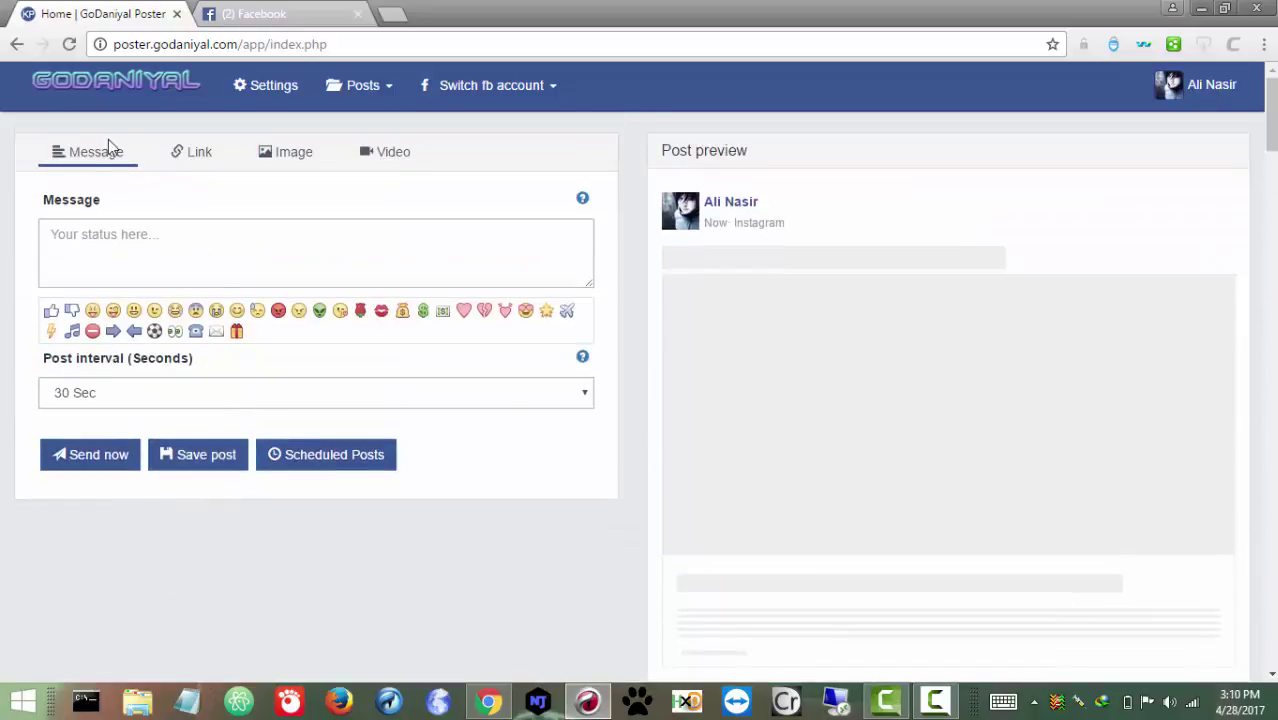
Make it a link post and copy the 'Facebook Auto Group Joiner Script 2017' video link from YouTube Studio.
{"action": "left_click", "coordinate": [190, 160]}
{"action": "left_click", "coordinate": [143, 400]}
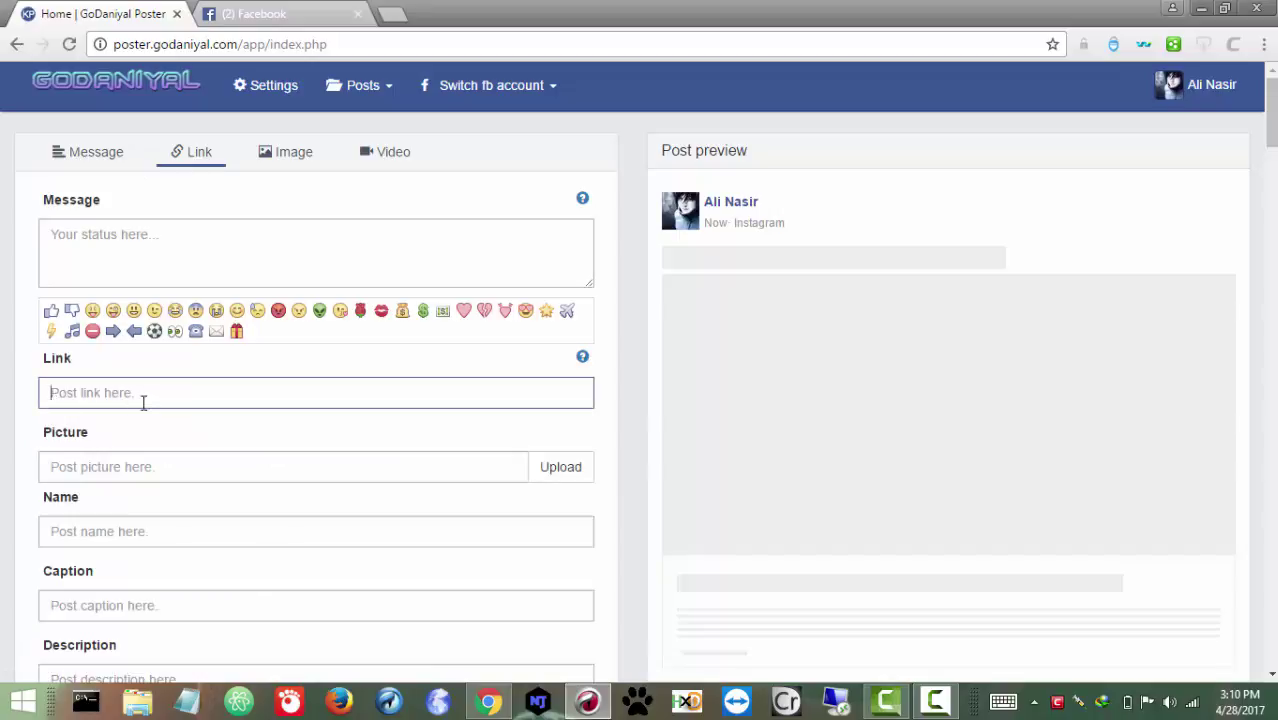
{"action": "left_click", "coordinate": [488, 700]}
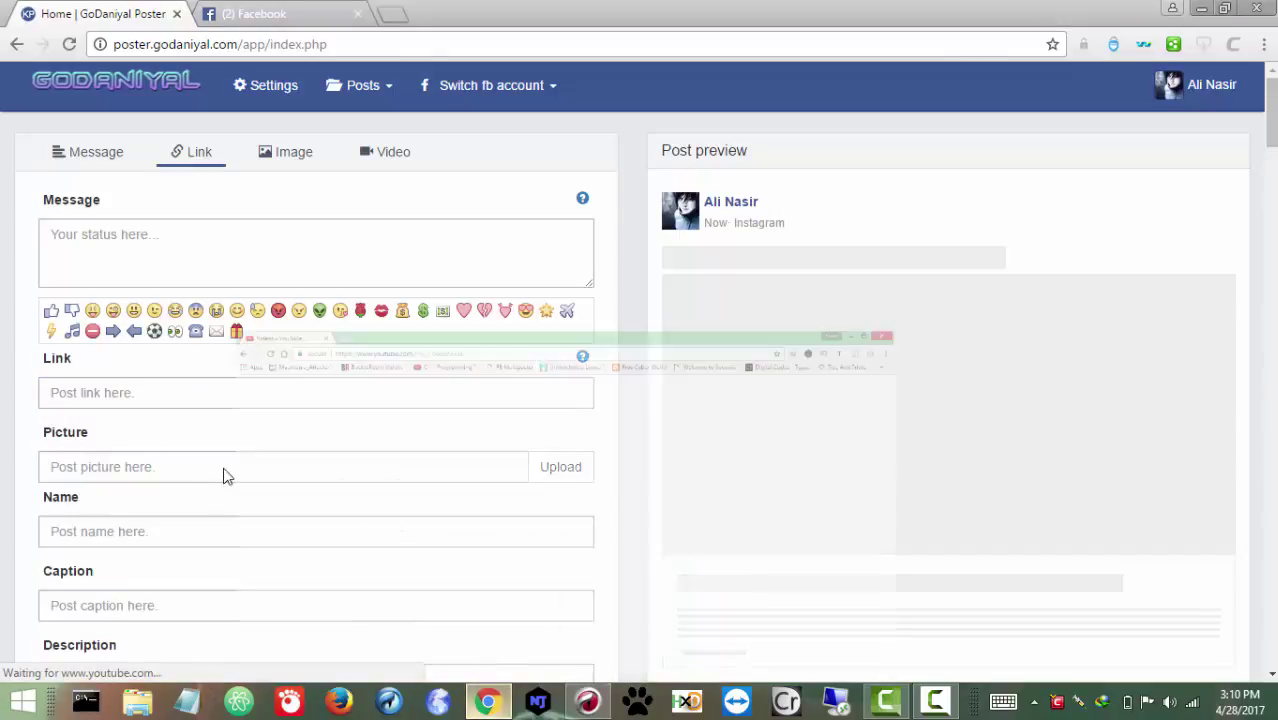
{"action": "scroll", "coordinate": [802, 394], "scroll_direction": "down", "scroll_amount": 8}
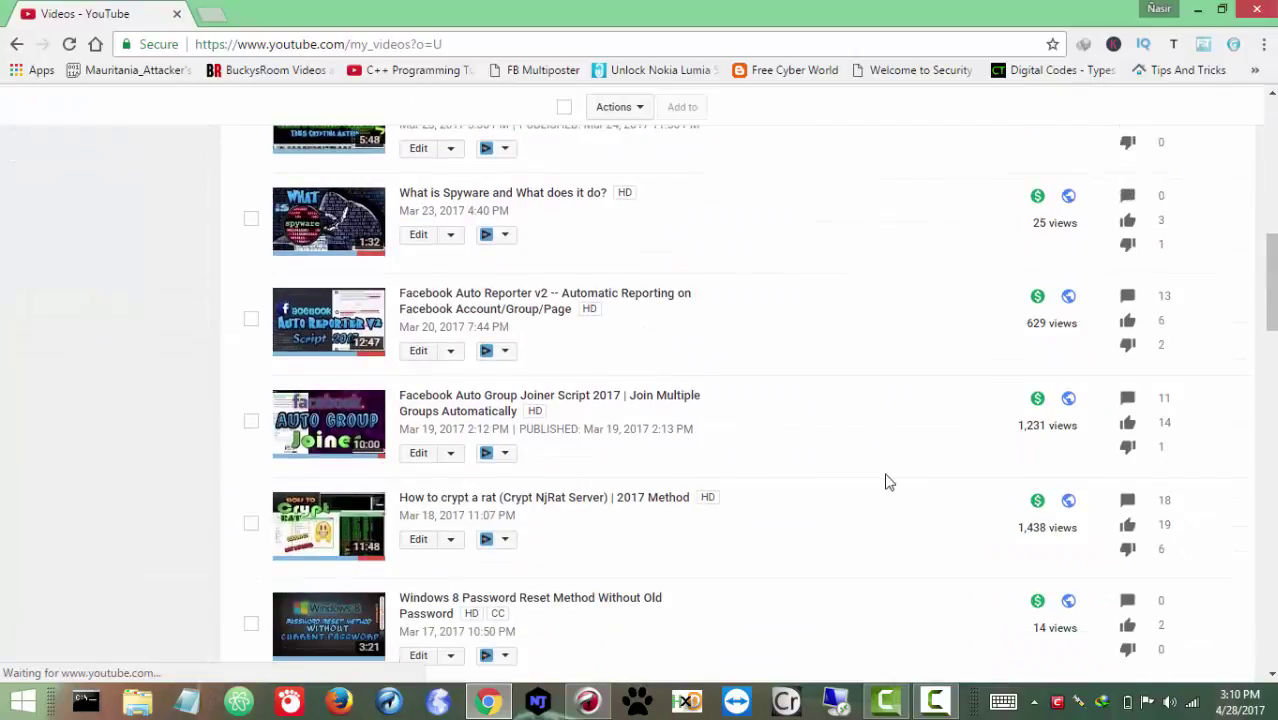
{"action": "scroll", "coordinate": [889, 482], "scroll_direction": "down", "scroll_amount": 1}
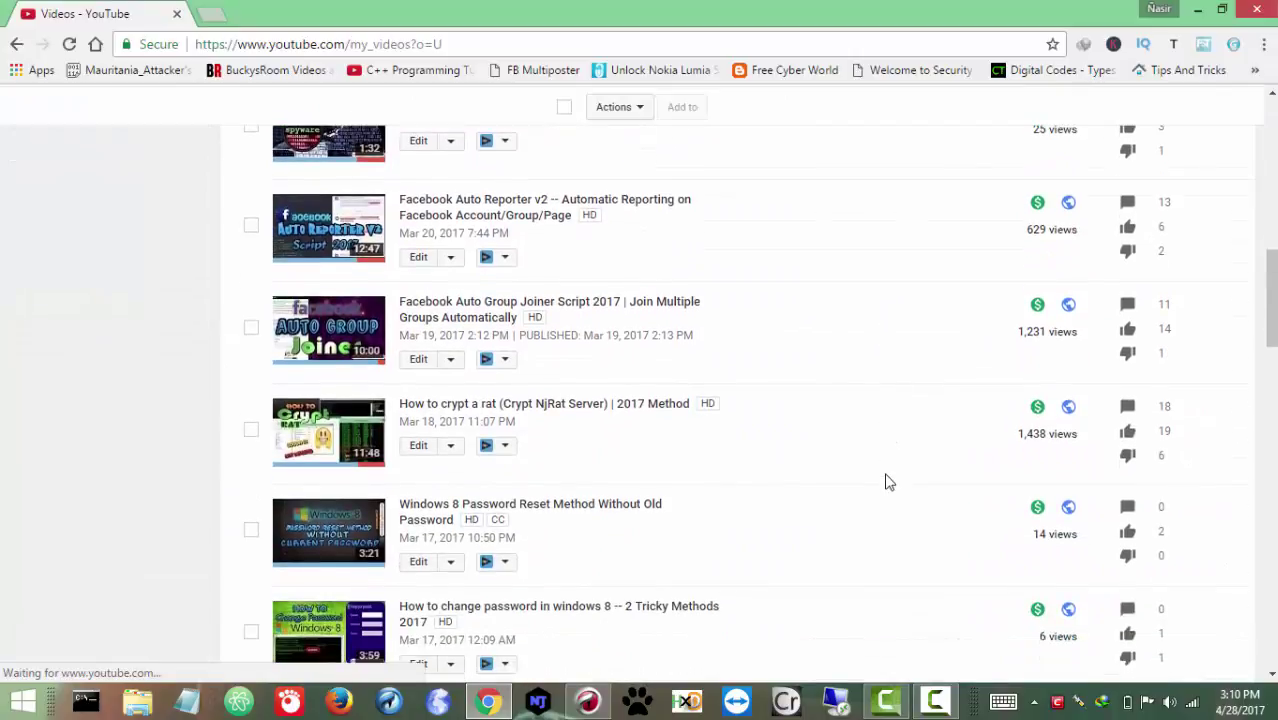
{"action": "left_click", "coordinate": [417, 366]}
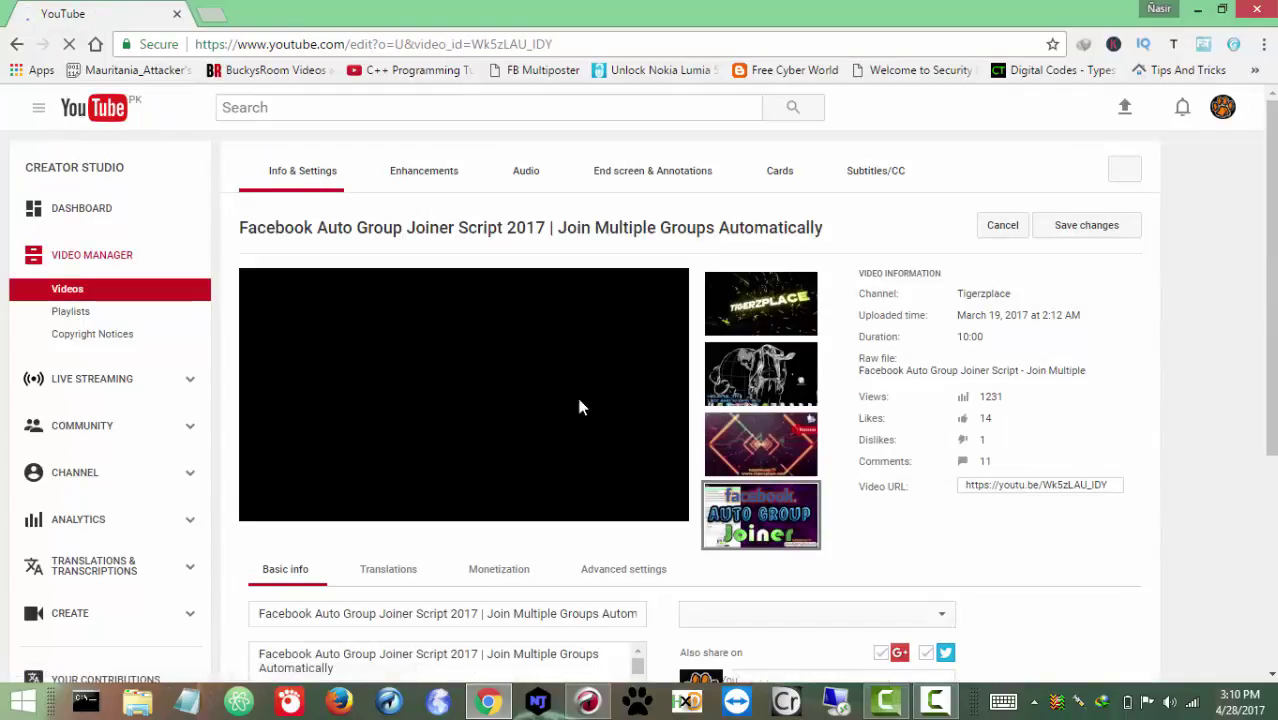
{"action": "right_click", "coordinate": [432, 231]}
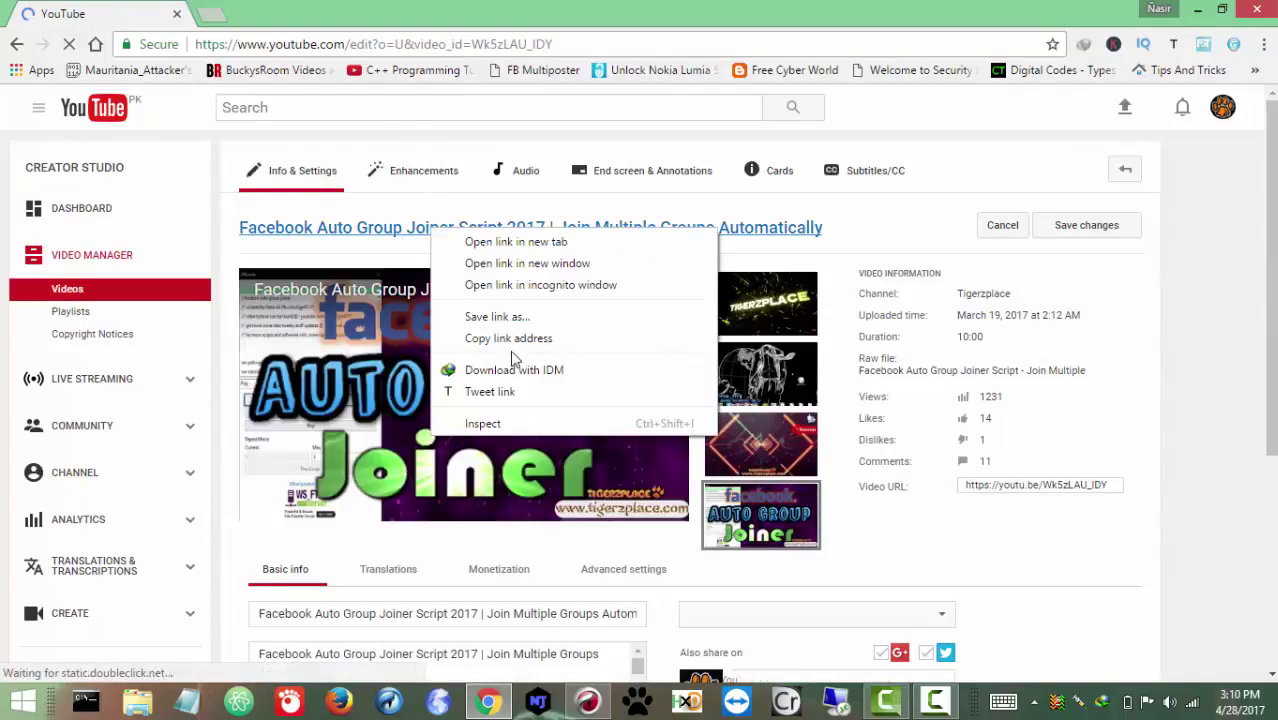
{"action": "left_click", "coordinate": [506, 342]}
{"action": "key", "text": "alt+Tab"}
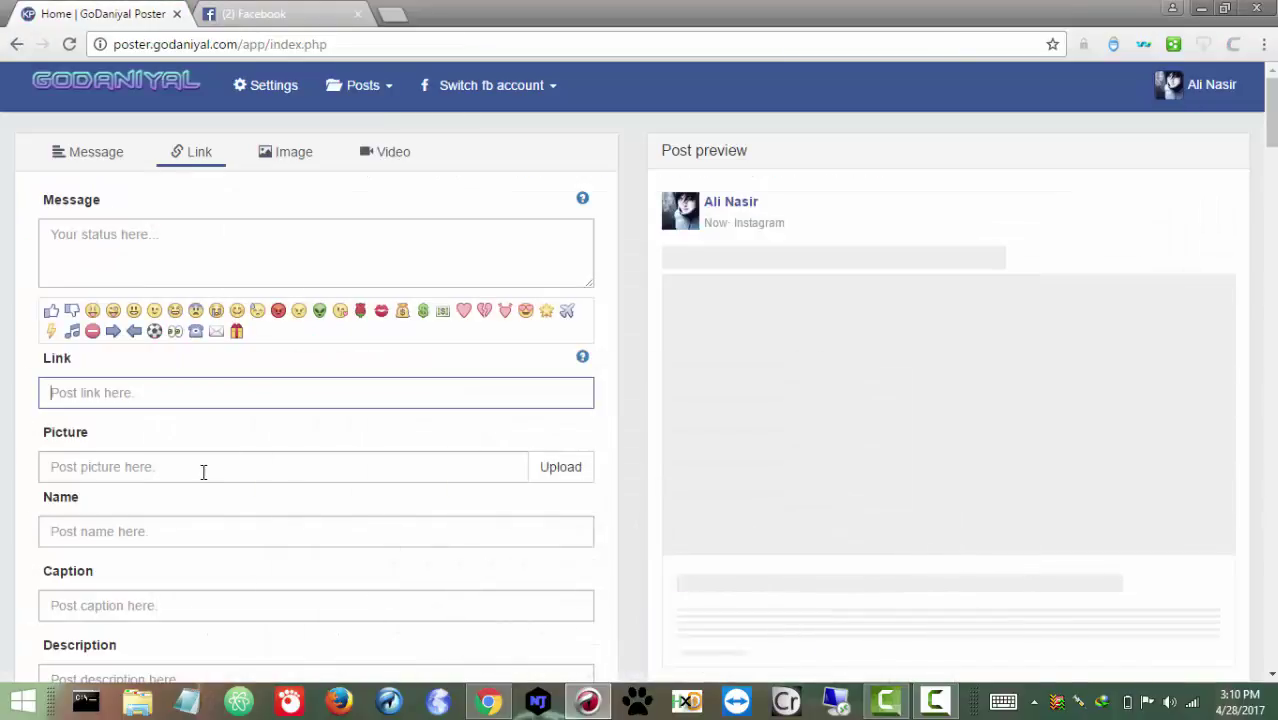
Paste the video URL as the link and write 'Facebook Auto Group Joiner Script' plus '#Tigerzplace'.
{"action": "key", "text": "ctrl+v"}
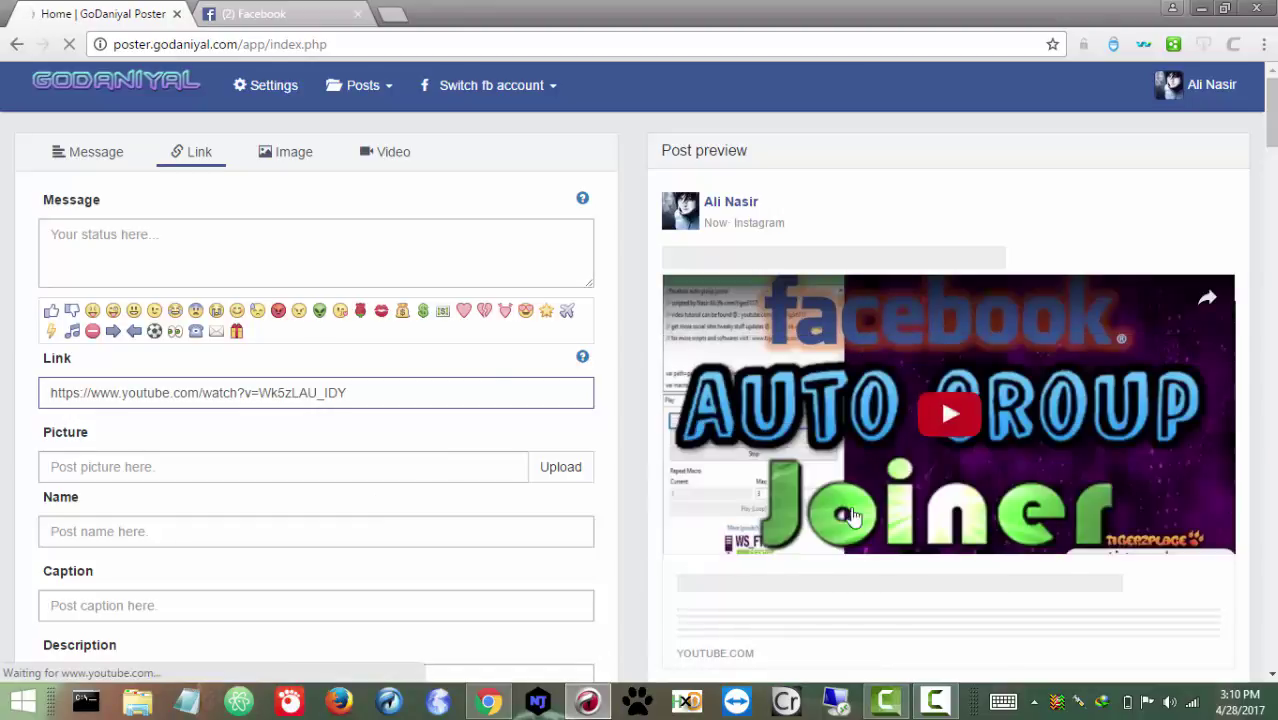
{"action": "left_click", "coordinate": [108, 248]}
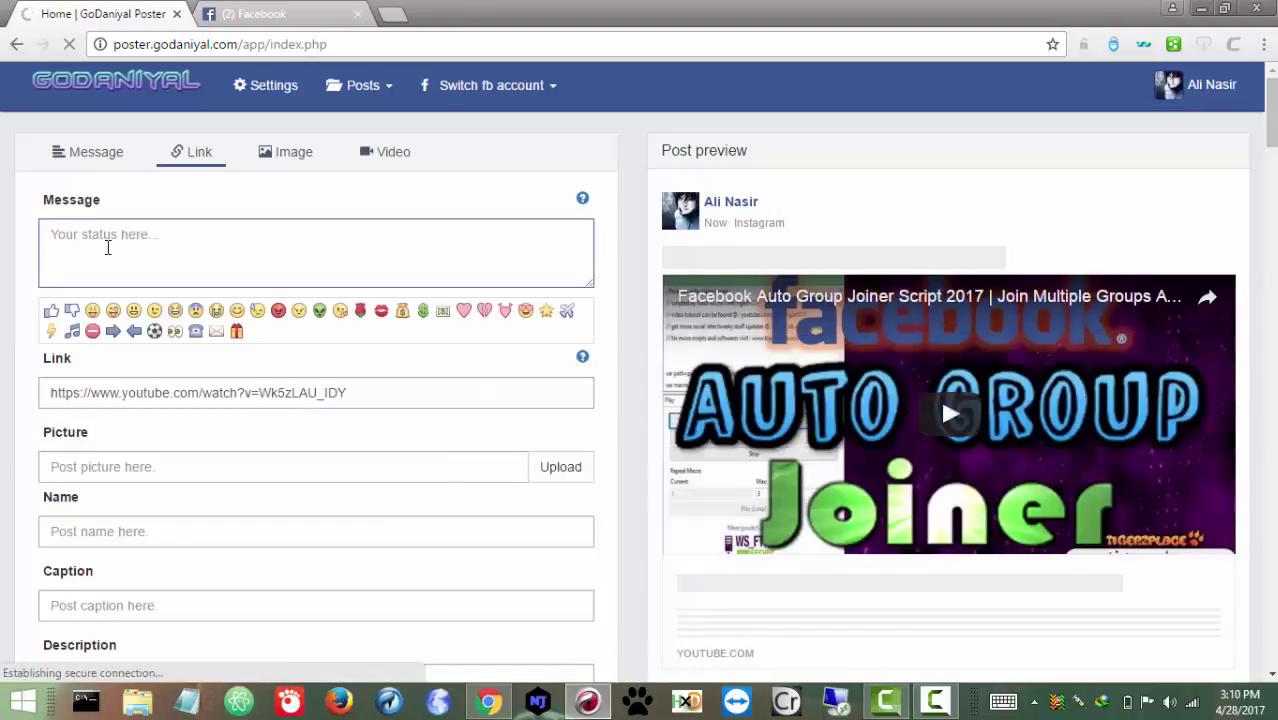
{"action": "type", "text": "Facebook "}
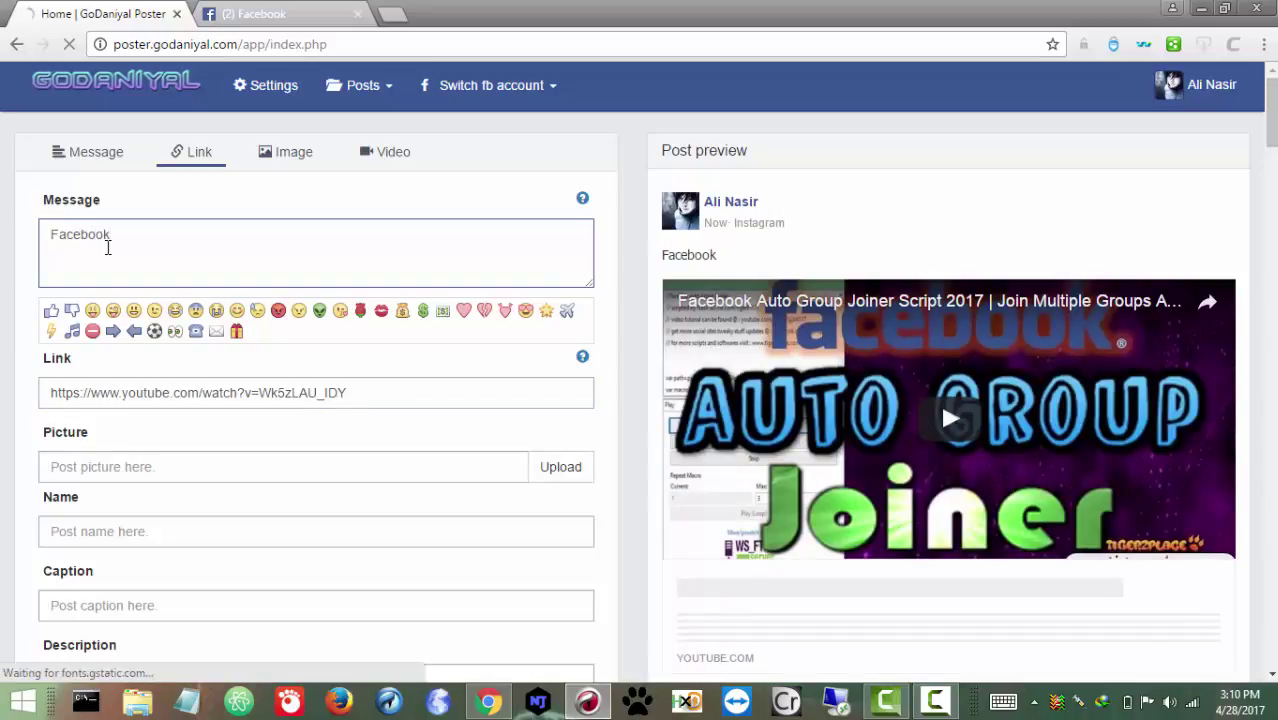
{"action": "type", "text": "Auto Gro"}
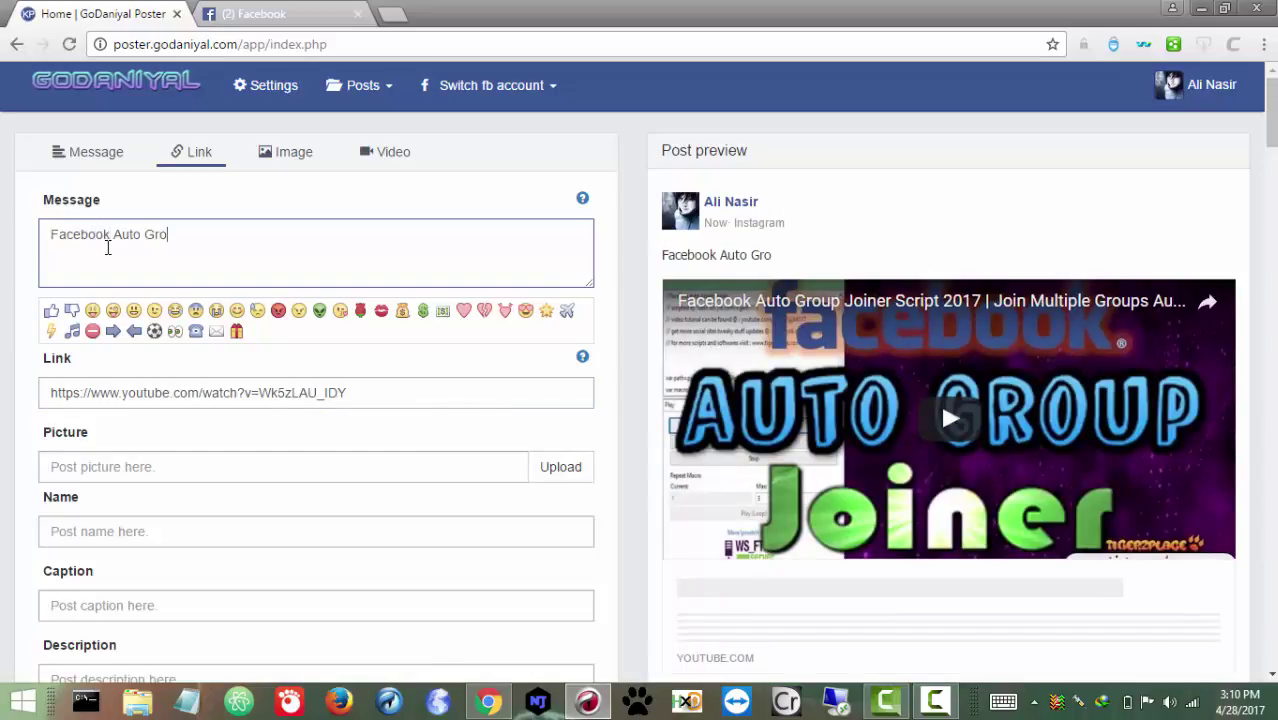
{"action": "type", "text": "up Joiner Script"}
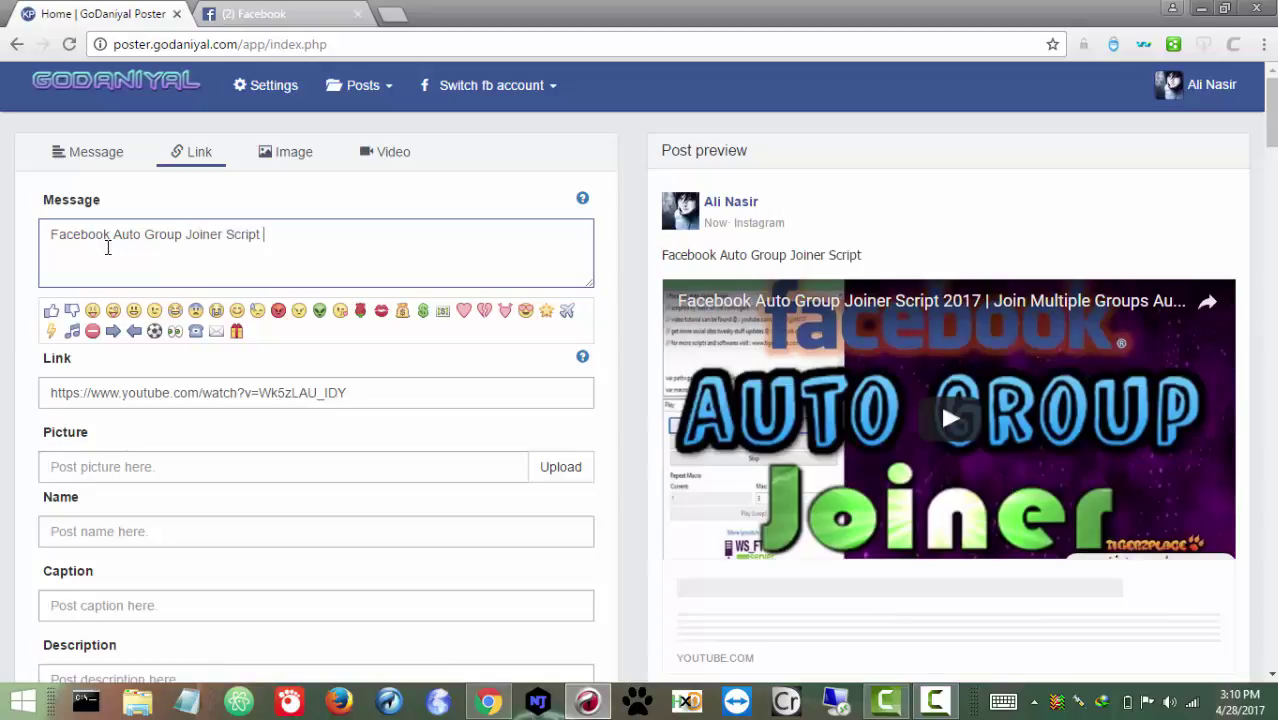
{"action": "key", "text": "Return"}
{"action": "key", "text": "Return"}
{"action": "type", "text": "#Tige"}
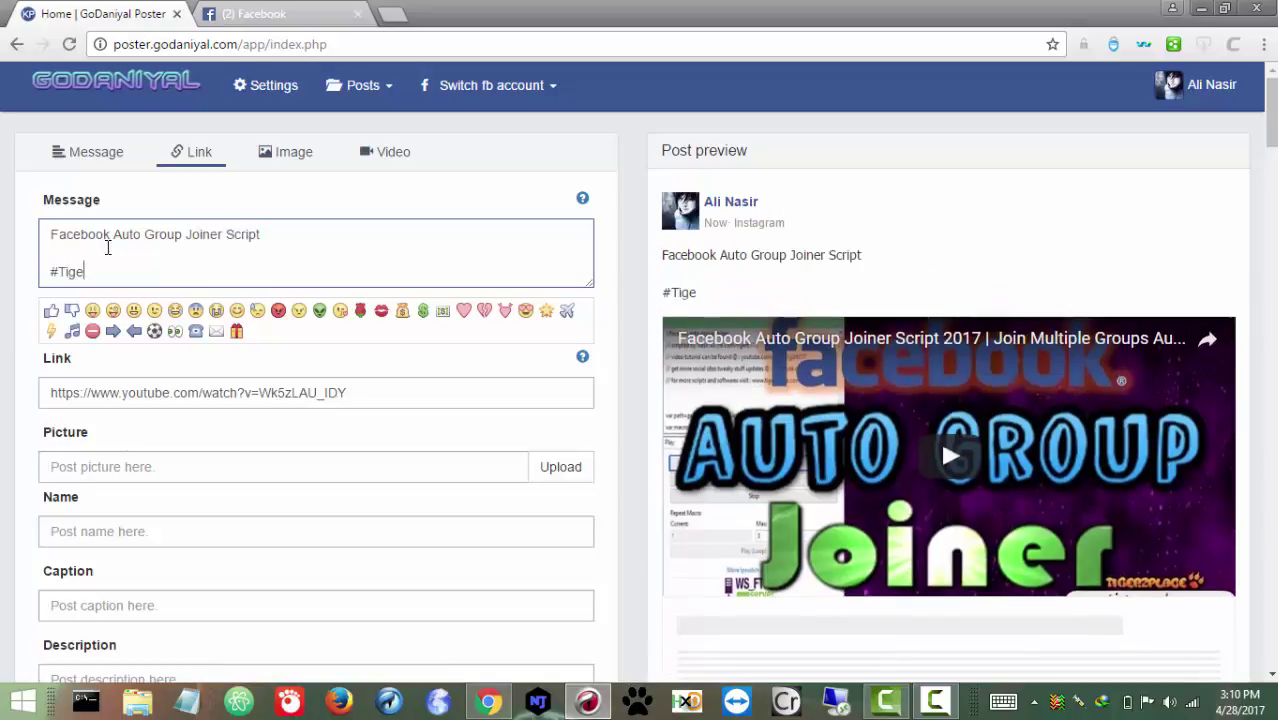
{"action": "type", "text": "rzplace"}
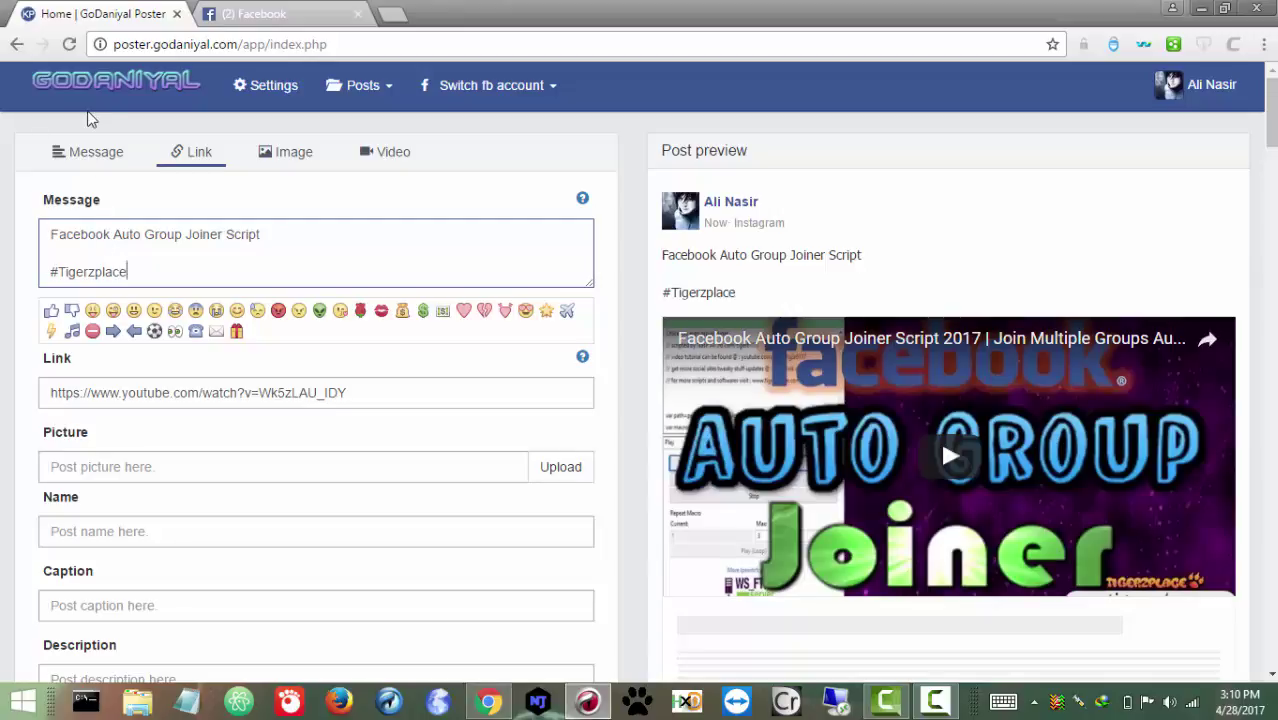
{"action": "scroll", "coordinate": [230, 380], "scroll_direction": "down", "scroll_amount": 8}
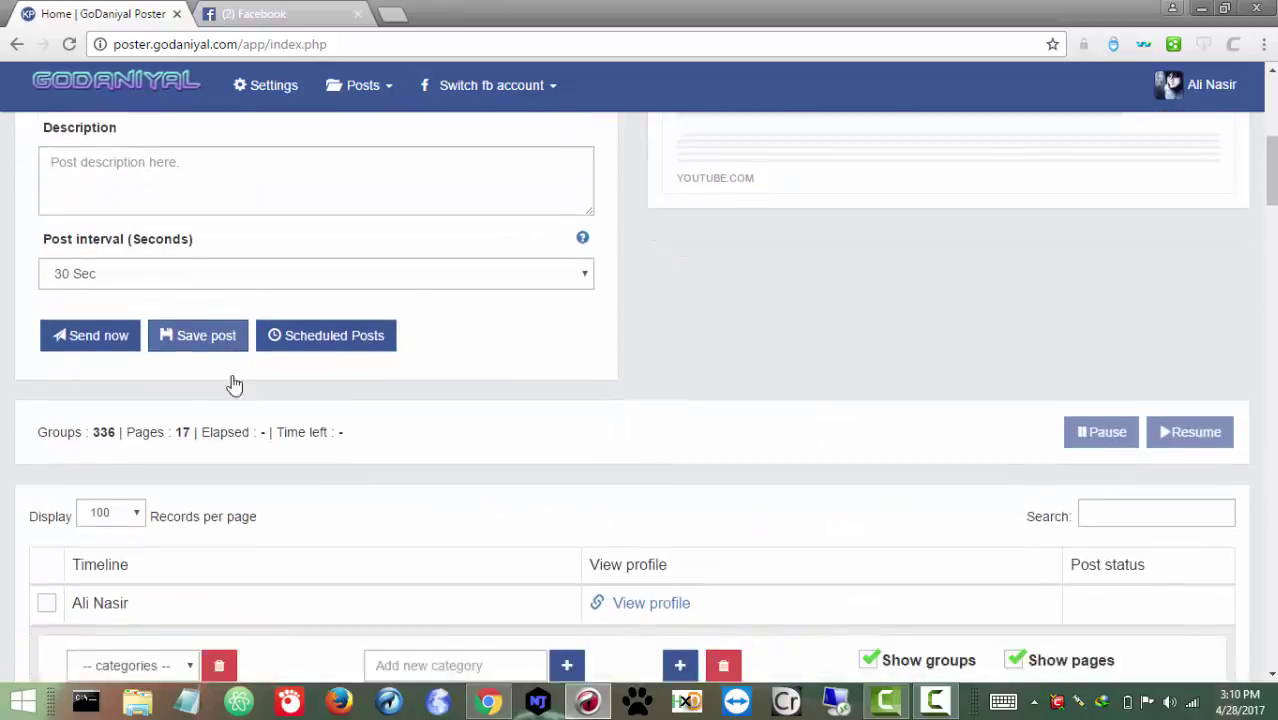
Keep the post interval at 30 Sec and review the group table.
{"action": "scroll", "coordinate": [236, 384], "scroll_direction": "up", "scroll_amount": 4}
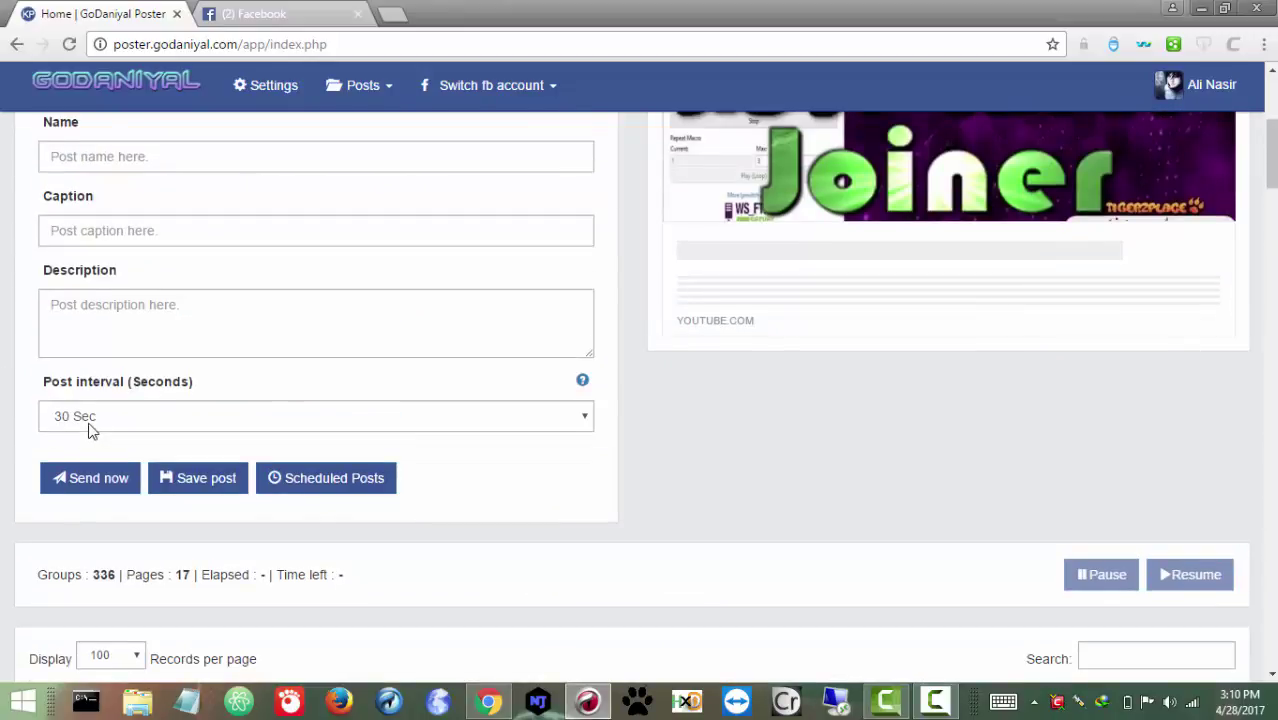
{"action": "left_click", "coordinate": [90, 420]}
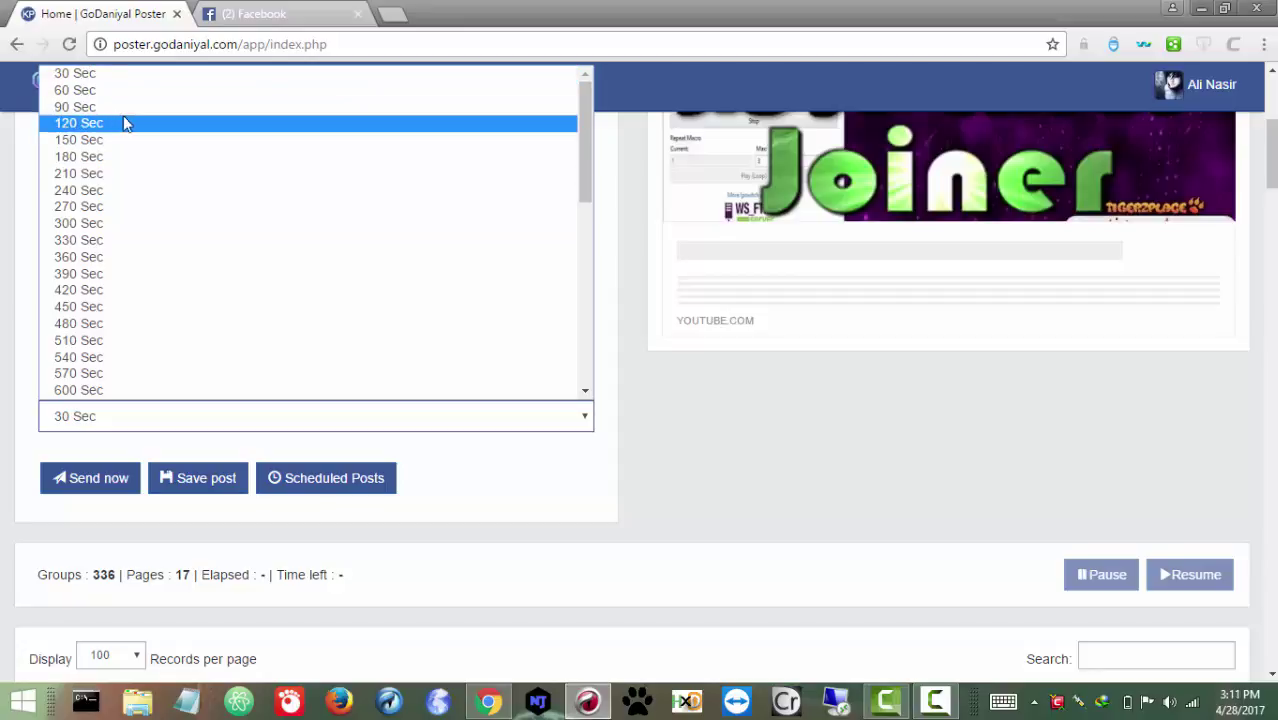
{"action": "left_click", "coordinate": [58, 76]}
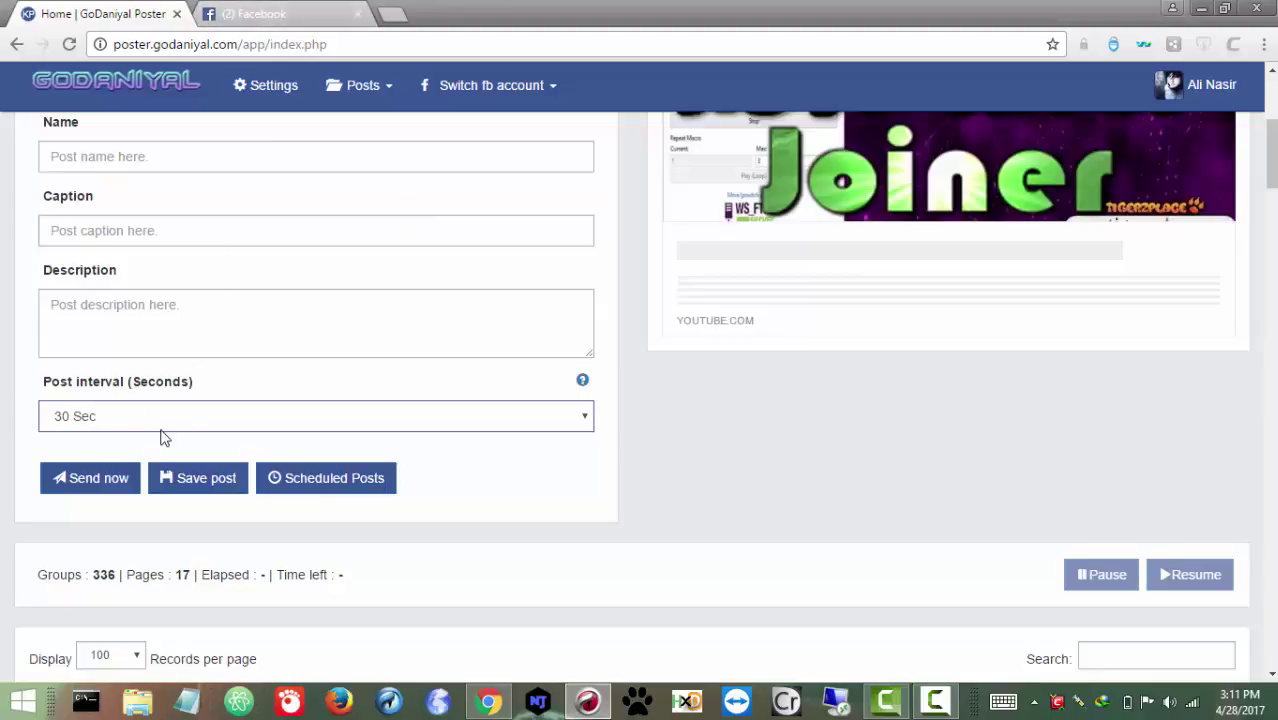
{"action": "scroll", "coordinate": [165, 437], "scroll_direction": "down", "scroll_amount": 10}
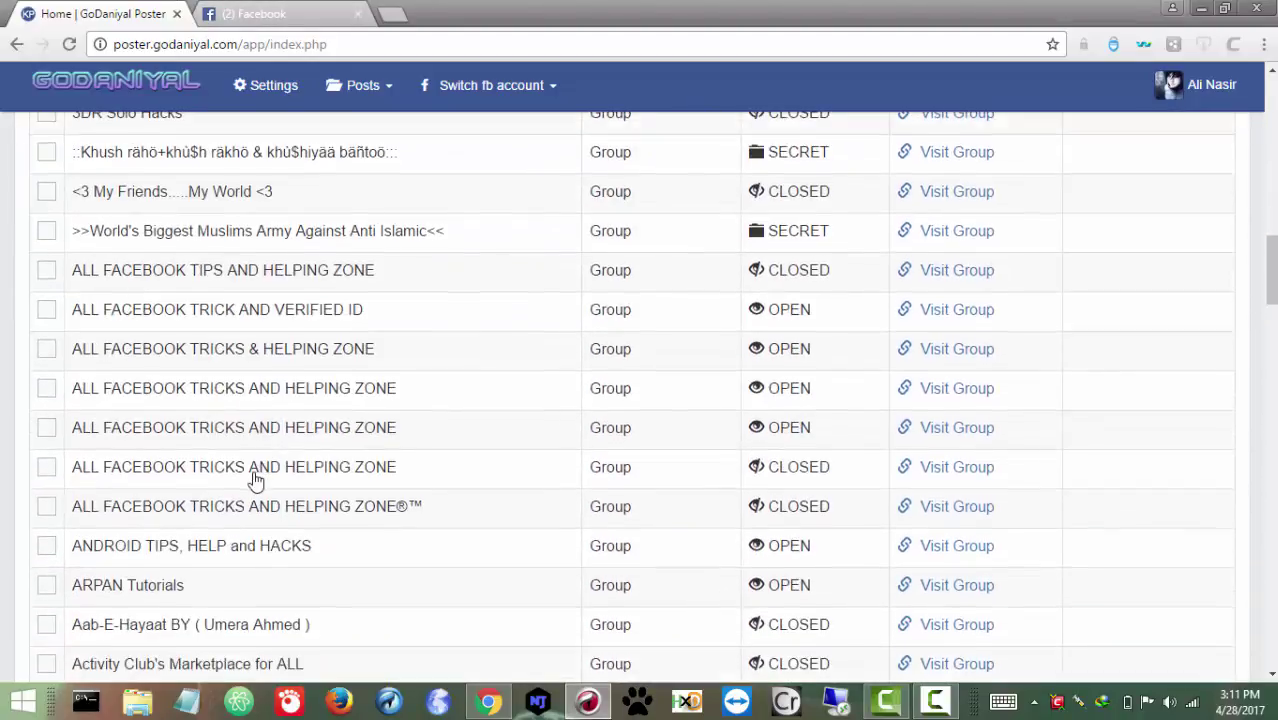
{"action": "scroll", "coordinate": [260, 485], "scroll_direction": "down", "scroll_amount": 20}
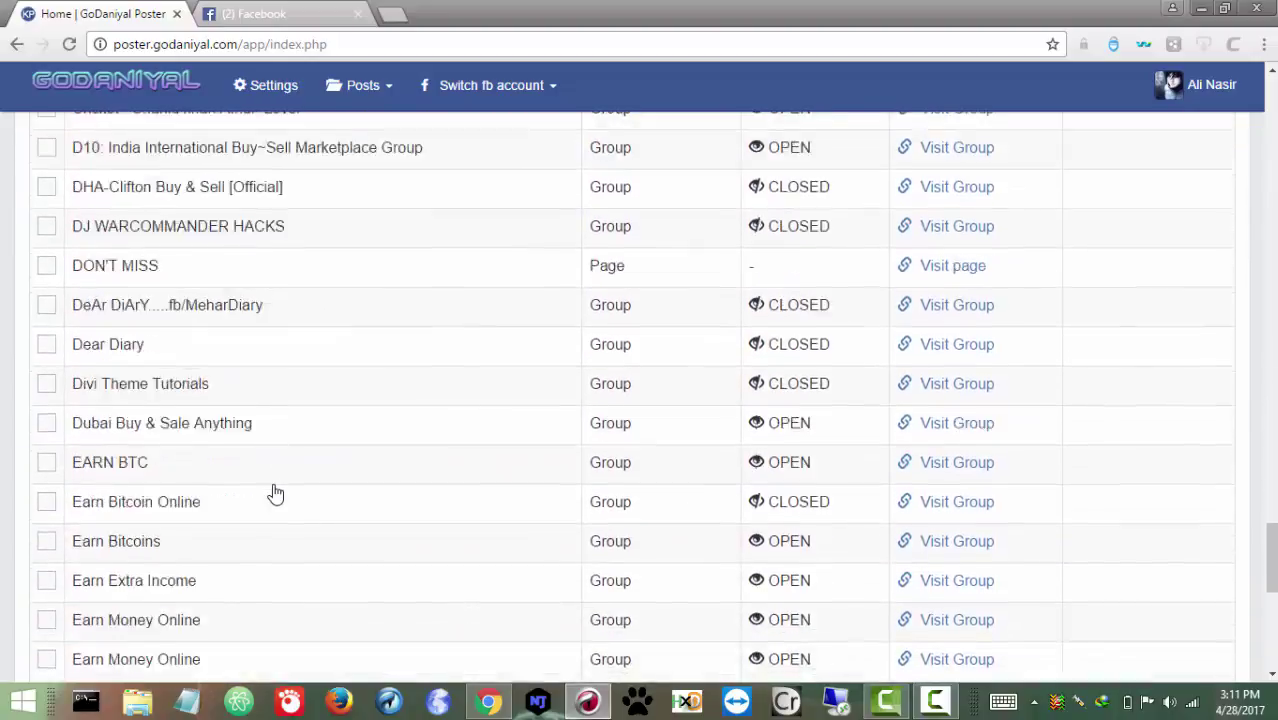
{"action": "scroll", "coordinate": [278, 530], "scroll_direction": "down", "scroll_amount": 6}
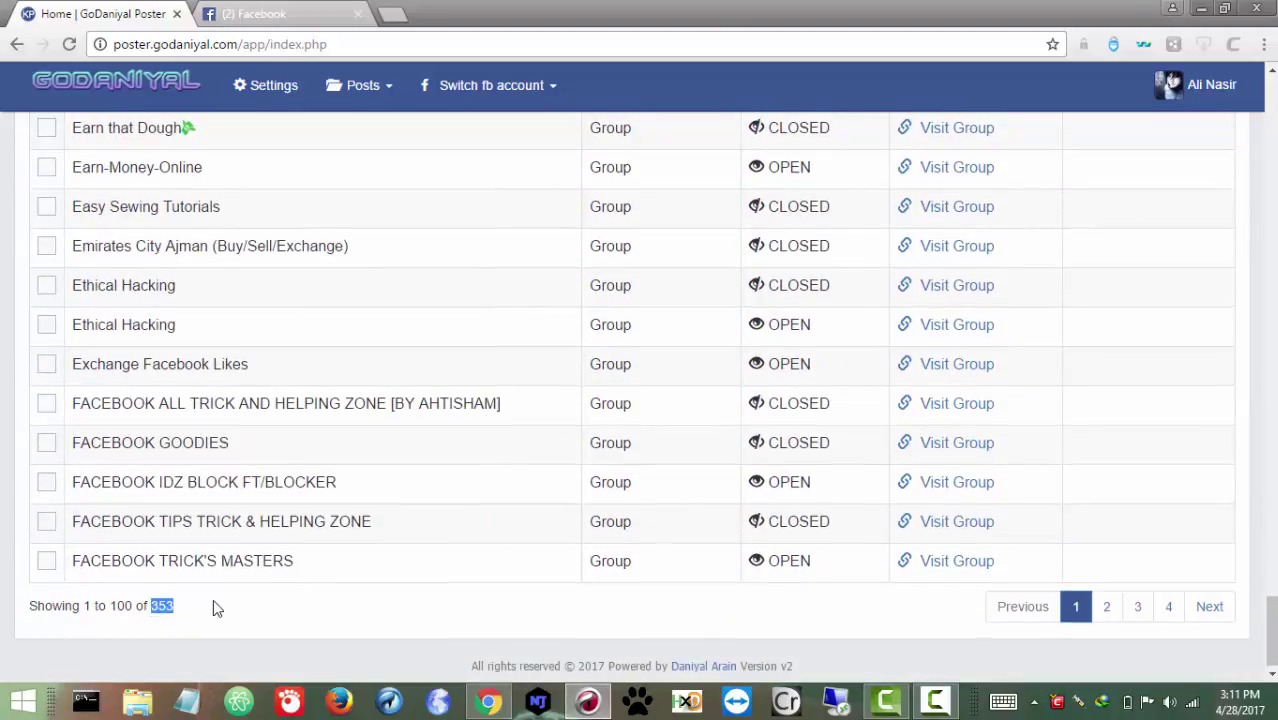
{"action": "scroll", "coordinate": [214, 606], "scroll_direction": "up", "scroll_amount": 20}
{"action": "scroll", "coordinate": [289, 566], "scroll_direction": "up", "scroll_amount": 15}
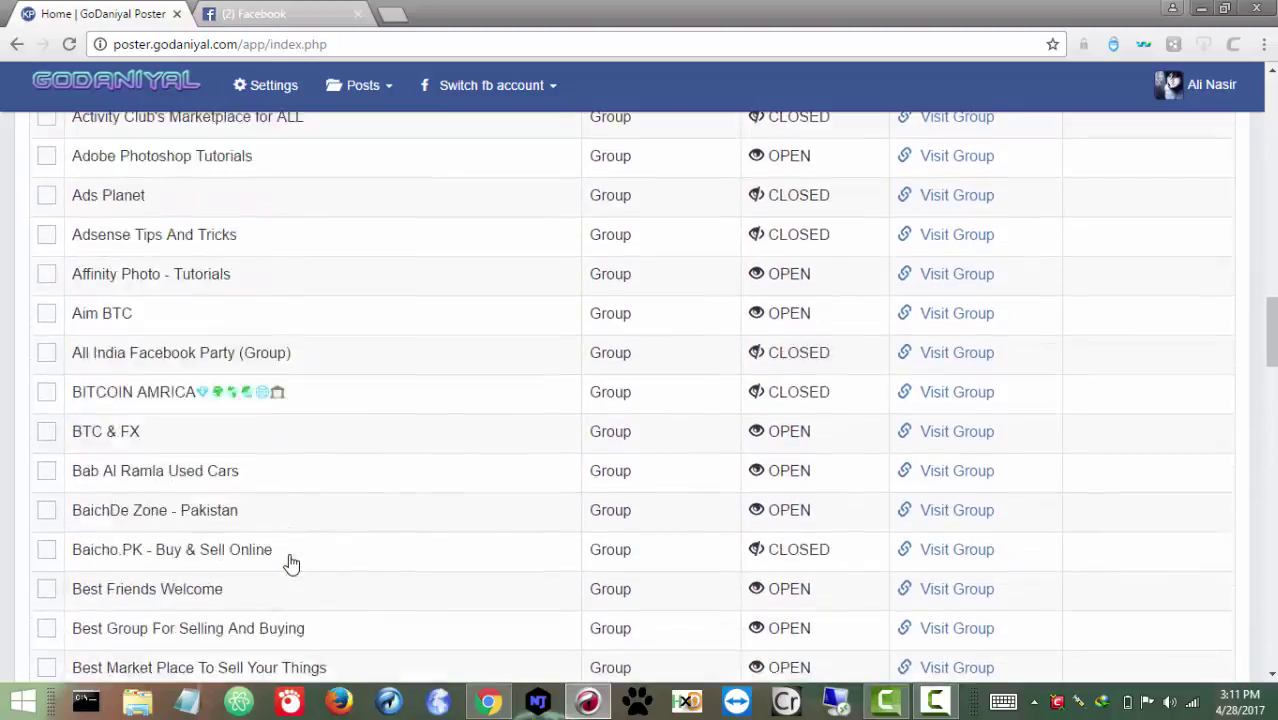
{"action": "scroll", "coordinate": [505, 477], "scroll_direction": "up", "scroll_amount": 5}
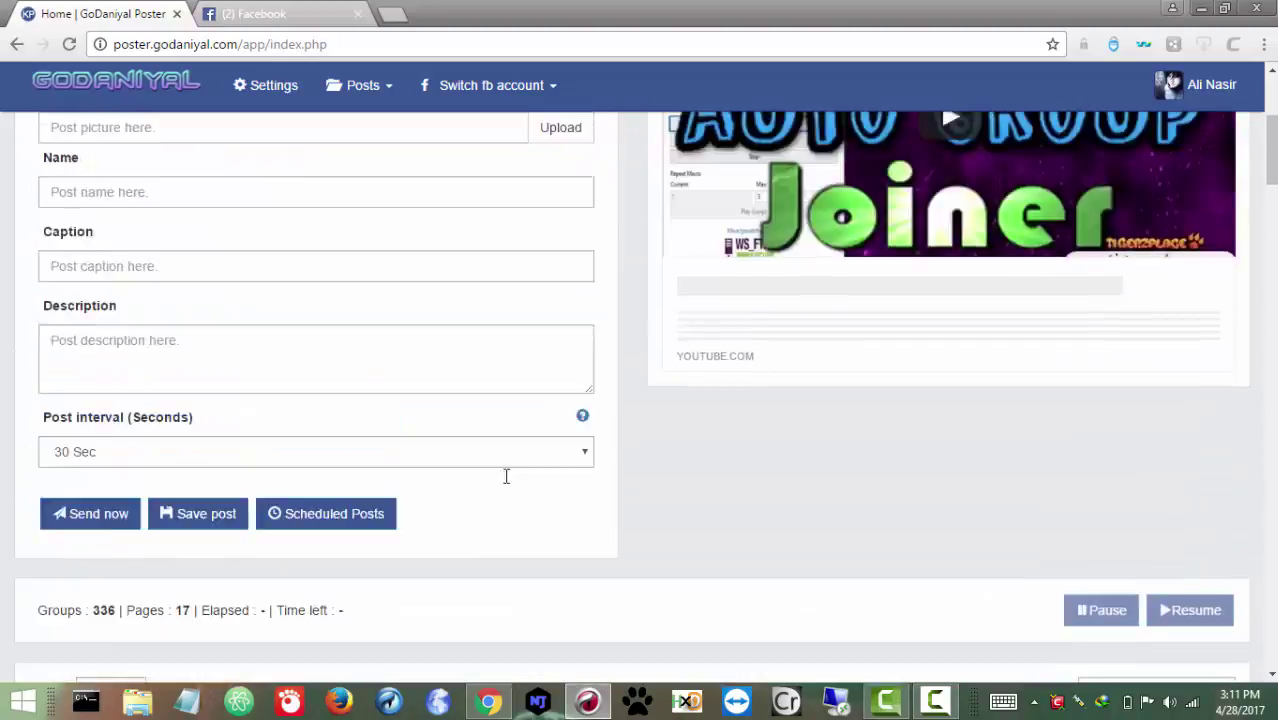
{"action": "scroll", "coordinate": [485, 390], "scroll_direction": "down", "scroll_amount": 10}
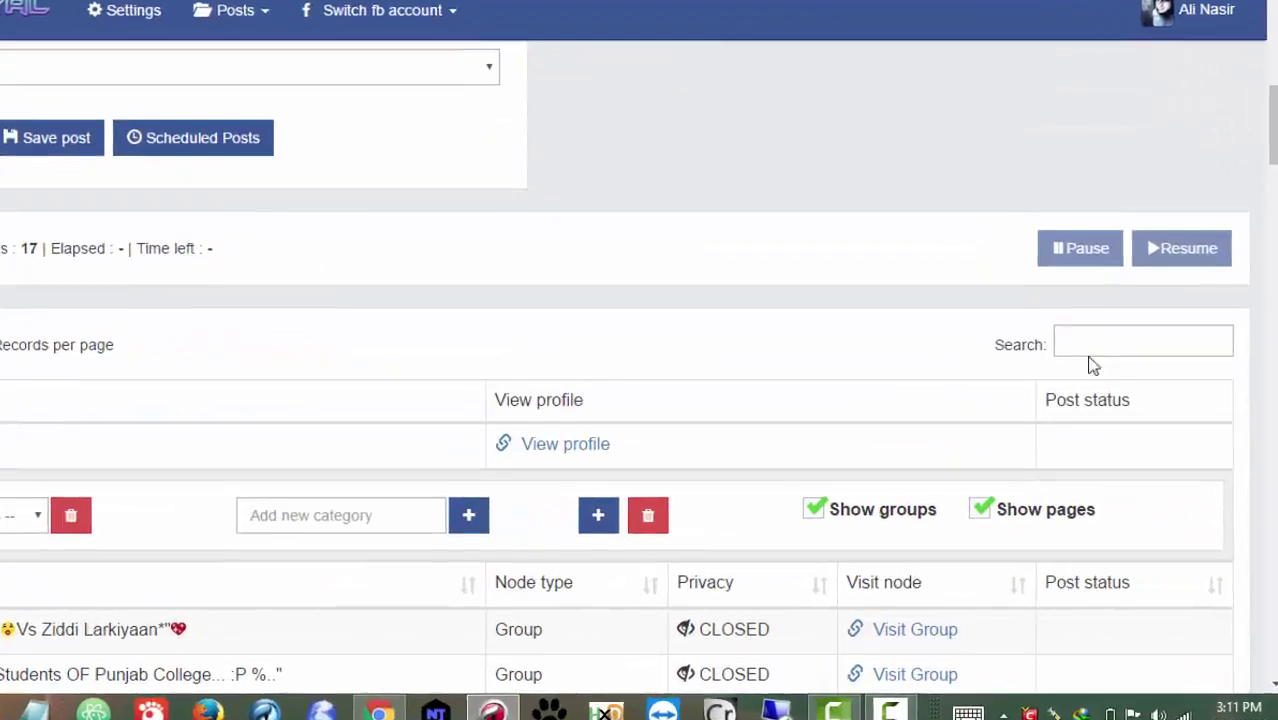
Filter the group table by searching for 'facebook'.
{"action": "left_click", "coordinate": [1096, 350]}
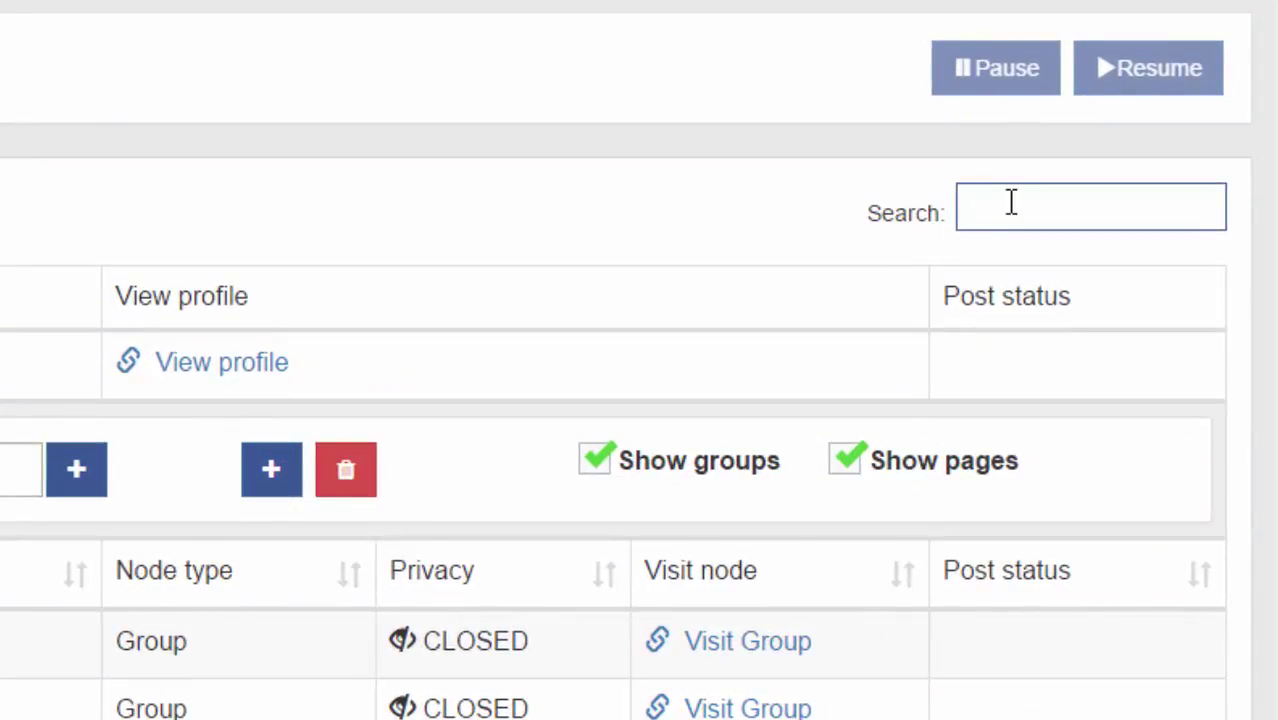
{"action": "type", "text": "t"}
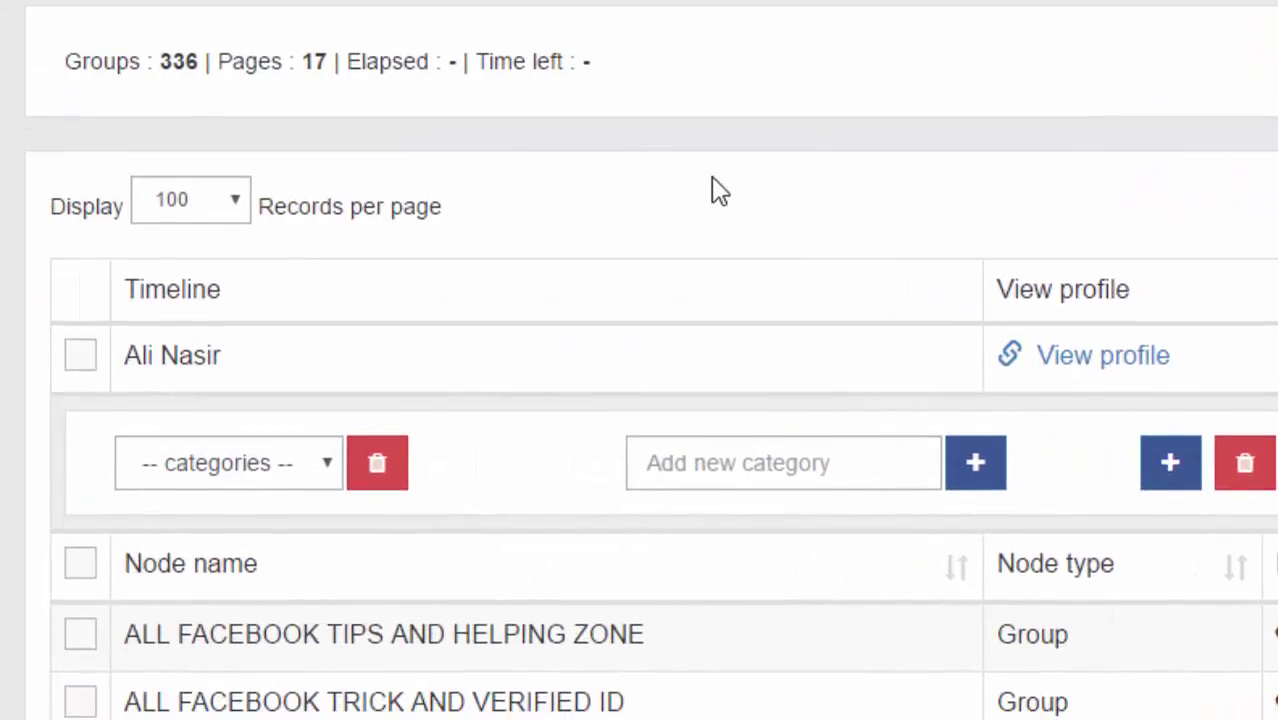
{"action": "scroll", "coordinate": [716, 191], "scroll_direction": "down", "scroll_amount": 3}
{"action": "scroll", "coordinate": [242, 49], "scroll_direction": "down", "scroll_amount": 15}
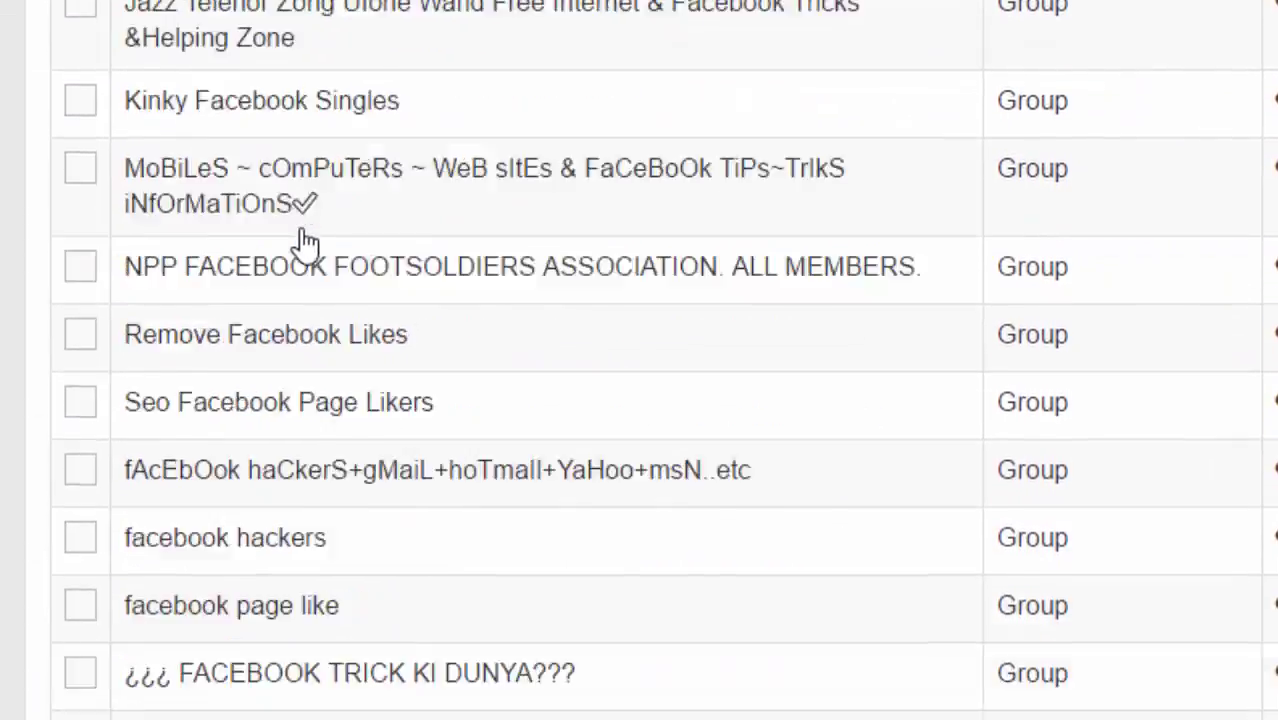
{"action": "scroll", "coordinate": [456, 528], "scroll_direction": "up", "scroll_amount": 20}
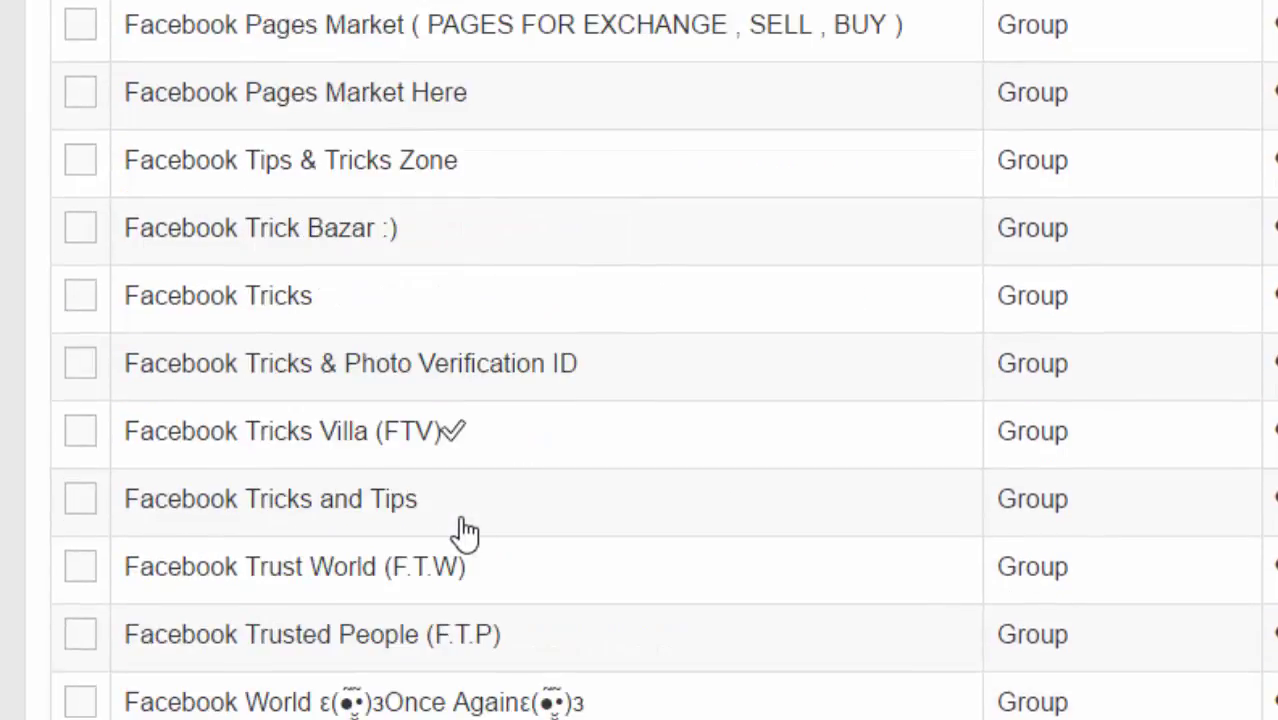
Tick the Node name header checkbox to select every filtered Facebook group.
{"action": "scroll", "coordinate": [340, 205], "scroll_direction": "up", "scroll_amount": 8}
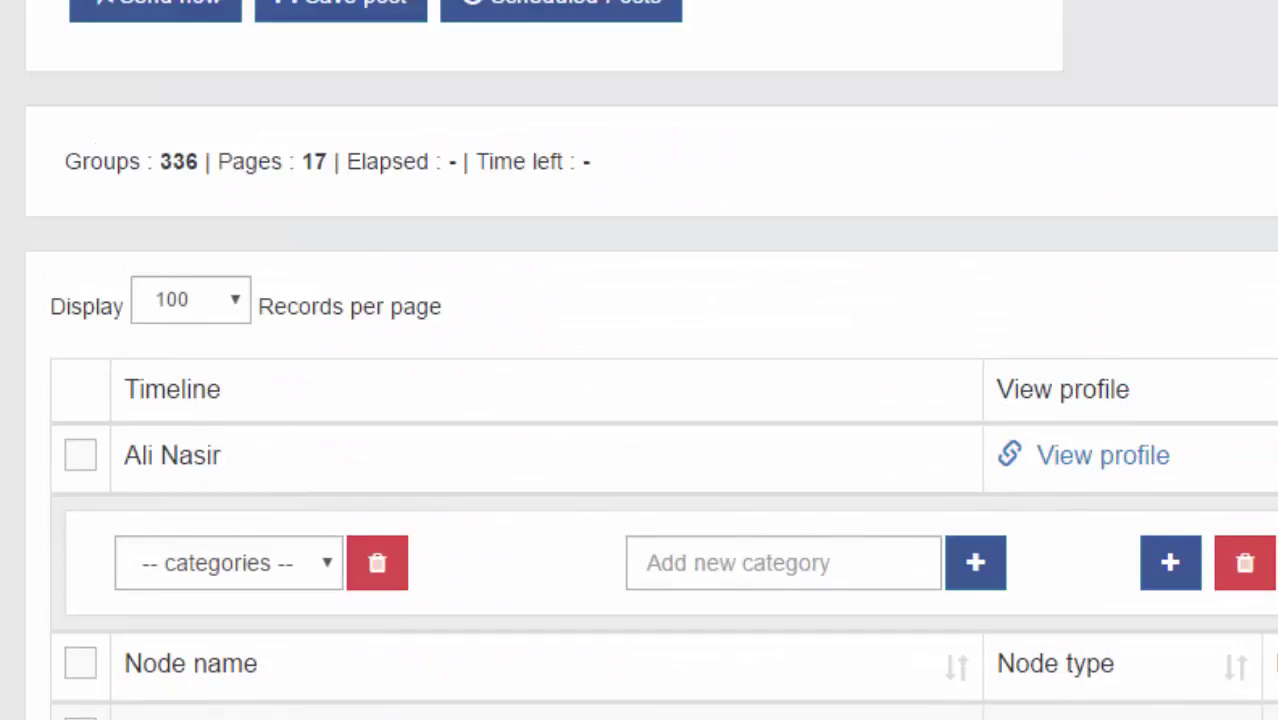
{"action": "scroll", "coordinate": [200, 428], "scroll_direction": "down", "scroll_amount": 6}
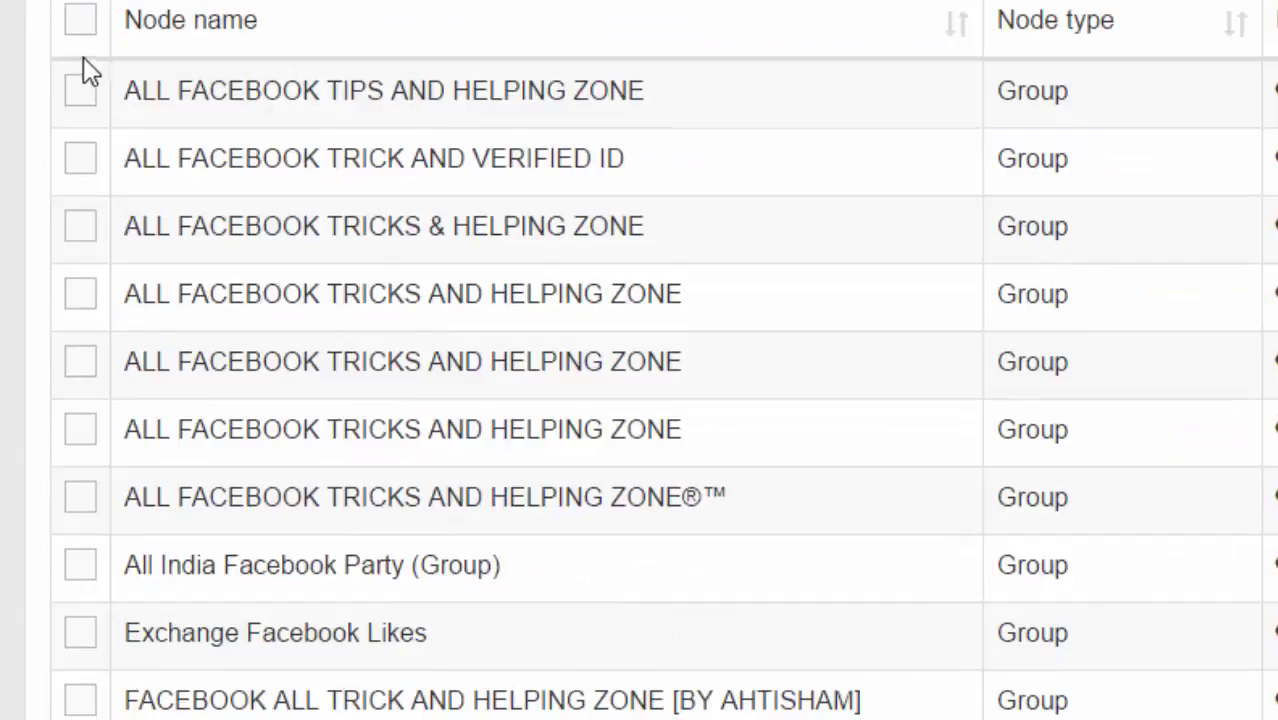
{"action": "left_click", "coordinate": [79, 28]}
{"action": "scroll", "coordinate": [128, 419], "scroll_direction": "down", "scroll_amount": 20}
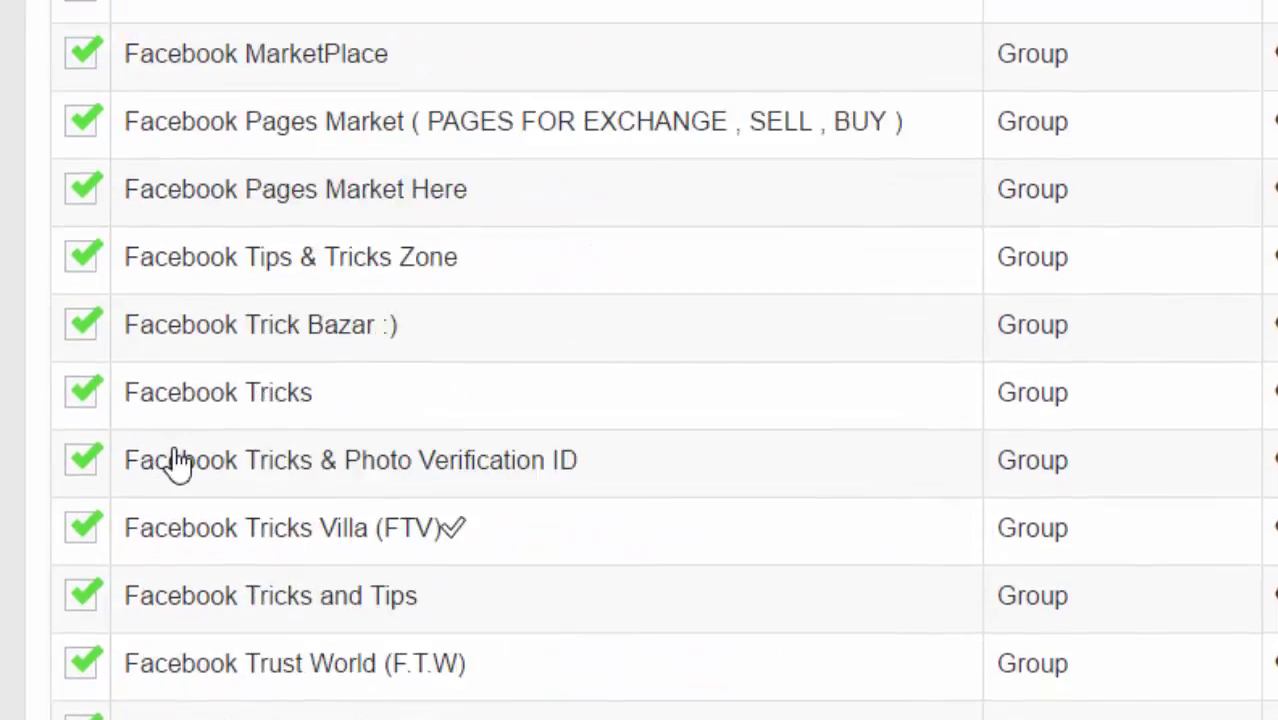
{"action": "scroll", "coordinate": [180, 460], "scroll_direction": "up", "scroll_amount": 20}
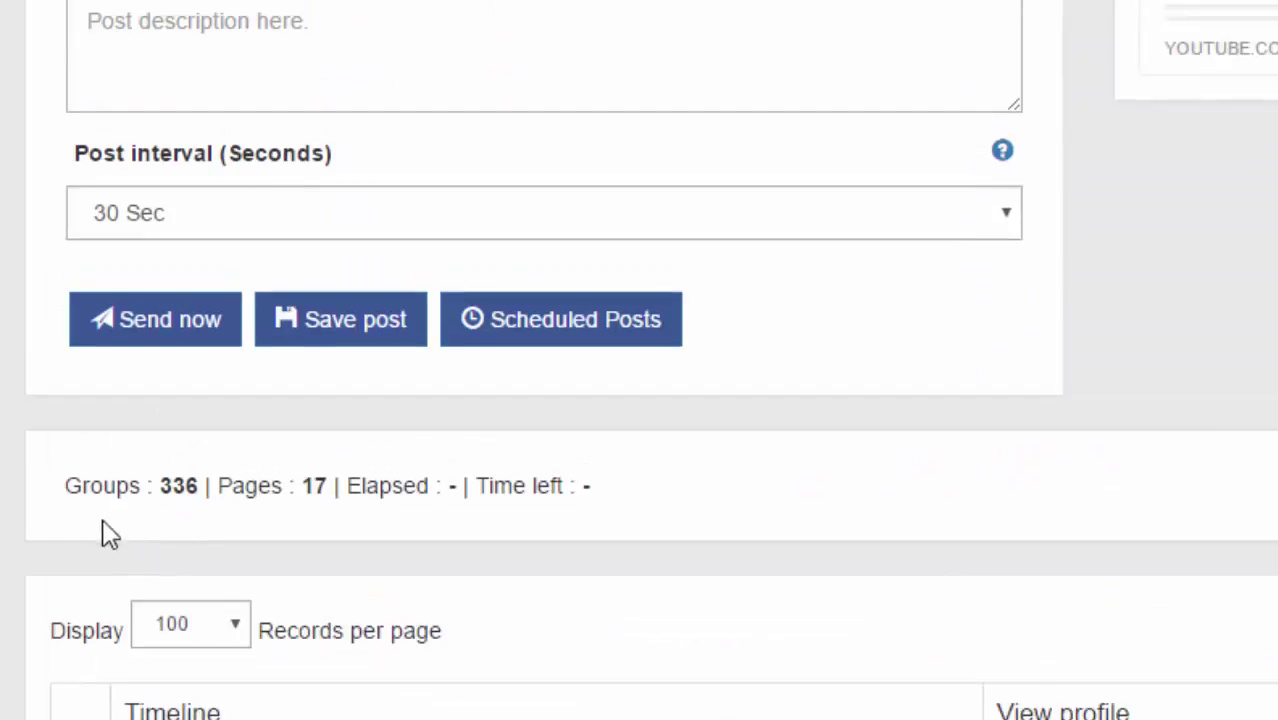
{"action": "scroll", "coordinate": [108, 534], "scroll_direction": "down", "scroll_amount": 6}
Clear the selections, tick ALL FACEBOOK TIPS AND HELPING ZONE, then reselect all filtered groups.
{"action": "left_click", "coordinate": [82, 343]}
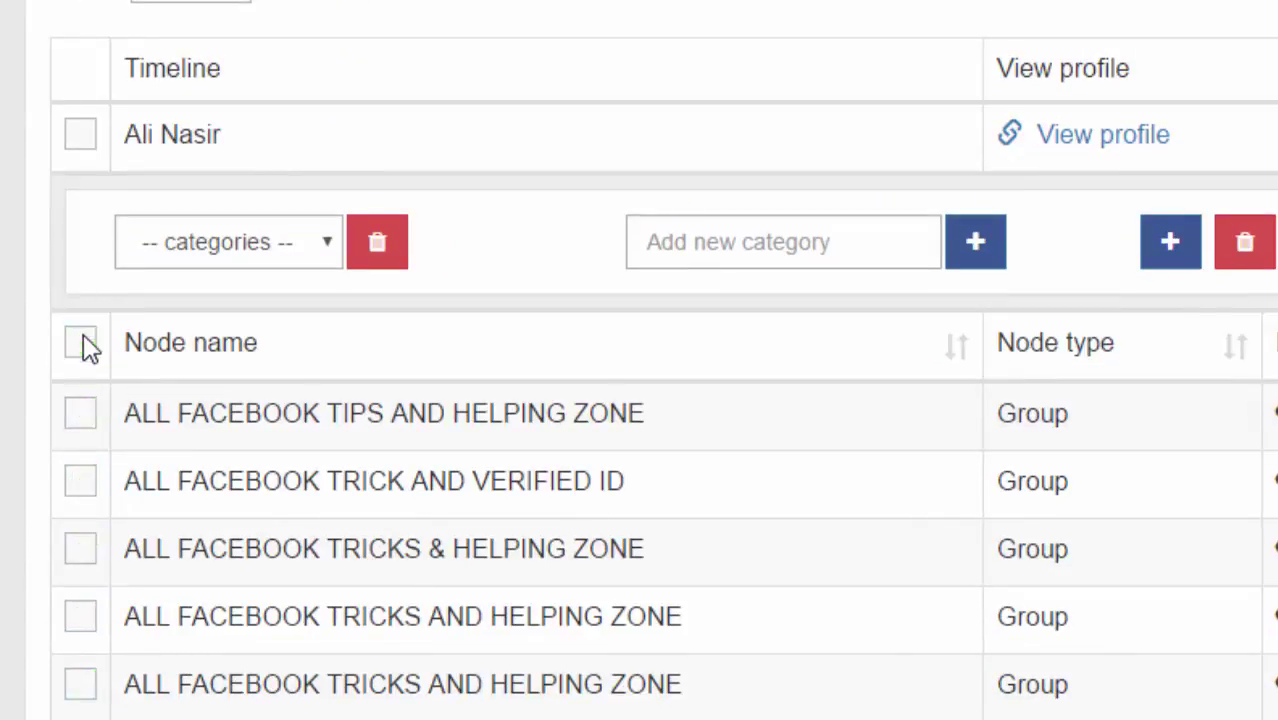
{"action": "left_click", "coordinate": [90, 420]}
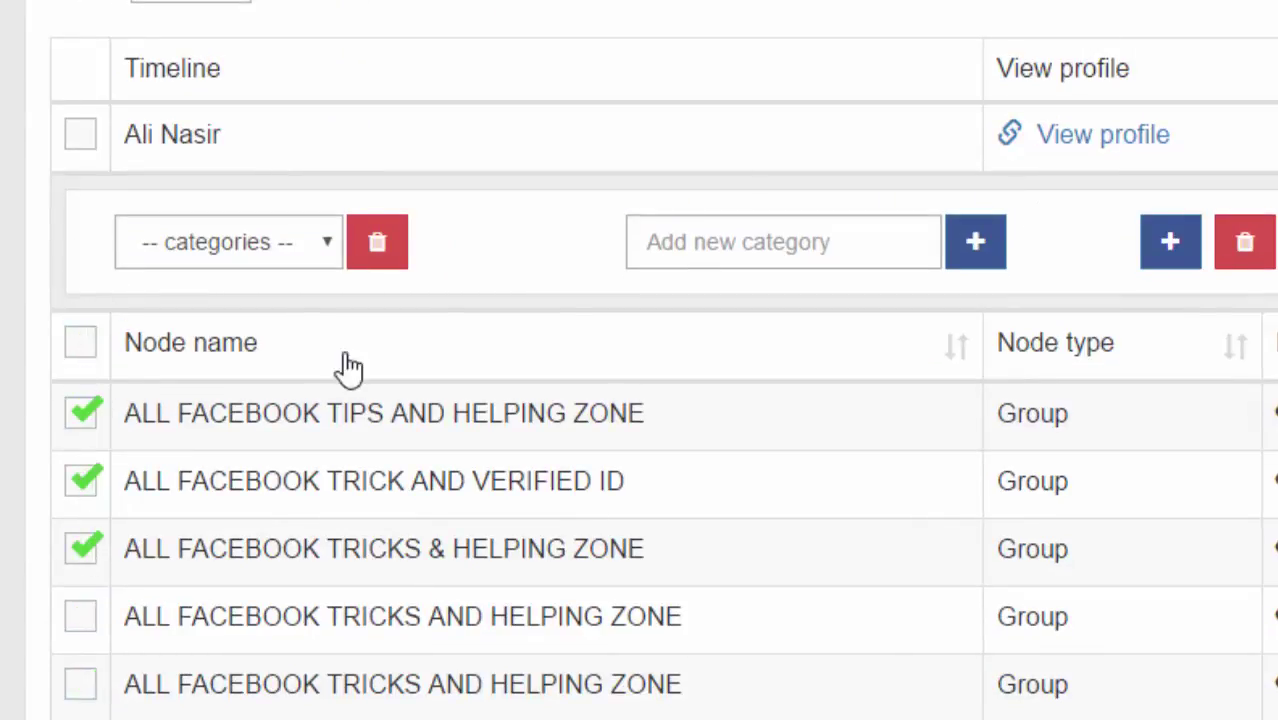
{"action": "scroll", "coordinate": [337, 457], "scroll_direction": "down", "scroll_amount": 15}
{"action": "scroll", "coordinate": [337, 471], "scroll_direction": "up", "scroll_amount": 15}
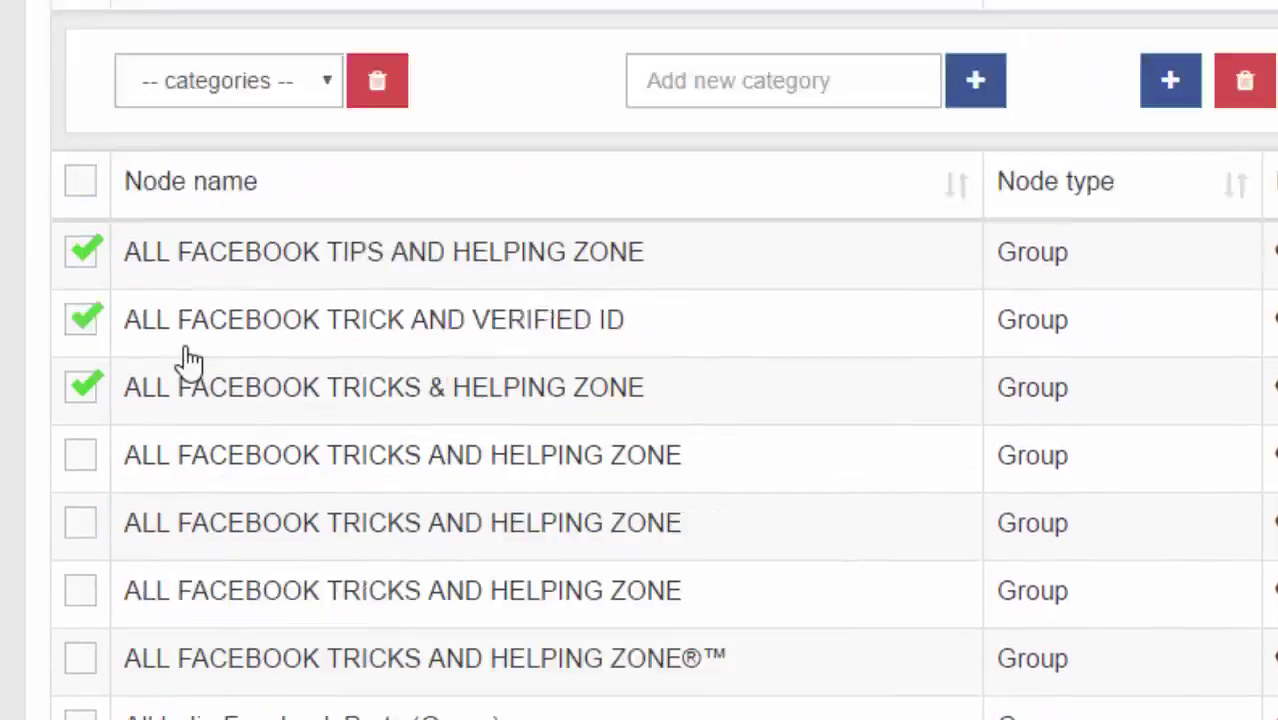
{"action": "left_click", "coordinate": [84, 356]}
{"action": "scroll", "coordinate": [84, 356], "scroll_direction": "down", "scroll_amount": 20}
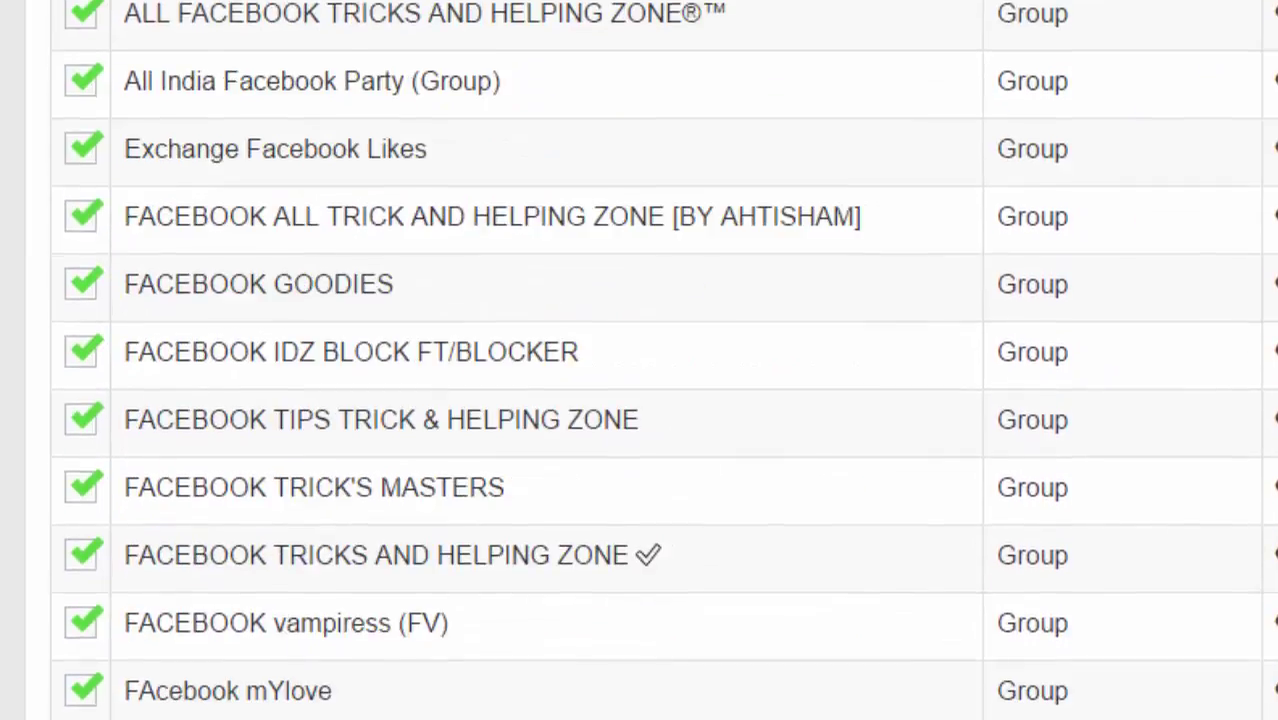
{"action": "scroll", "coordinate": [640, 400], "scroll_direction": "down", "scroll_amount": 5}
{"action": "scroll", "coordinate": [640, 400], "scroll_direction": "up", "scroll_amount": 20}
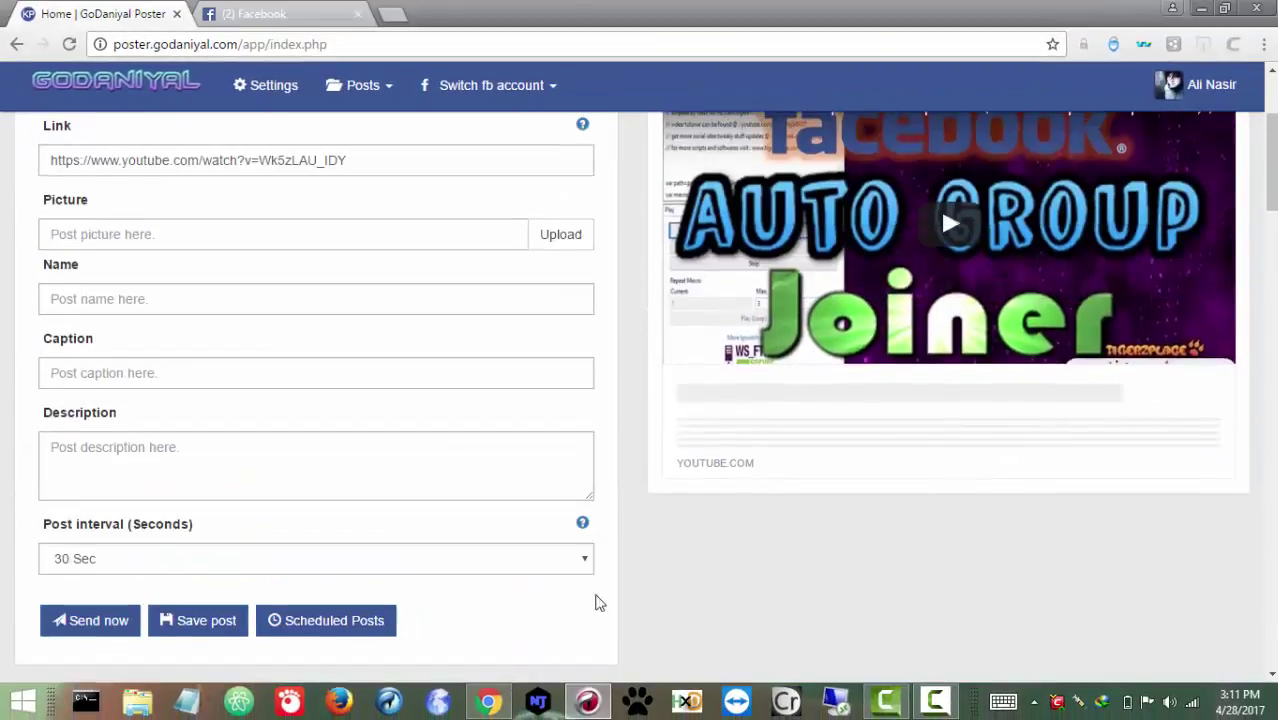
{"action": "scroll", "coordinate": [597, 603], "scroll_direction": "down", "scroll_amount": 3}
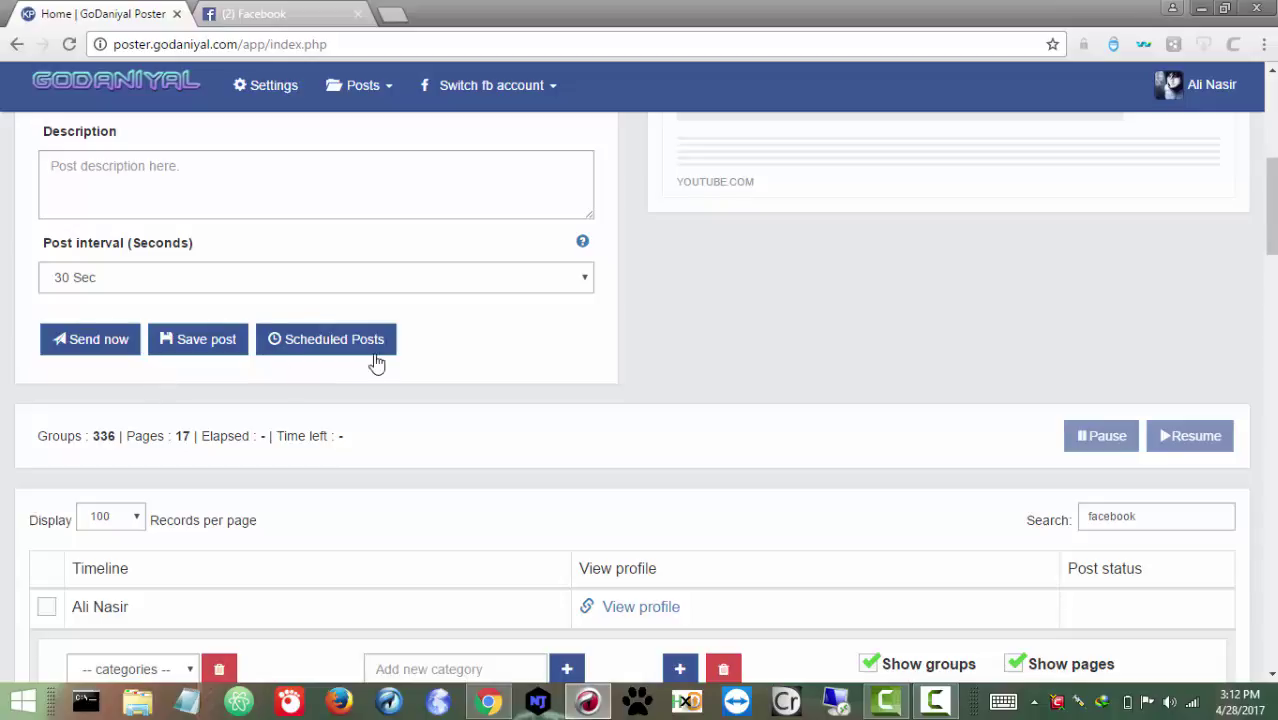
{"action": "scroll", "coordinate": [500, 370], "scroll_direction": "up", "scroll_amount": 1}
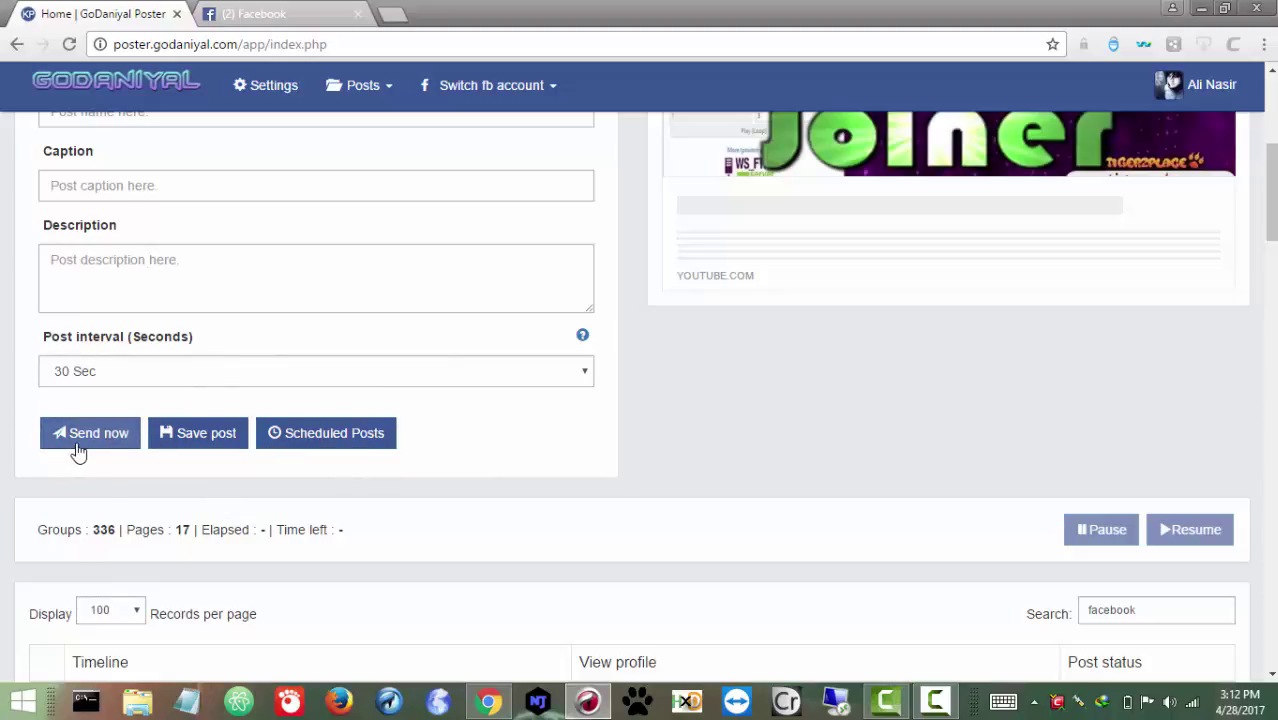
{"action": "scroll", "coordinate": [90, 452], "scroll_direction": "down", "scroll_amount": 6}
{"action": "scroll", "coordinate": [137, 422], "scroll_direction": "up", "scroll_amount": 8}
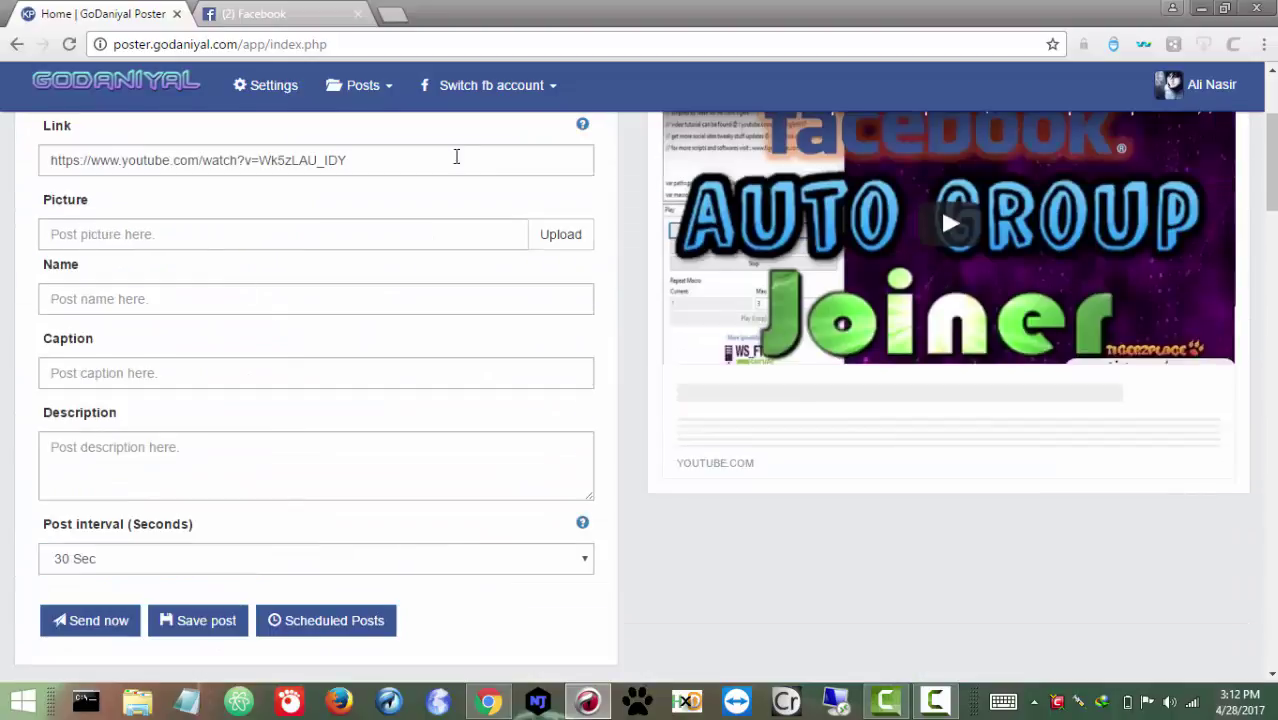
{"action": "scroll", "coordinate": [456, 156], "scroll_direction": "up", "scroll_amount": 3}
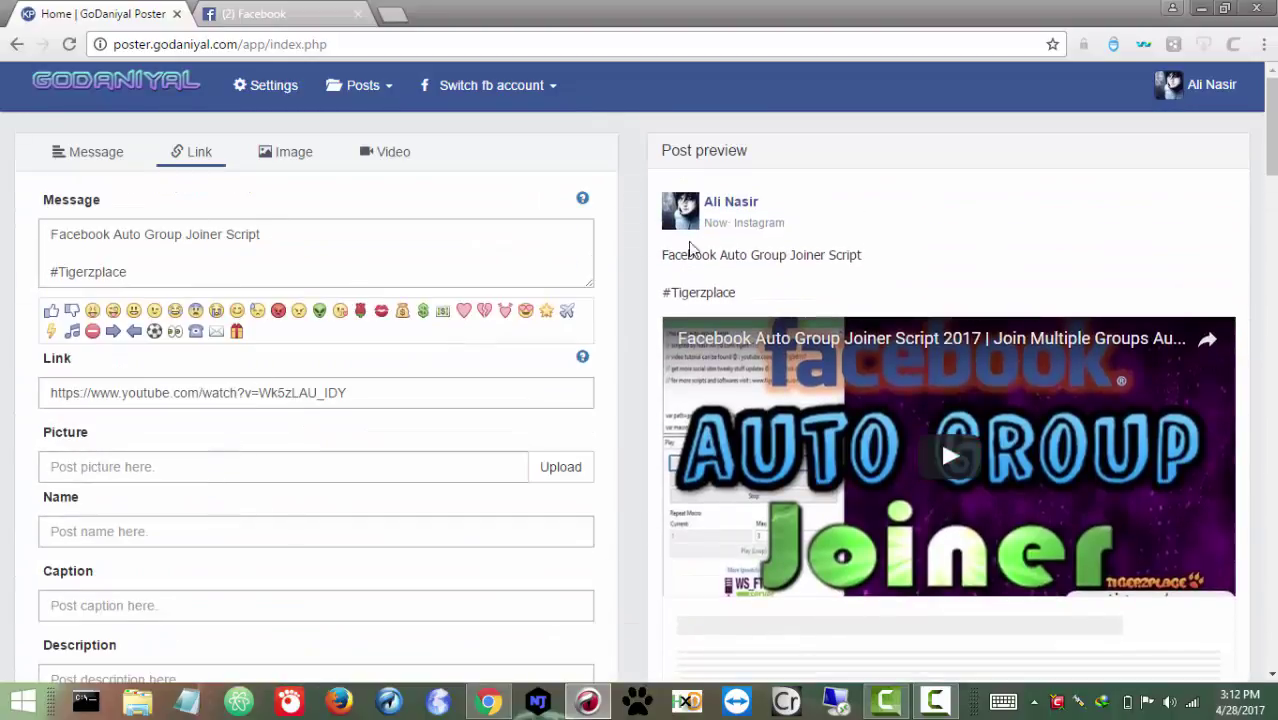
{"action": "left_click_drag", "start_coordinate": [662, 254], "coordinate": [1162, 598]}
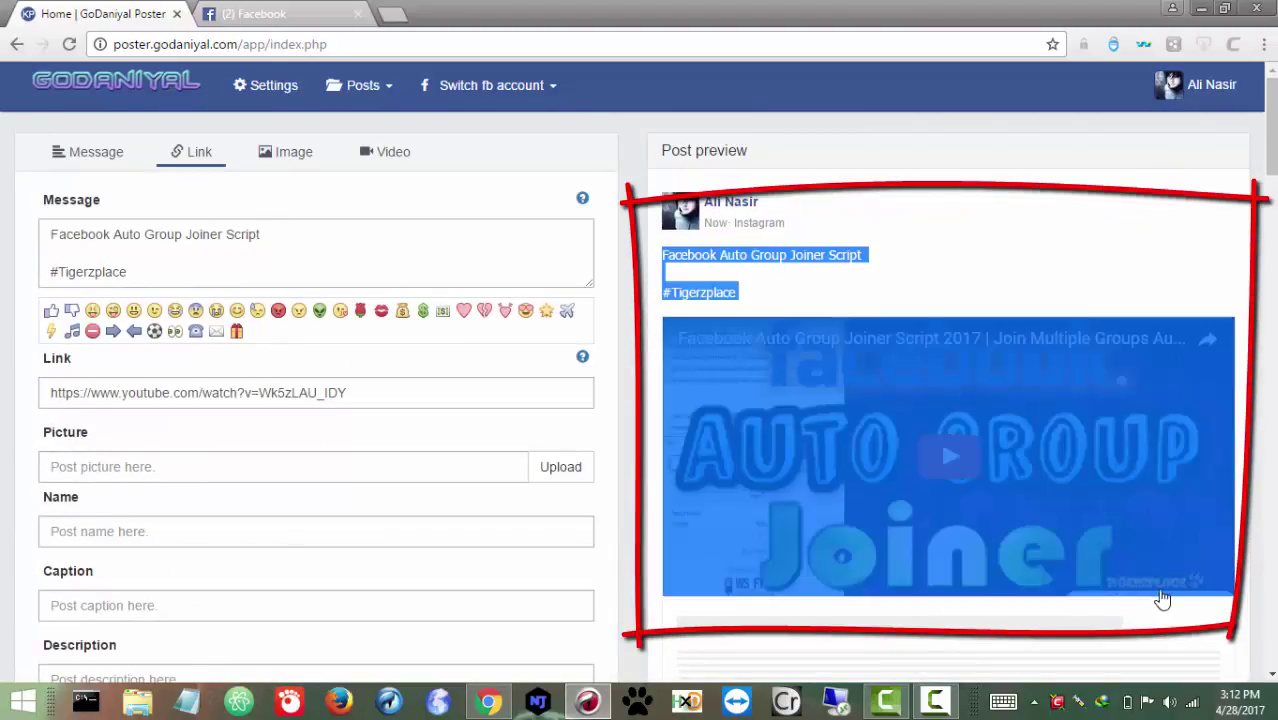
{"action": "scroll", "coordinate": [502, 608], "scroll_direction": "down", "scroll_amount": 15}
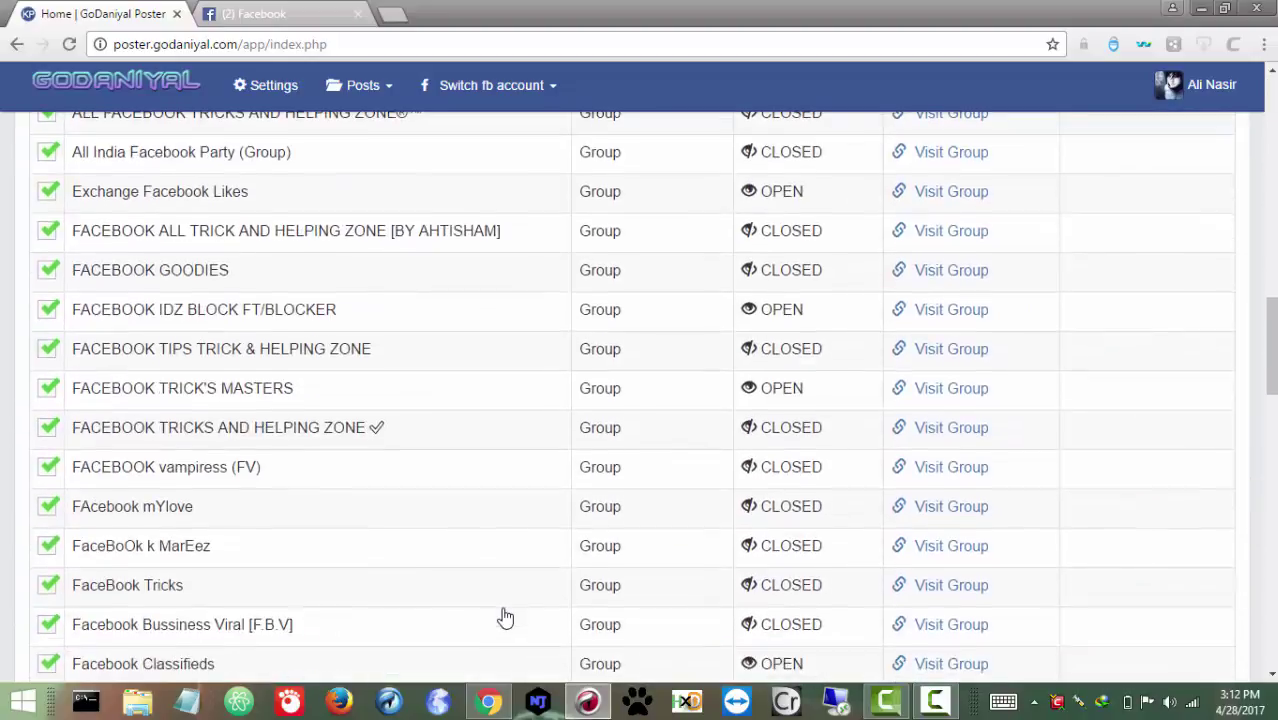
{"action": "scroll", "coordinate": [502, 600], "scroll_direction": "up", "scroll_amount": 5}
{"action": "scroll", "coordinate": [494, 556], "scroll_direction": "up", "scroll_amount": 5}
Send the composed YouTube link post to the selected groups.
{"action": "left_click", "coordinate": [90, 384]}
{"action": "mouse_move", "coordinate": [12, 345]}
{"action": "left_mouse_down"}
{"action": "mouse_move", "coordinate": [14, 440]}
{"action": "mouse_move", "coordinate": [12, 340]}
{"action": "left_mouse_up"}
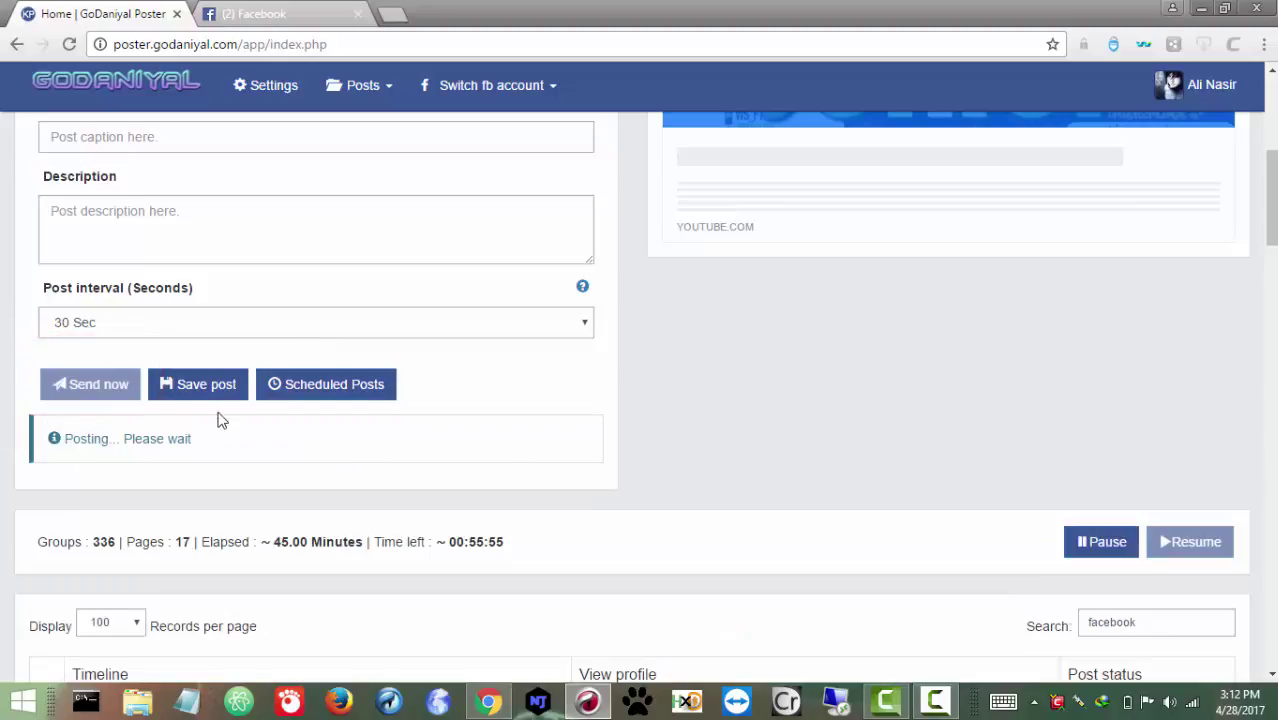
{"action": "scroll", "coordinate": [368, 502], "scroll_direction": "down", "scroll_amount": 5}
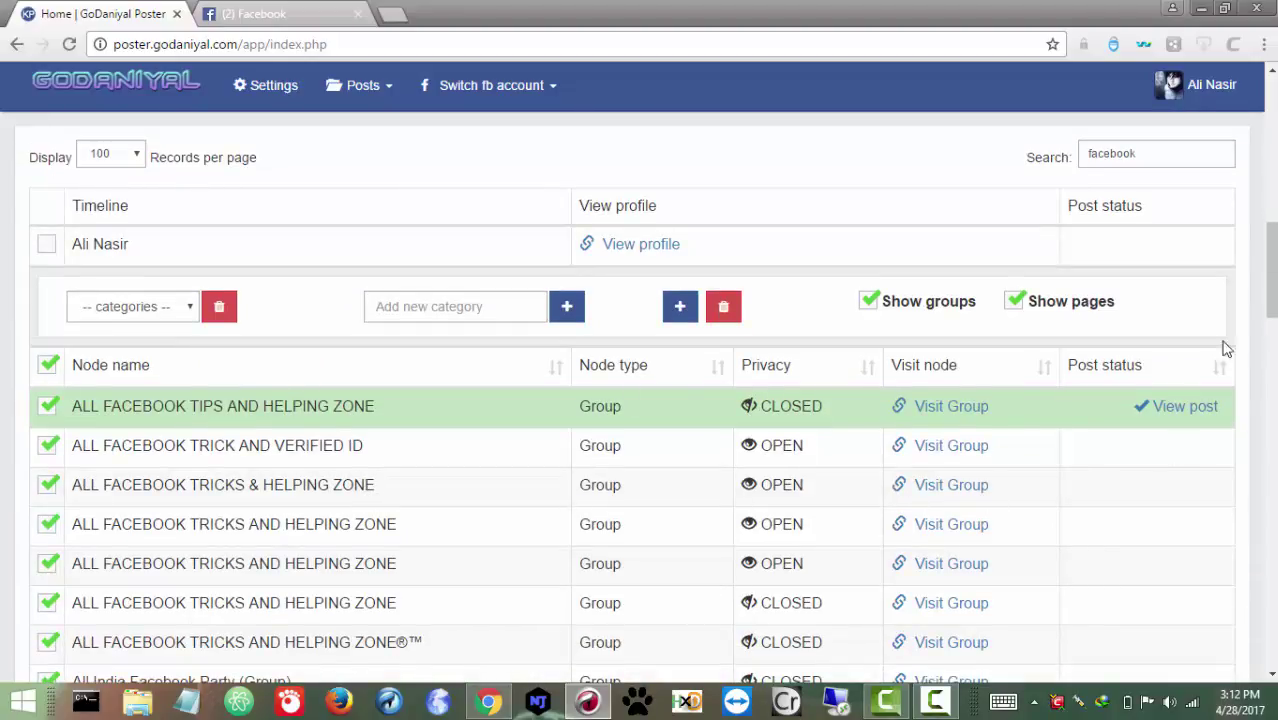
Open the first group's View post link in a new tab and switch to it.
{"action": "right_click", "coordinate": [1183, 407]}
{"action": "left_click", "coordinate": [1080, 420]}
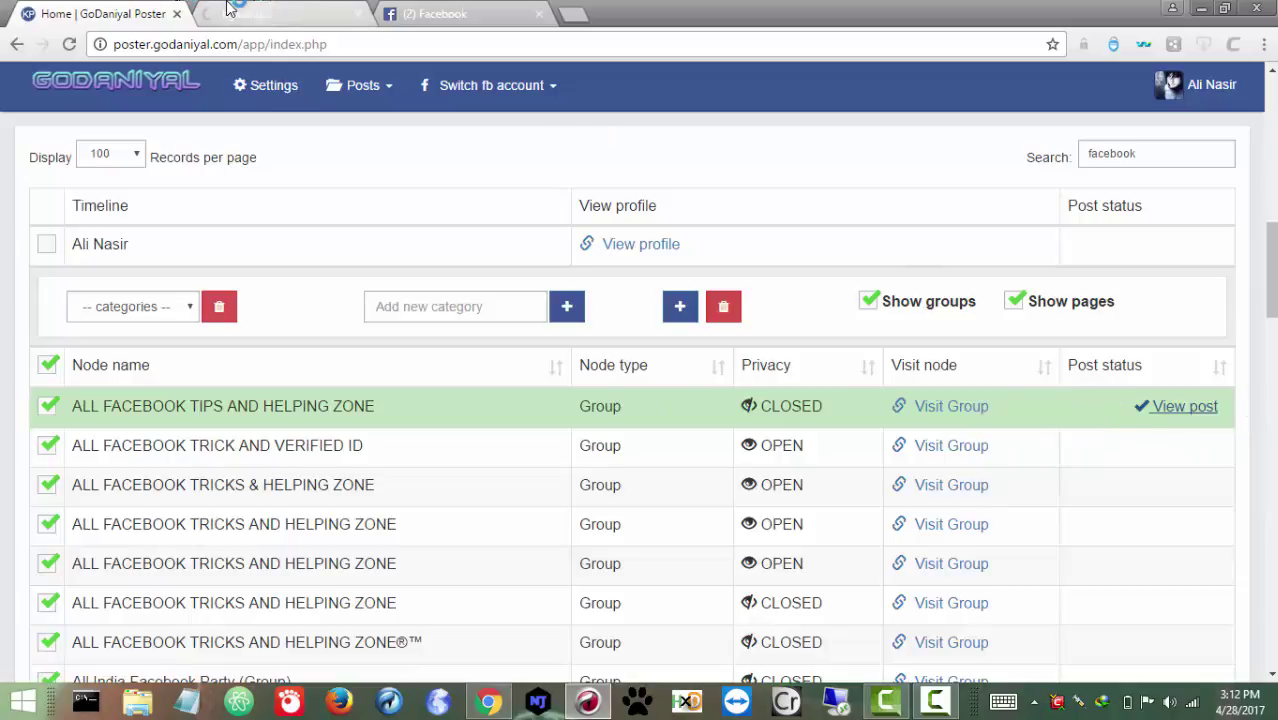
{"action": "scroll", "coordinate": [362, 310], "scroll_direction": "down", "scroll_amount": 2}
{"action": "scroll", "coordinate": [1190, 334], "scroll_direction": "up", "scroll_amount": 1}
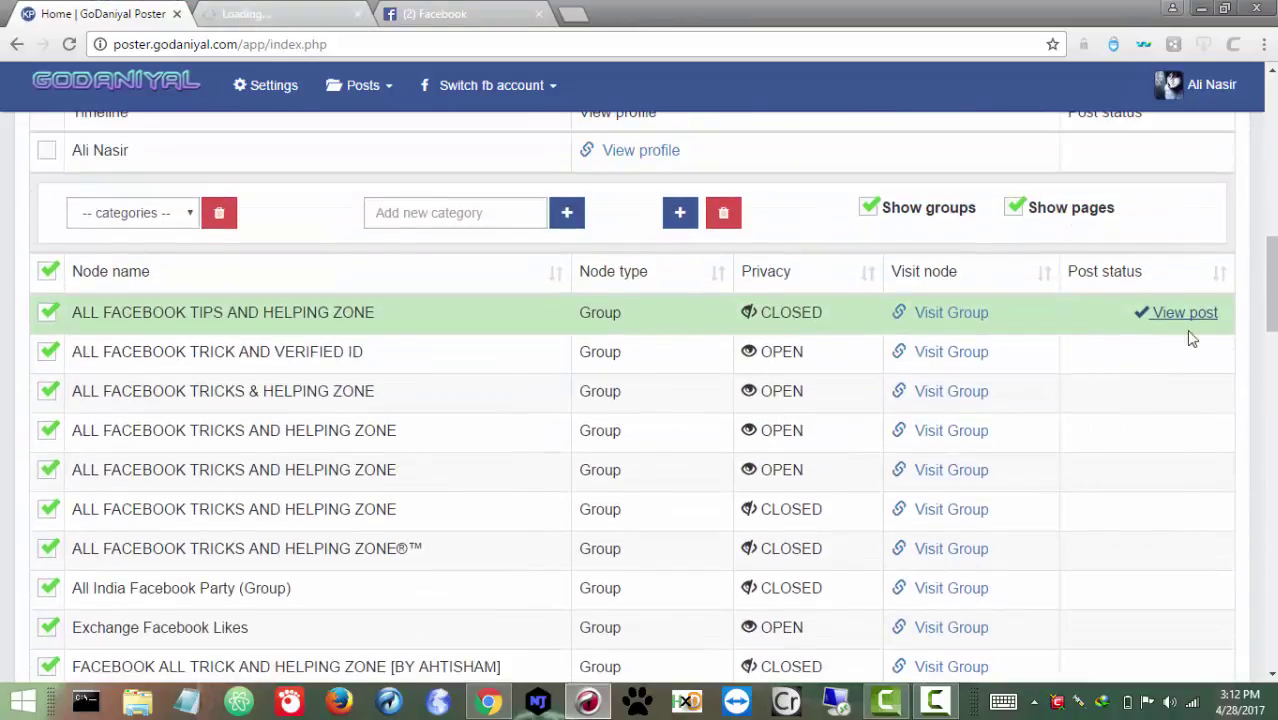
{"action": "scroll", "coordinate": [270, 342], "scroll_direction": "up", "scroll_amount": 1}
{"action": "scroll", "coordinate": [270, 342], "scroll_direction": "up", "scroll_amount": 1}
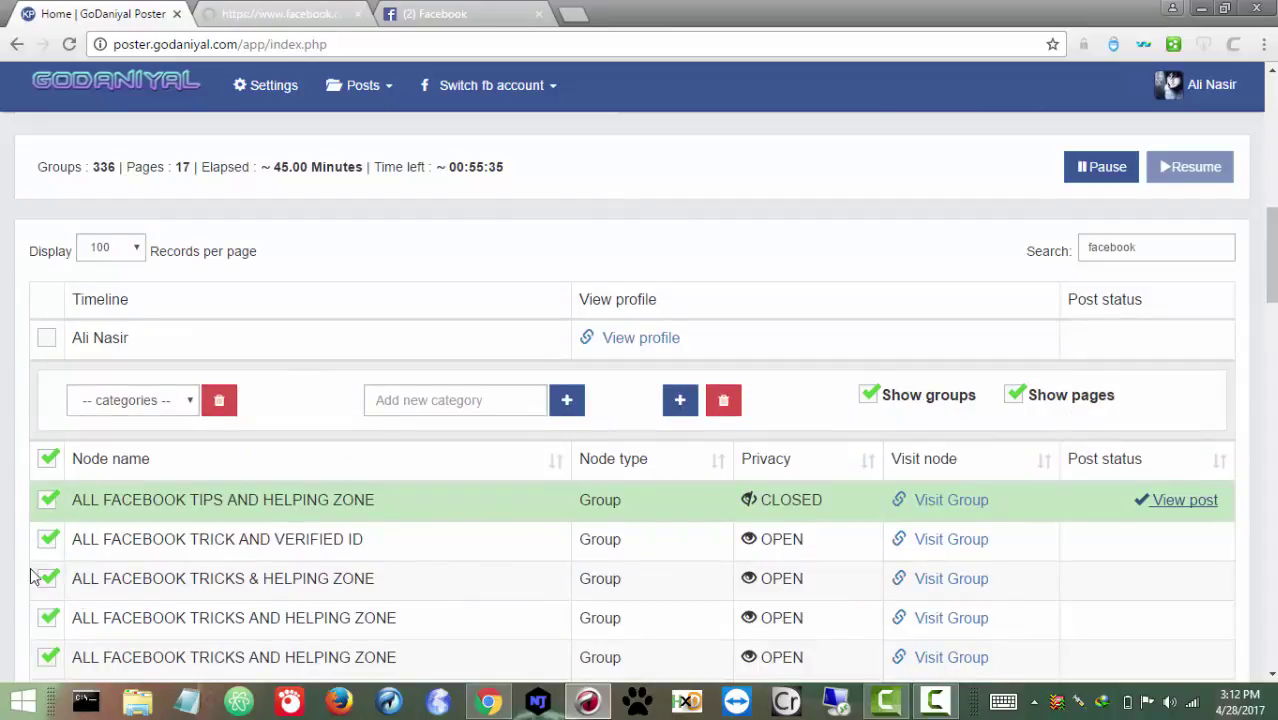
{"action": "scroll", "coordinate": [80, 573], "scroll_direction": "down", "scroll_amount": 10}
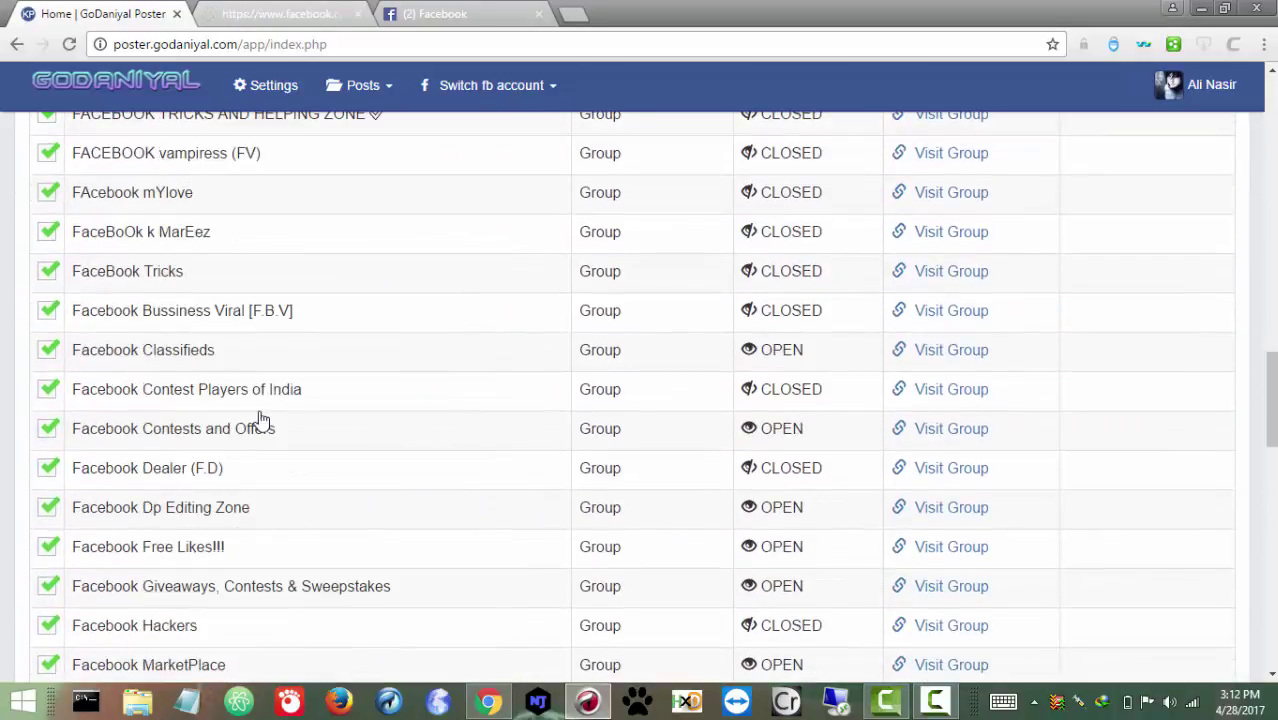
{"action": "scroll", "coordinate": [258, 420], "scroll_direction": "down", "scroll_amount": 10}
{"action": "left_click", "coordinate": [260, 18]}
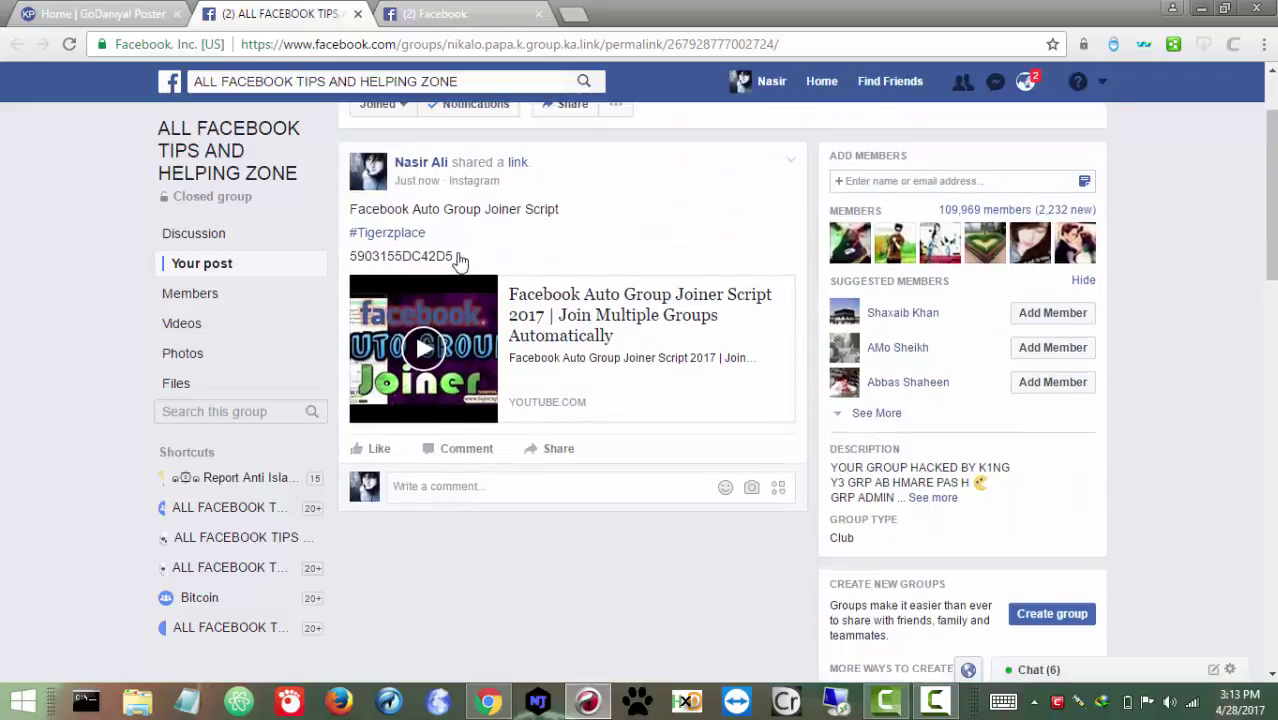
Check the post's caption and its code 5903155DC42D5 in ALL FACEBOOK TIPS AND HELPING ZONE.
{"action": "triple_click", "coordinate": [348, 320]}
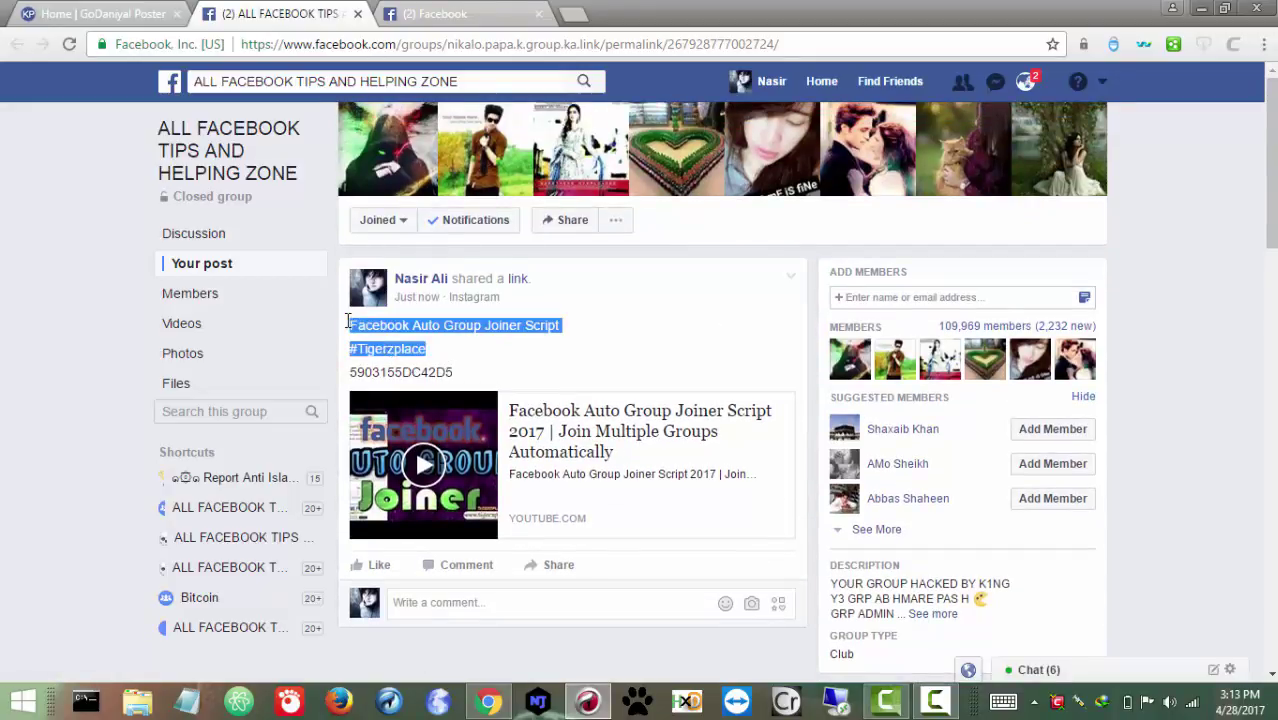
{"action": "left_click_drag", "start_coordinate": [455, 372], "coordinate": [338, 374]}
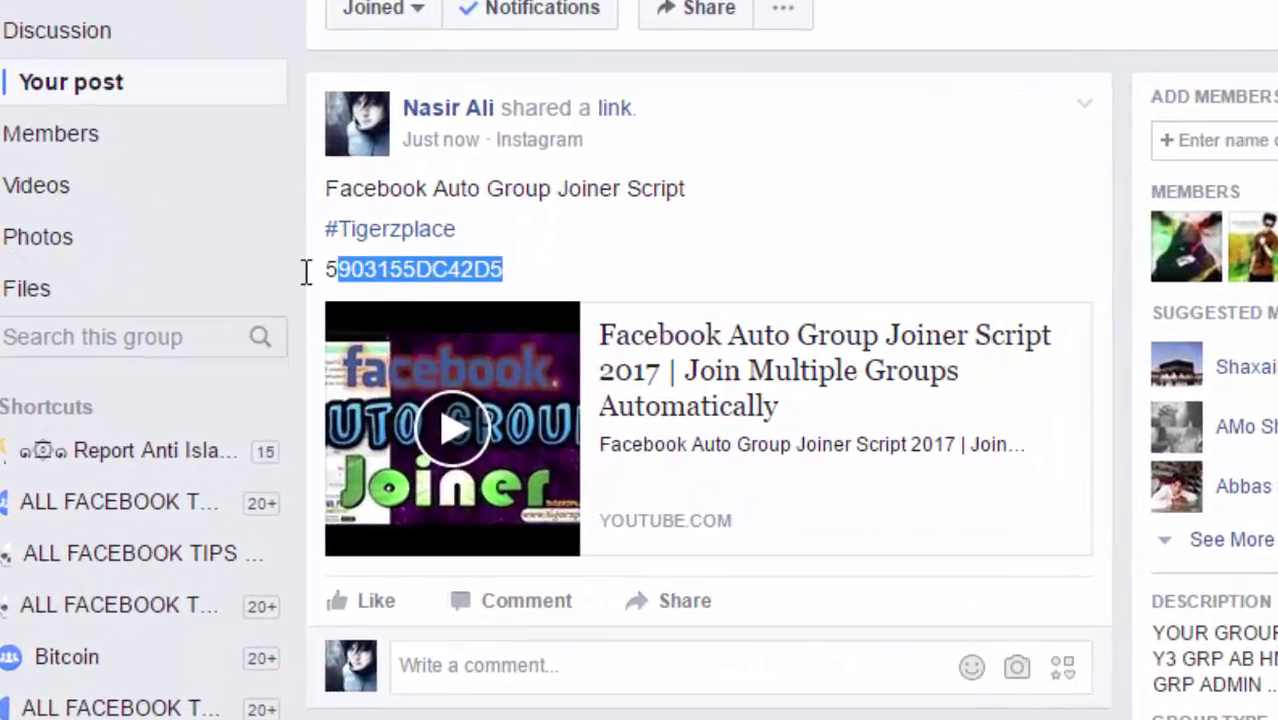
{"action": "left_click_drag", "start_coordinate": [307, 270], "coordinate": [320, 268]}
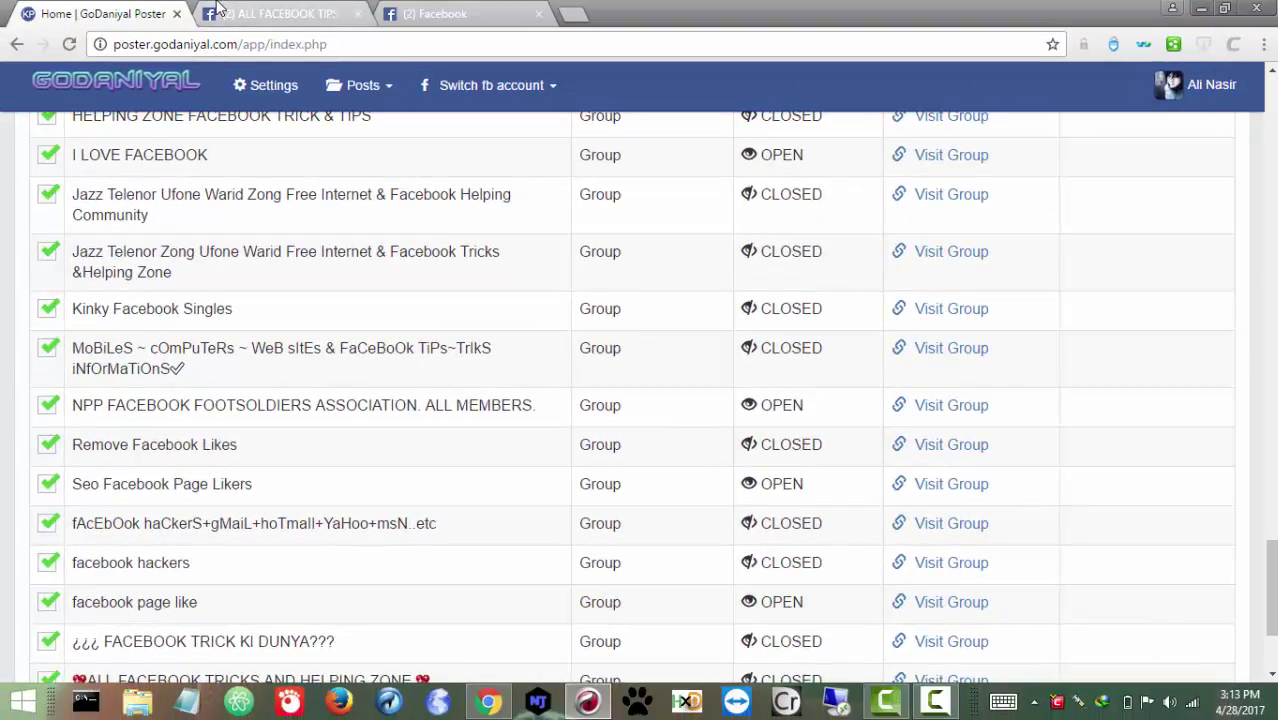
{"action": "left_click", "coordinate": [271, 13]}
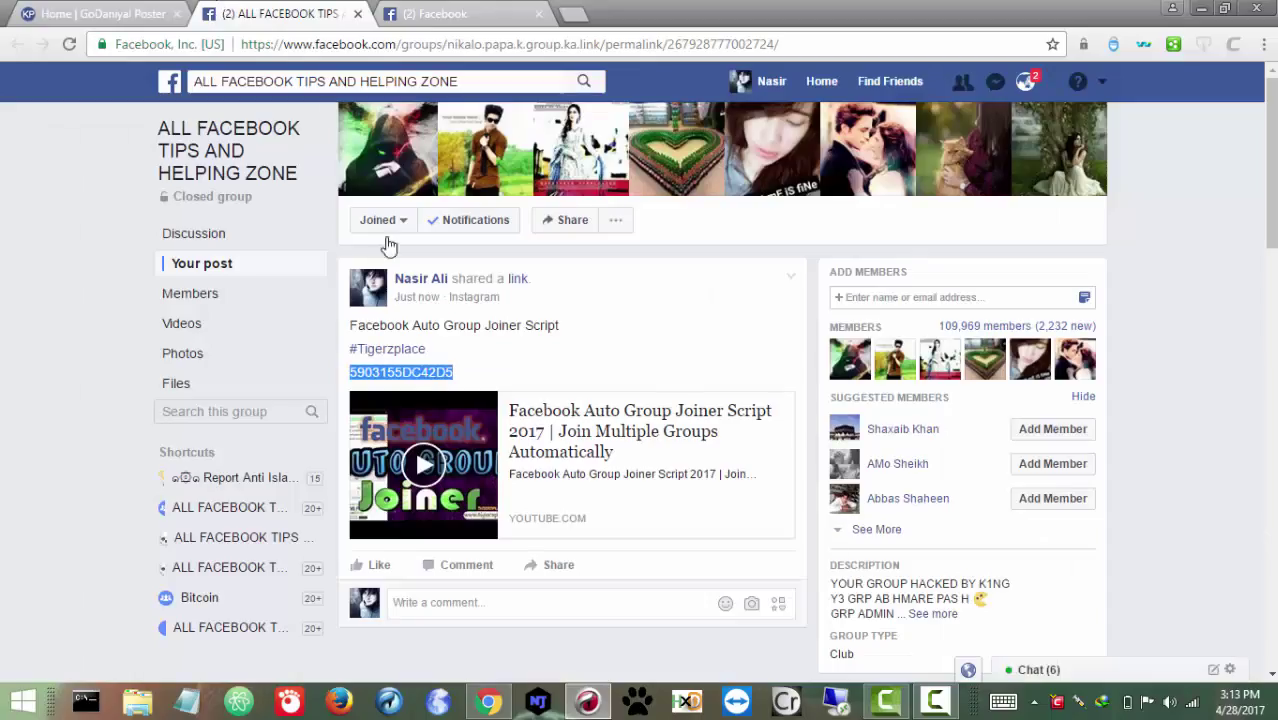
{"action": "left_click", "coordinate": [472, 385]}
{"action": "left_click_drag", "start_coordinate": [459, 371], "coordinate": [350, 366]}
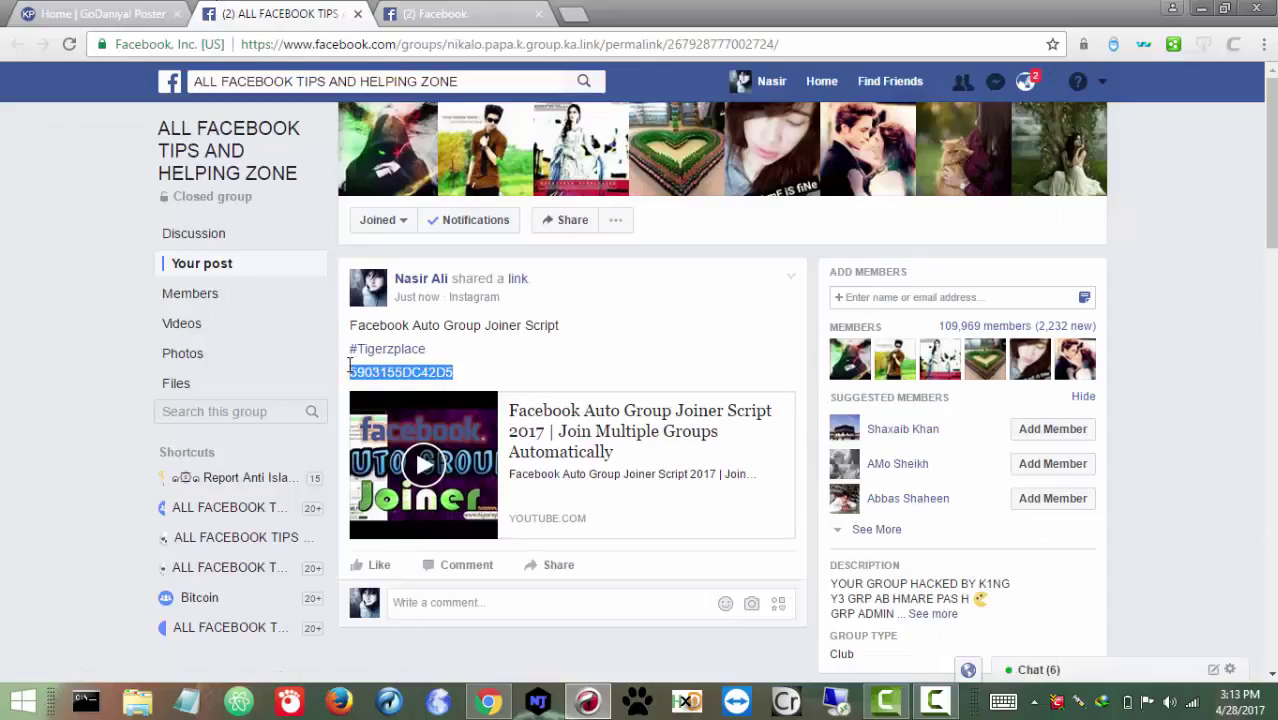
{"action": "left_click_drag", "start_coordinate": [456, 373], "coordinate": [346, 374]}
{"action": "scroll", "coordinate": [459, 365], "scroll_direction": "down", "scroll_amount": 2}
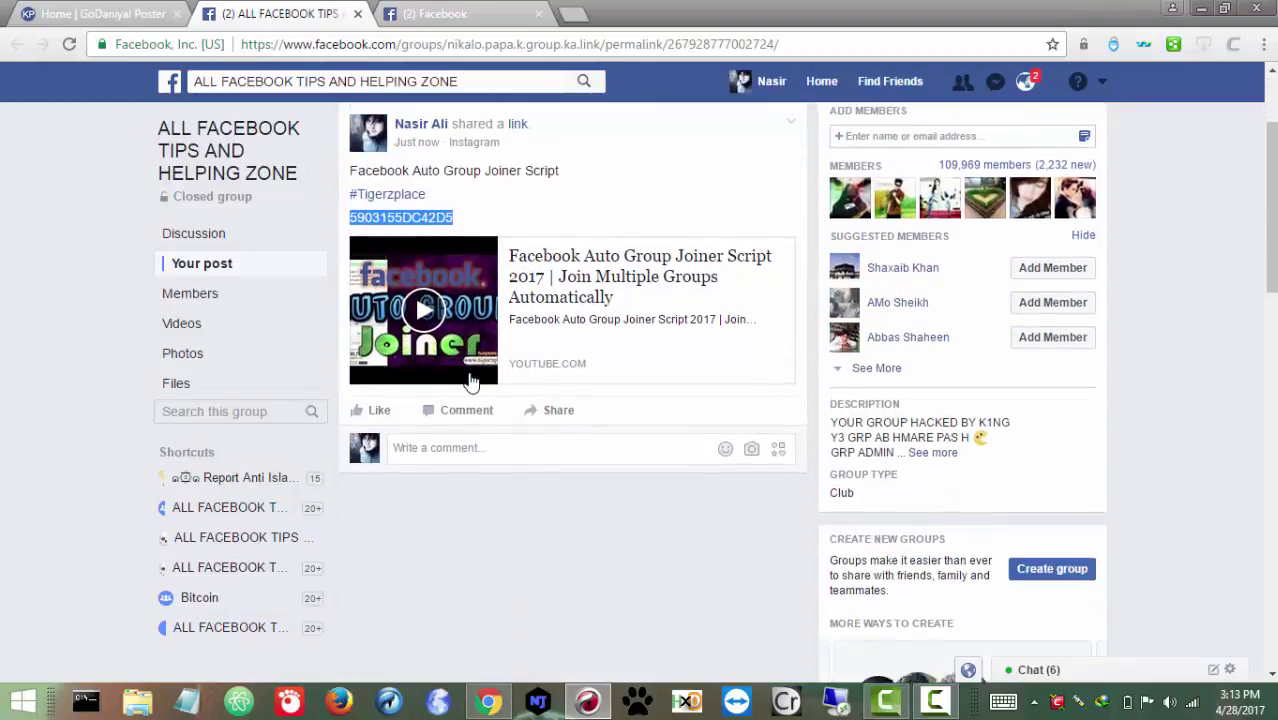
{"action": "left_click", "coordinate": [508, 224]}
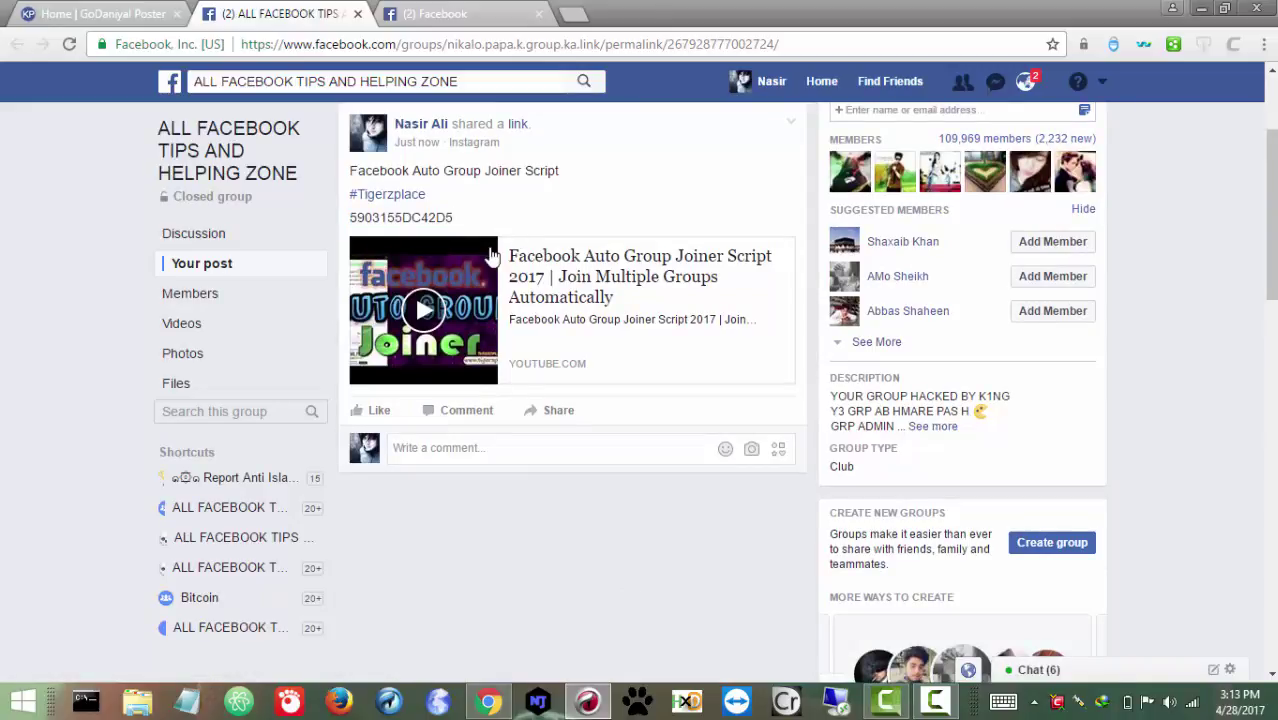
Return to the GoDaniyal Poster tab and scroll back to the top of the group table.
{"action": "scroll", "coordinate": [437, 390], "scroll_direction": "up", "scroll_amount": 2}
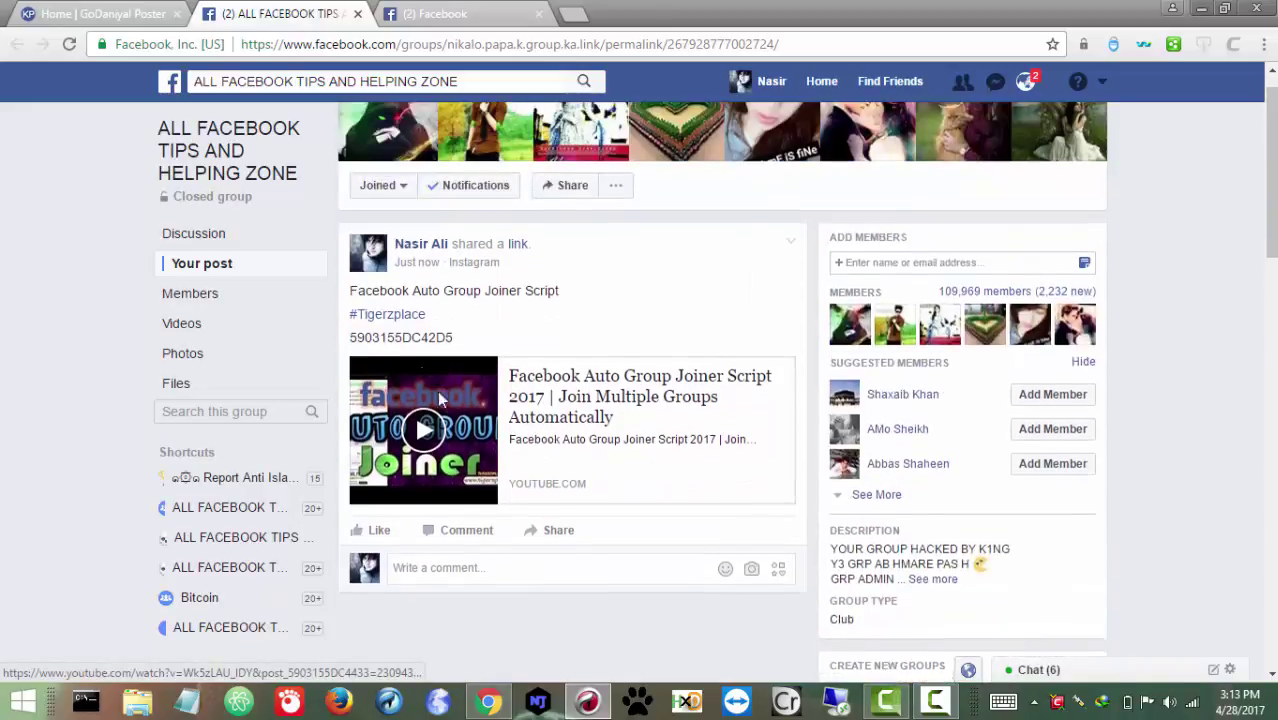
{"action": "left_click", "coordinate": [95, 13]}
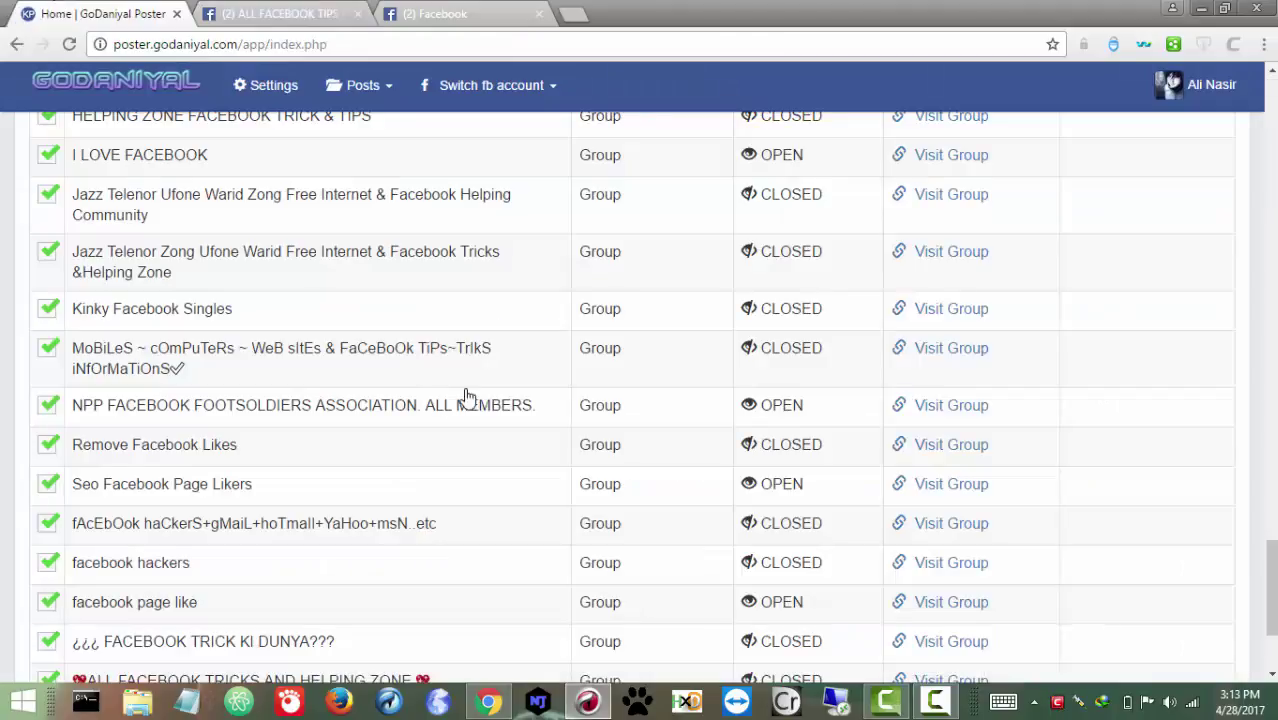
{"action": "scroll", "coordinate": [500, 398], "scroll_direction": "up", "scroll_amount": 5}
{"action": "scroll", "coordinate": [535, 398], "scroll_direction": "up", "scroll_amount": 15}
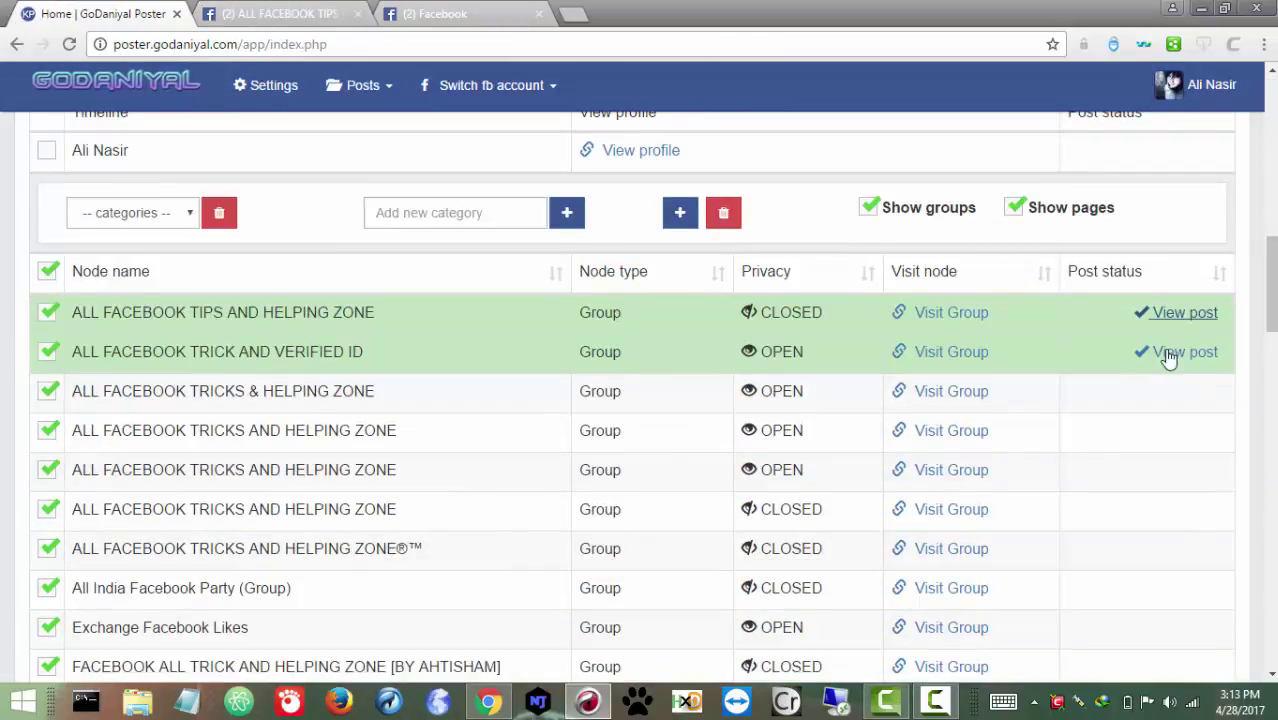
Open the second group's post in a new tab and close the first group's post.
{"action": "right_click", "coordinate": [1198, 354]}
{"action": "left_click", "coordinate": [1105, 365]}
{"action": "left_click", "coordinate": [320, 12]}
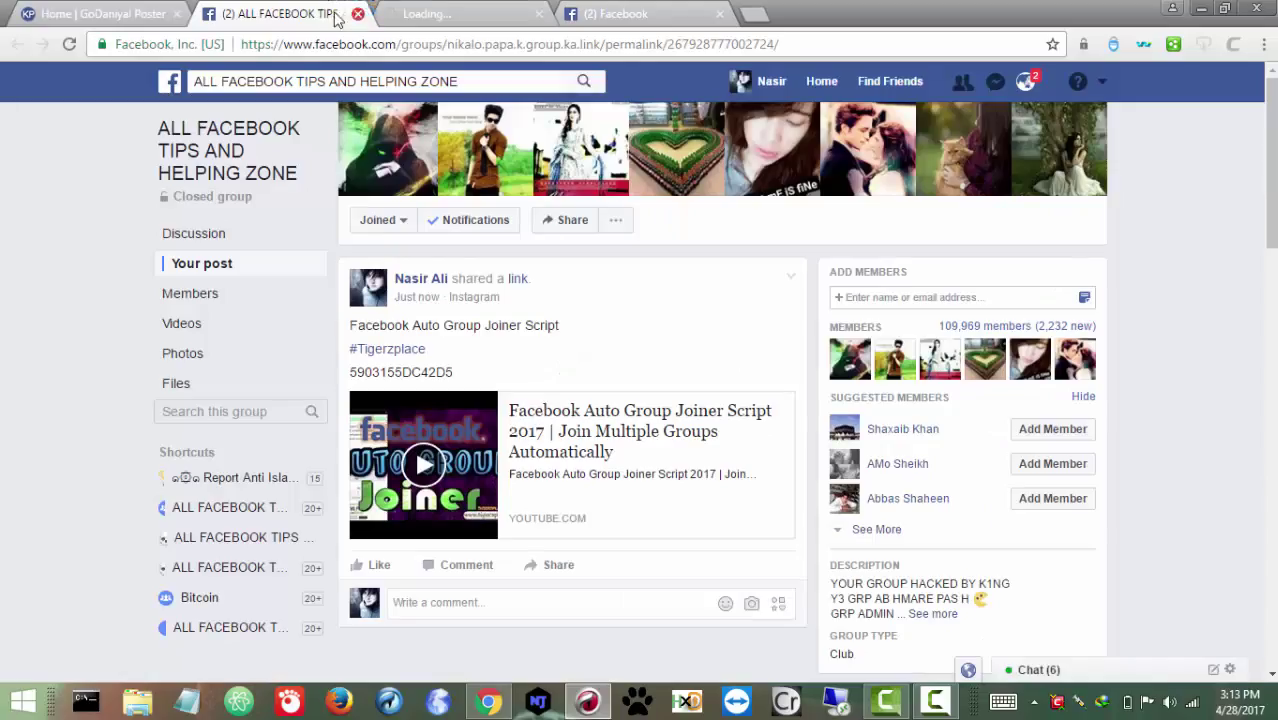
{"action": "left_click", "coordinate": [357, 14]}
{"action": "left_click", "coordinate": [77, 10]}
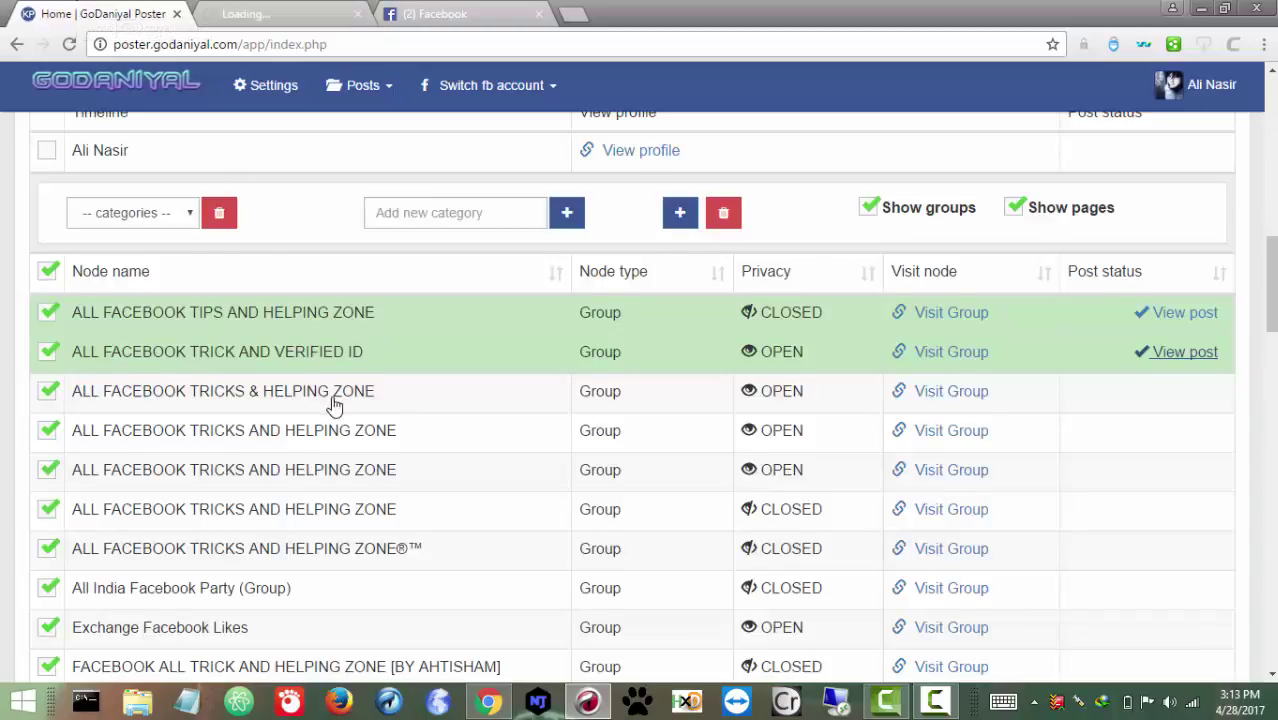
Review the ALL FACEBOOK TRICK AND VERIFIED ID post with code 59031580CE06A, then close it.
{"action": "scroll", "coordinate": [335, 405], "scroll_direction": "down", "scroll_amount": 4}
{"action": "scroll", "coordinate": [322, 371], "scroll_direction": "up", "scroll_amount": 6}
{"action": "left_click", "coordinate": [295, 13]}
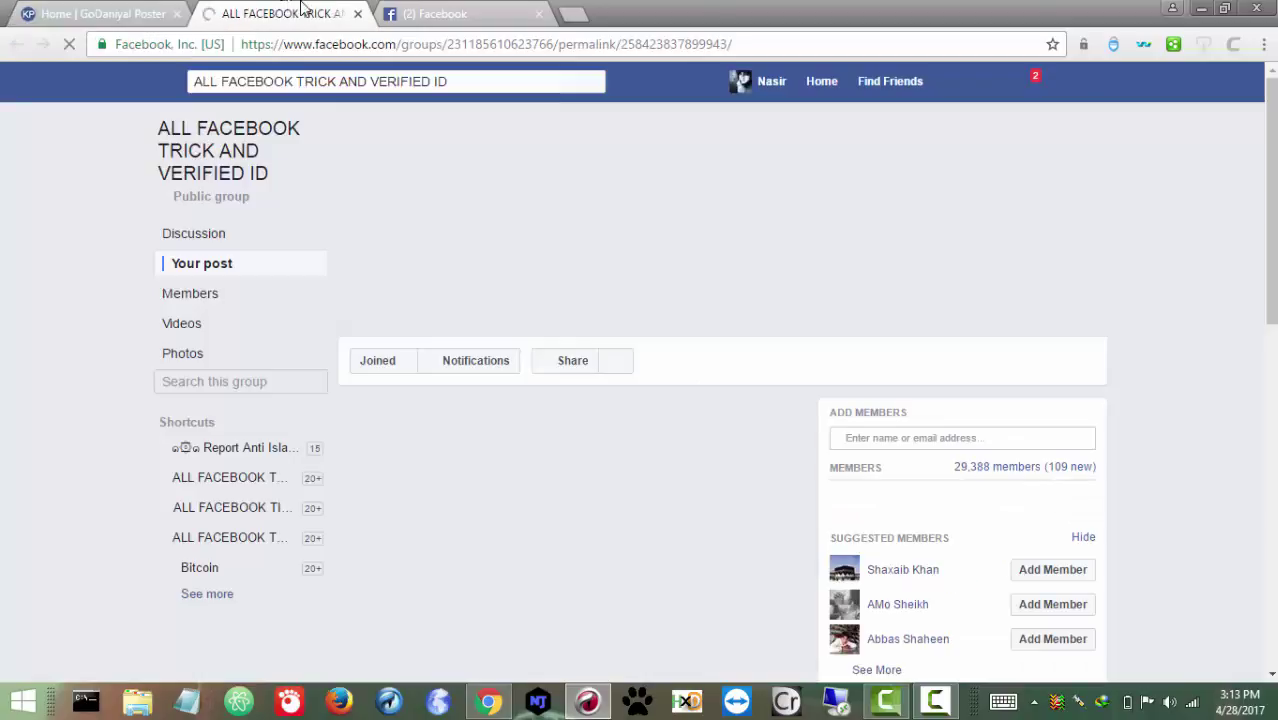
{"action": "scroll", "coordinate": [420, 431], "scroll_direction": "down", "scroll_amount": 3}
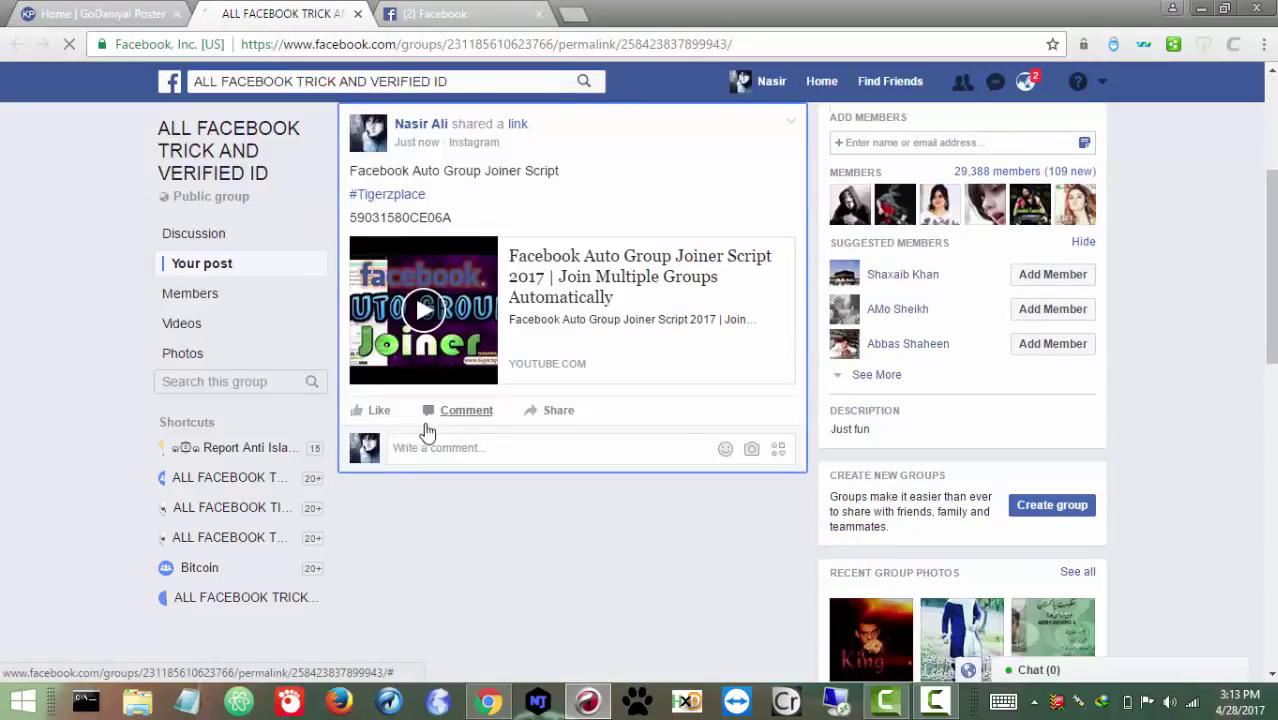
{"action": "scroll", "coordinate": [225, 224], "scroll_direction": "up", "scroll_amount": 2}
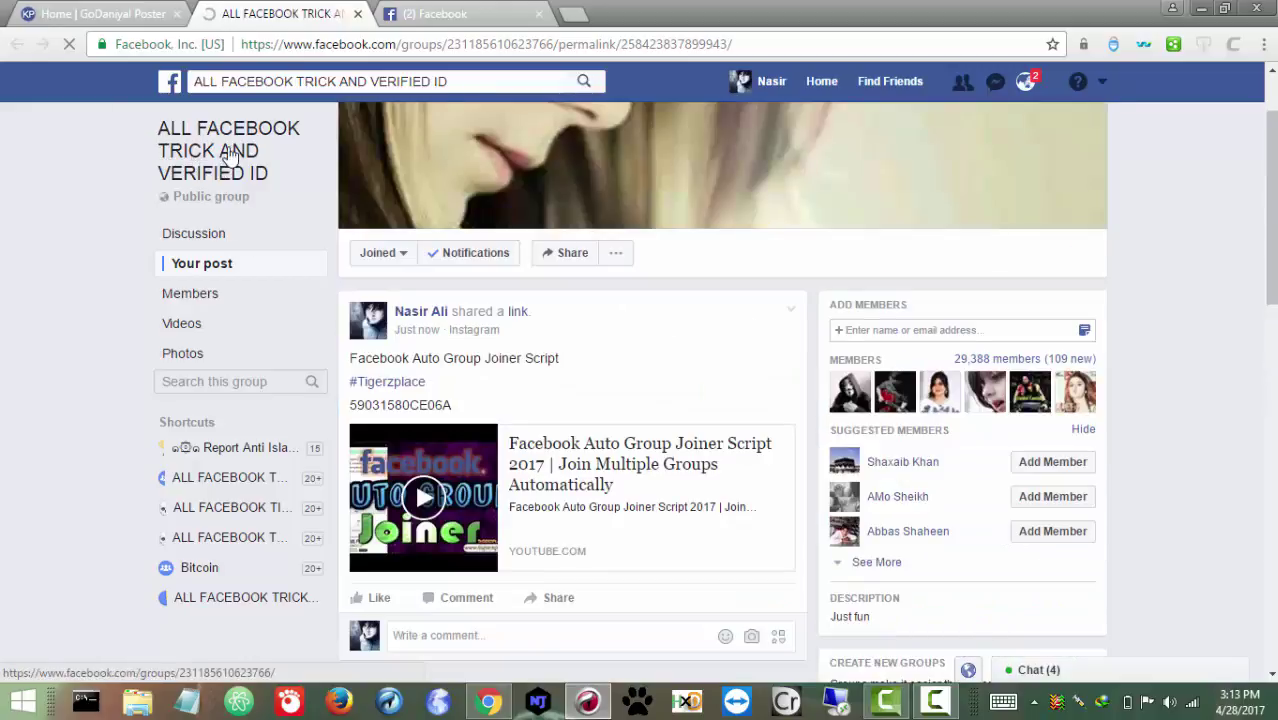
{"action": "scroll", "coordinate": [553, 440], "scroll_direction": "down", "scroll_amount": 2}
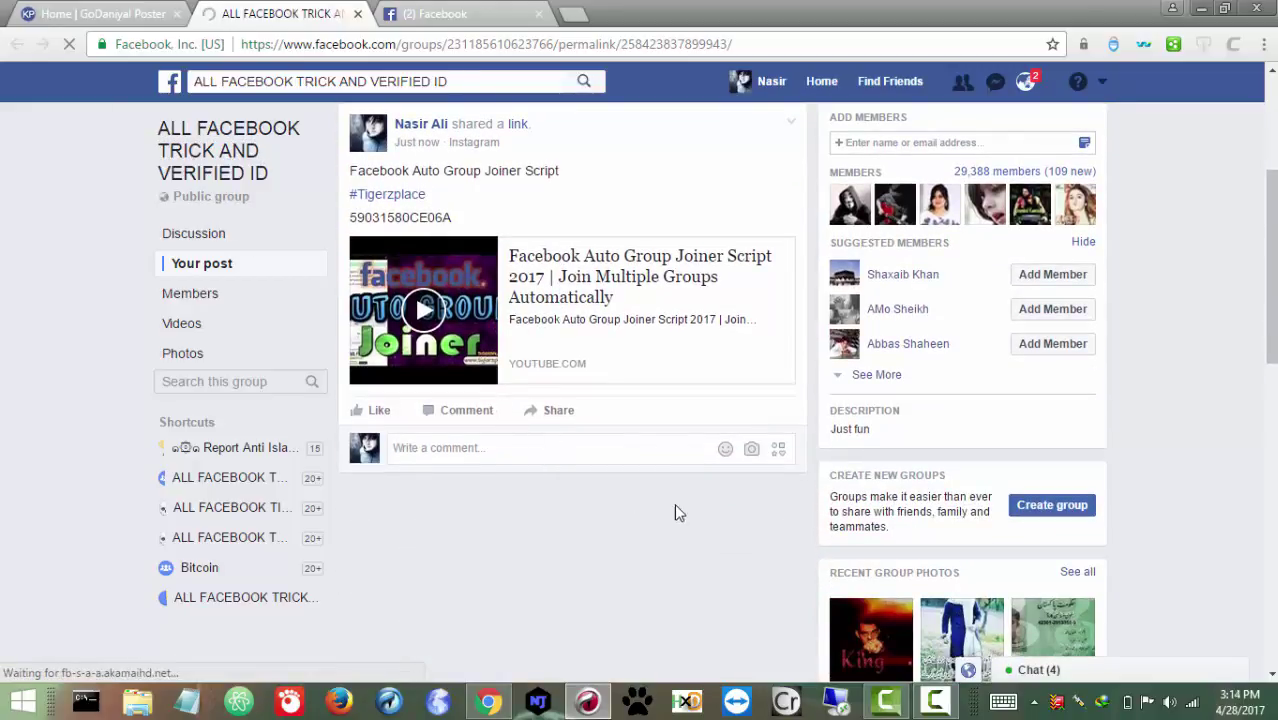
{"action": "scroll", "coordinate": [674, 503], "scroll_direction": "up", "scroll_amount": 3}
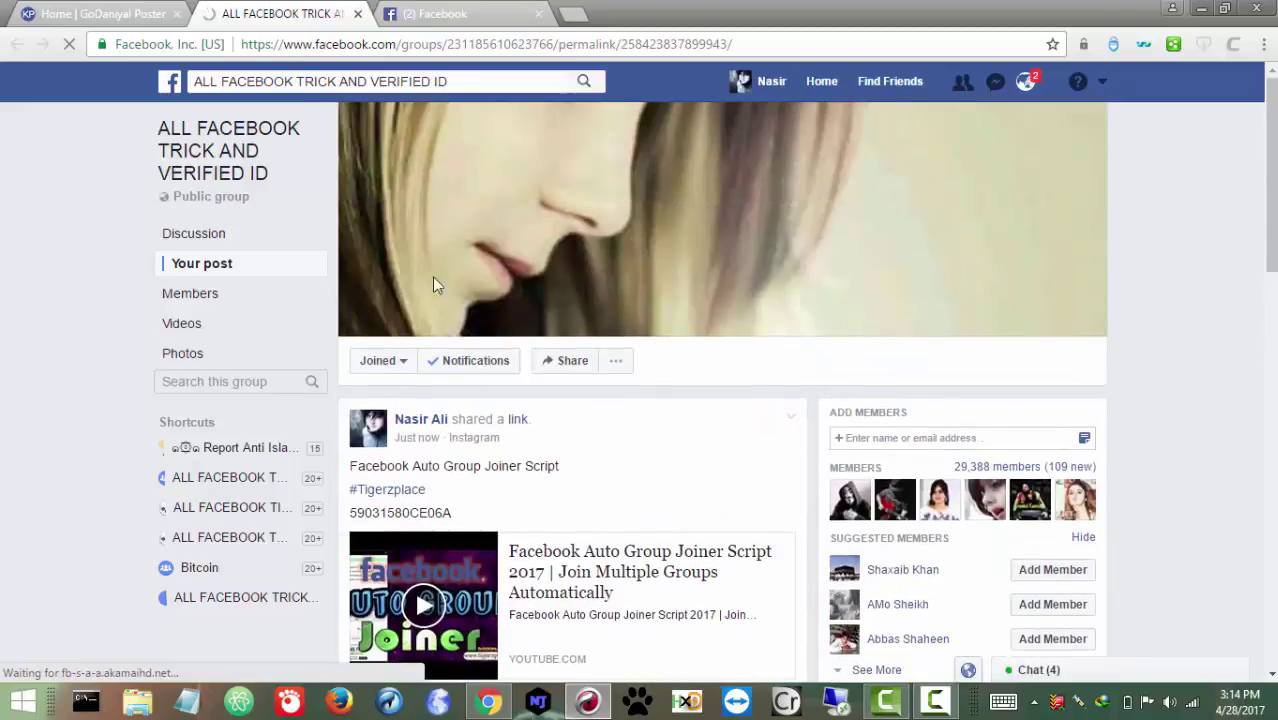
{"action": "left_click", "coordinate": [357, 14]}
{"action": "scroll", "coordinate": [470, 250], "scroll_direction": "down", "scroll_amount": 5}
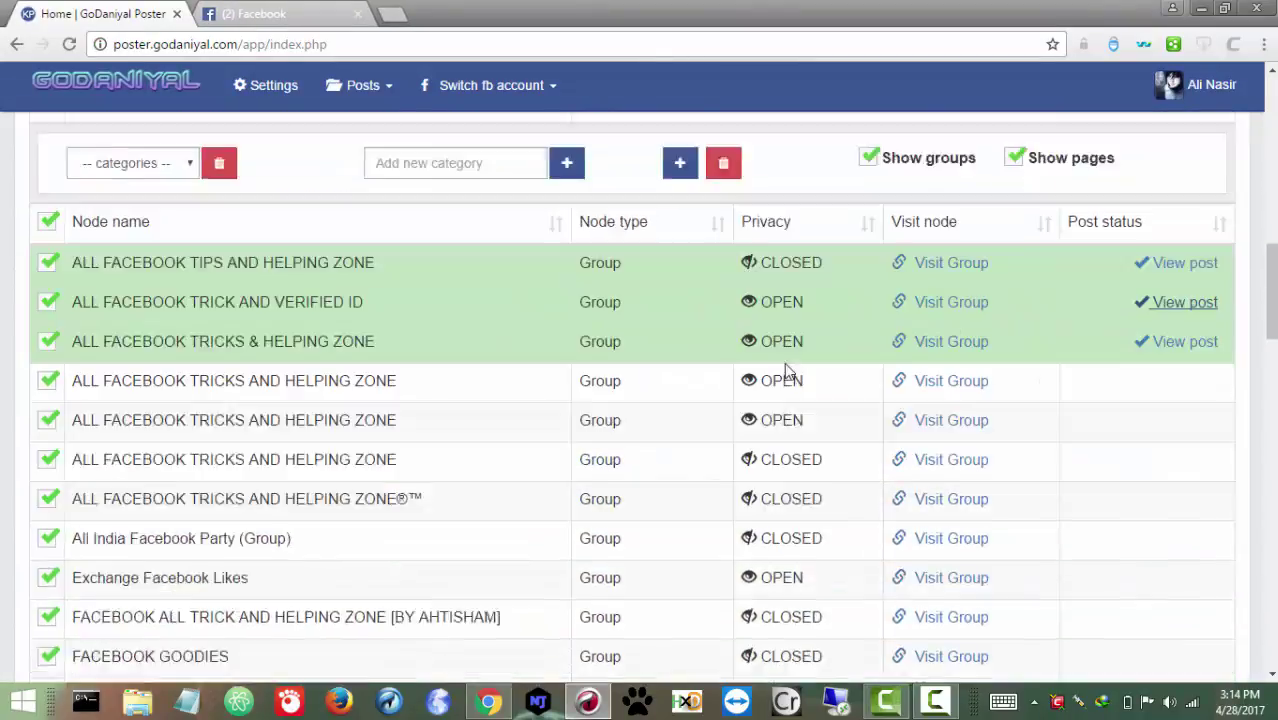
{"action": "scroll", "coordinate": [1050, 350], "scroll_direction": "up", "scroll_amount": 1}
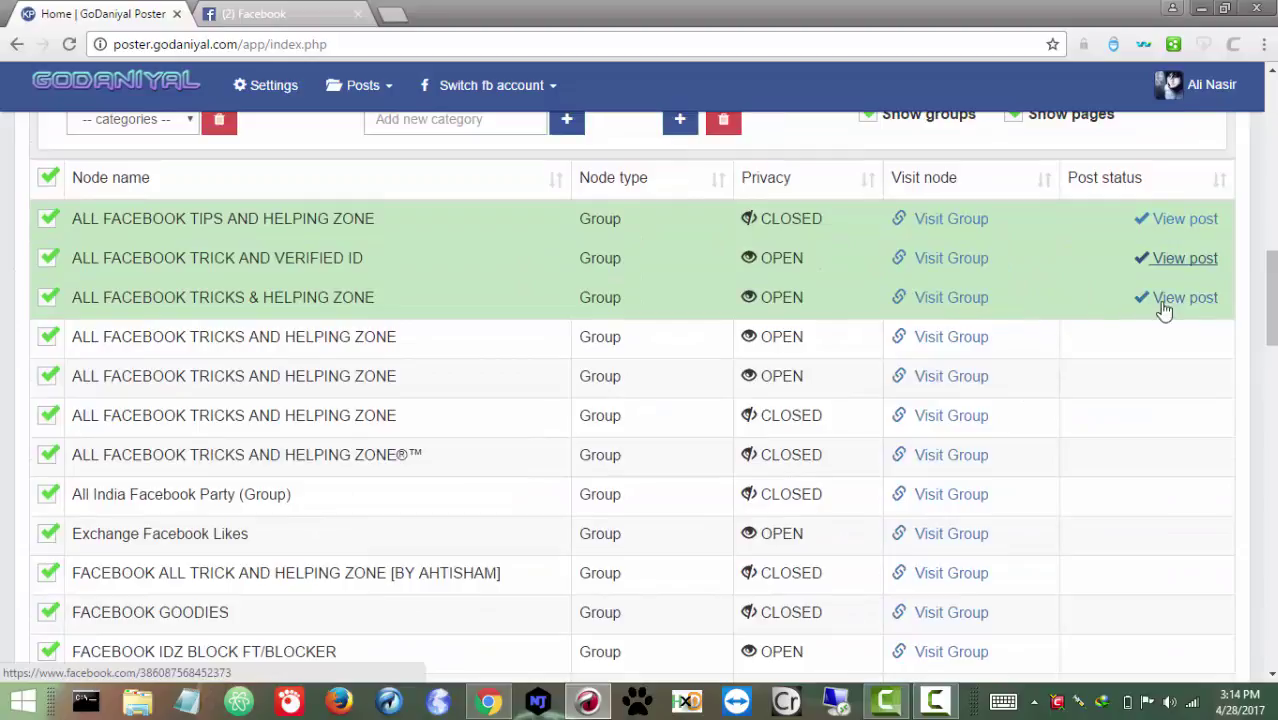
{"action": "right_click", "coordinate": [1165, 302]}
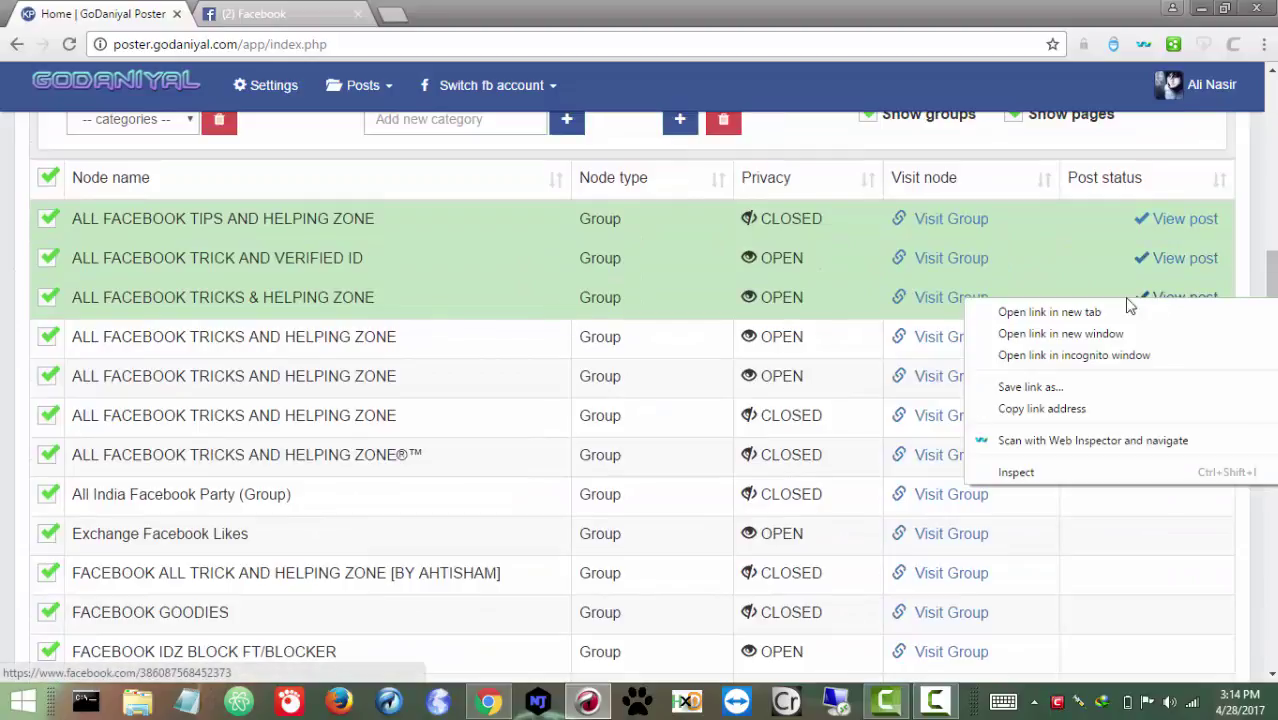
{"action": "left_click", "coordinate": [1108, 314]}
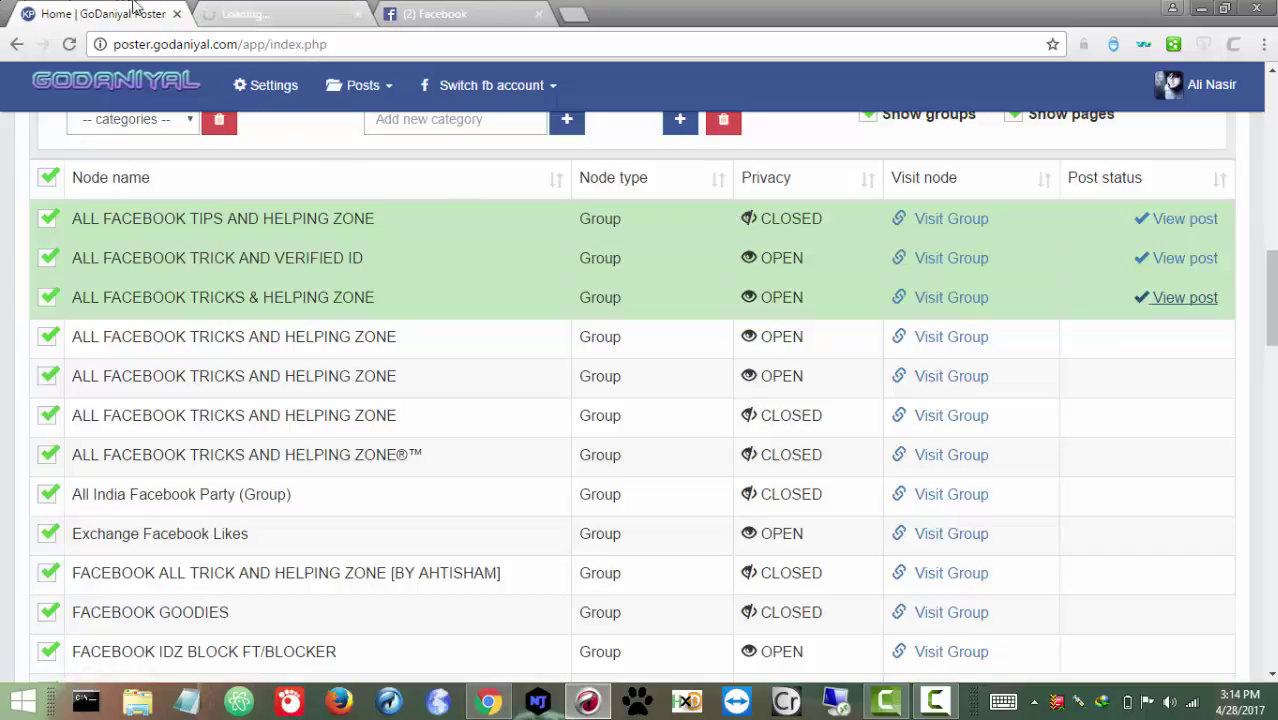
{"action": "left_click", "coordinate": [300, 13]}
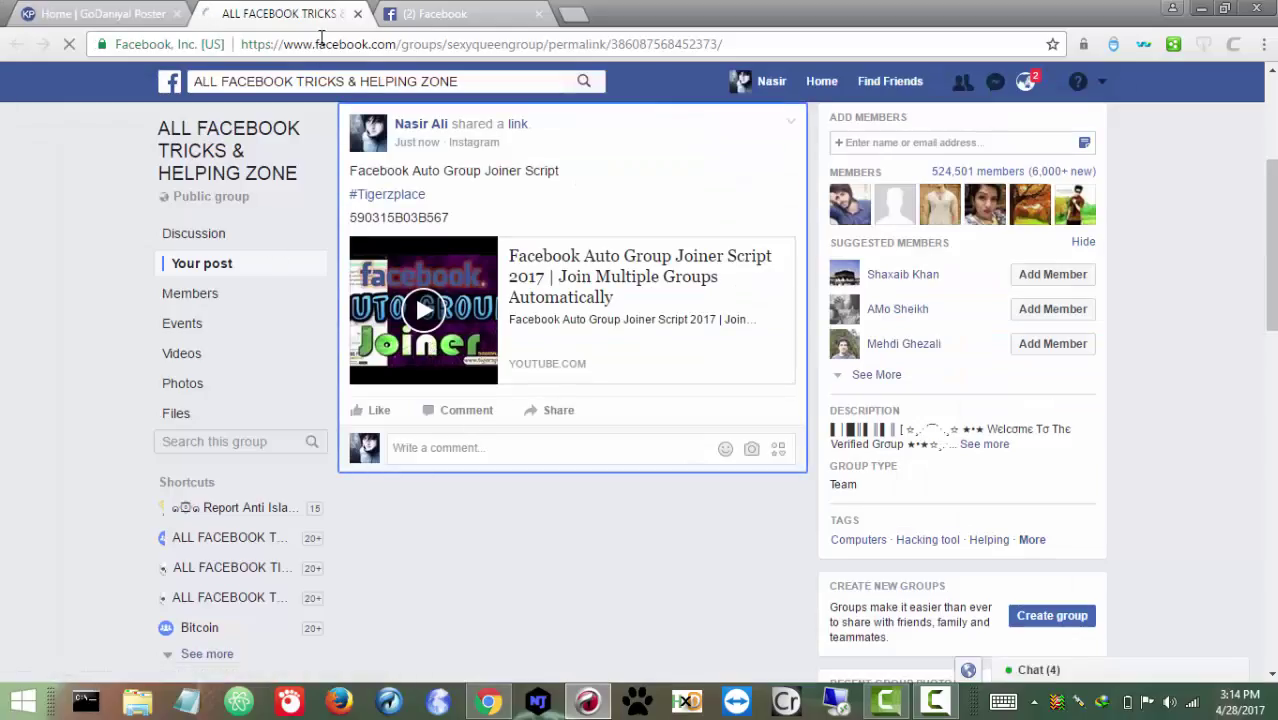
{"action": "left_click", "coordinate": [342, 13]}
{"action": "scroll", "coordinate": [1093, 445], "scroll_direction": "down", "scroll_amount": 8}
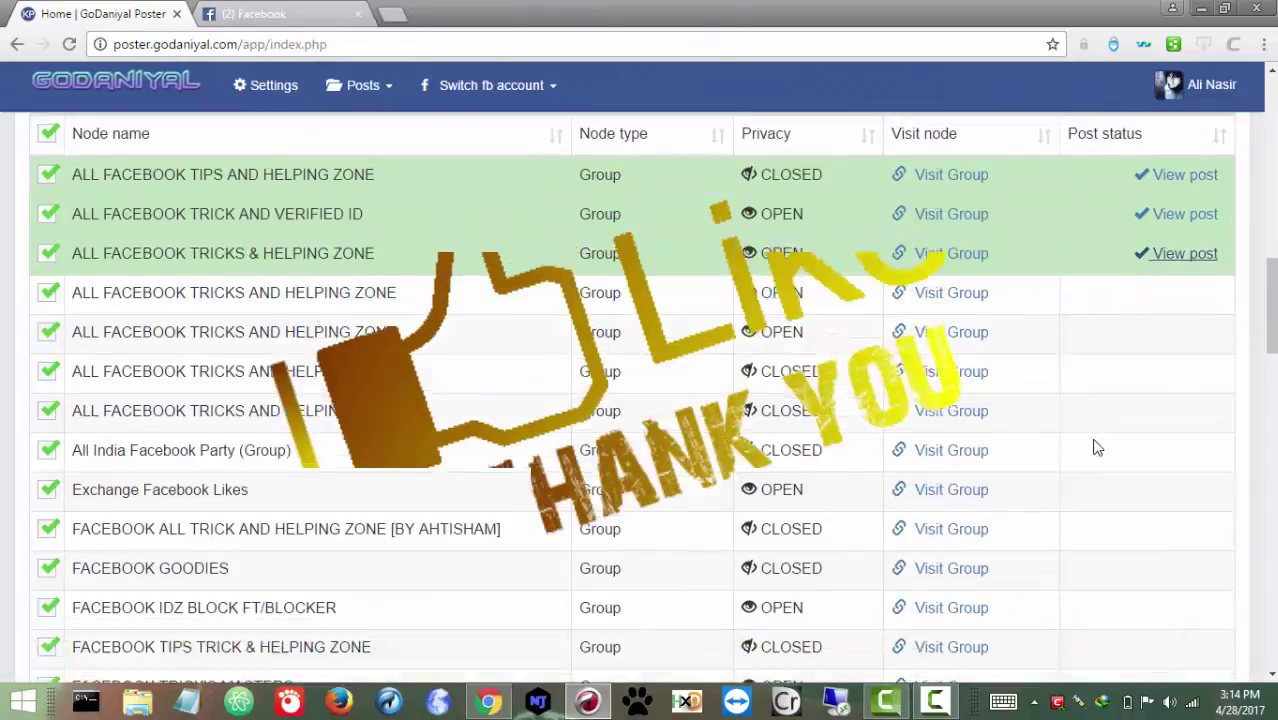